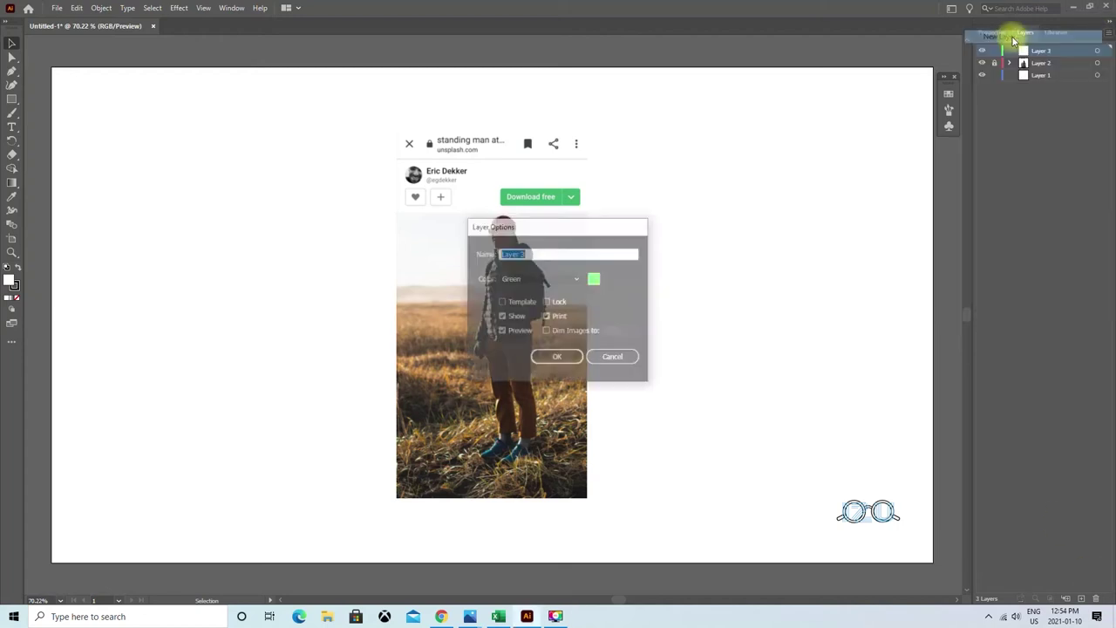
Create a 'head' layer and draw a rectangle over the man's head.
type("head")
left_click(566, 357)
left_click_drag(492, 218, 518, 259)
left_click(982, 159)
left_click(855, 179)
key("z")
left_click(581, 344)
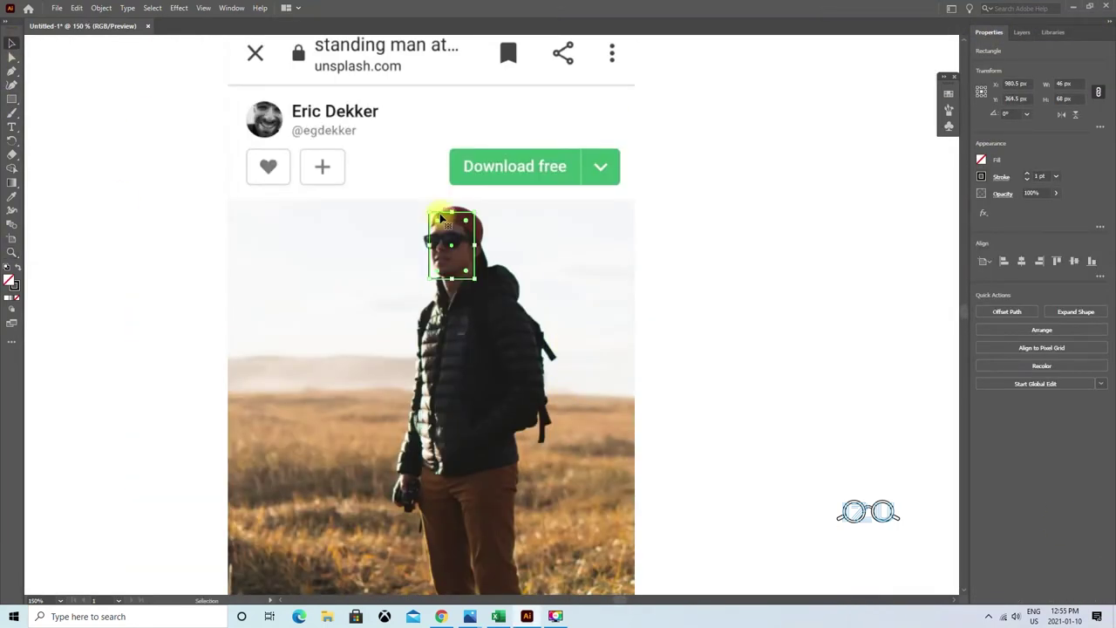
Add a 'chin' layer with an ellipse, and merge head and chin into one outline with Shape Builder.
left_click(1025, 32)
left_click(1109, 32)
left_click(1012, 44)
type("chin")
left_click(559, 357)
left_click(12, 101)
left_click(63, 113)
key("shift+m")
left_click(446, 271)
key("v")
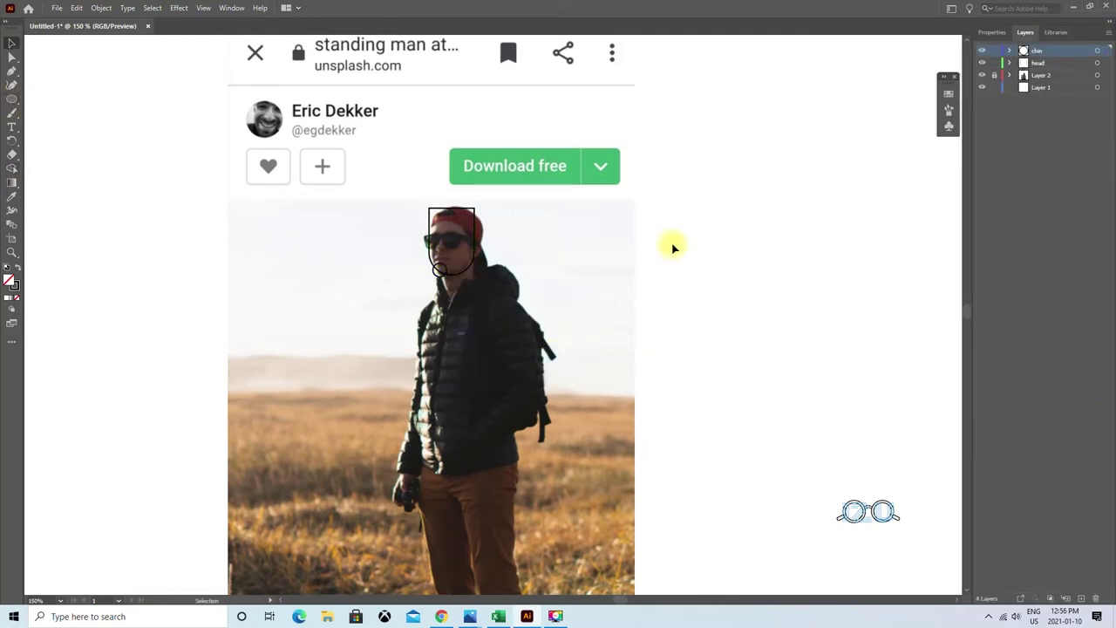
Add a new layer named 'eye' and draw an ellipse for the ear on the head's right side.
left_click(992, 33)
key("l")
left_click(1026, 32)
left_click(1027, 67)
left_click(1108, 32)
left_click(1029, 34)
type("eye")
left_click(561, 356)
left_click_drag(467, 235, 478, 252)
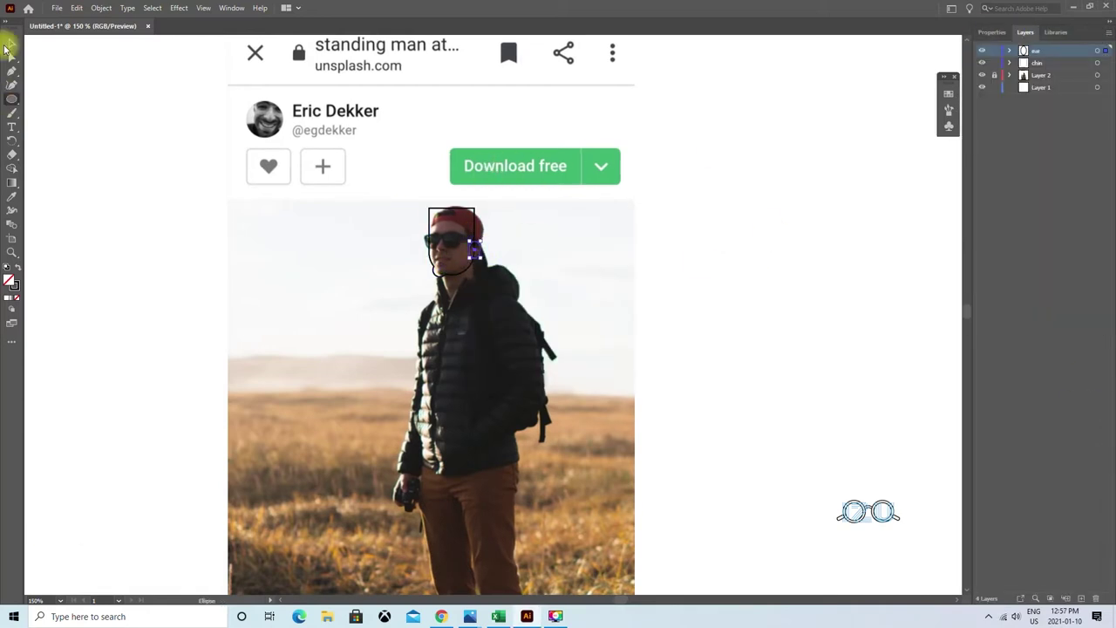
left_click(589, 227)
Add a 'mouth' layer and draw a small mouth rectangle near the chin.
key("ctrl+alt+l")
type("mouth")
key("Return")
left_click_drag(11, 100, 43, 95)
left_click_drag(436, 259, 447, 265)
key("v")
key("ctrl+equal")
key("ctrl+equal")
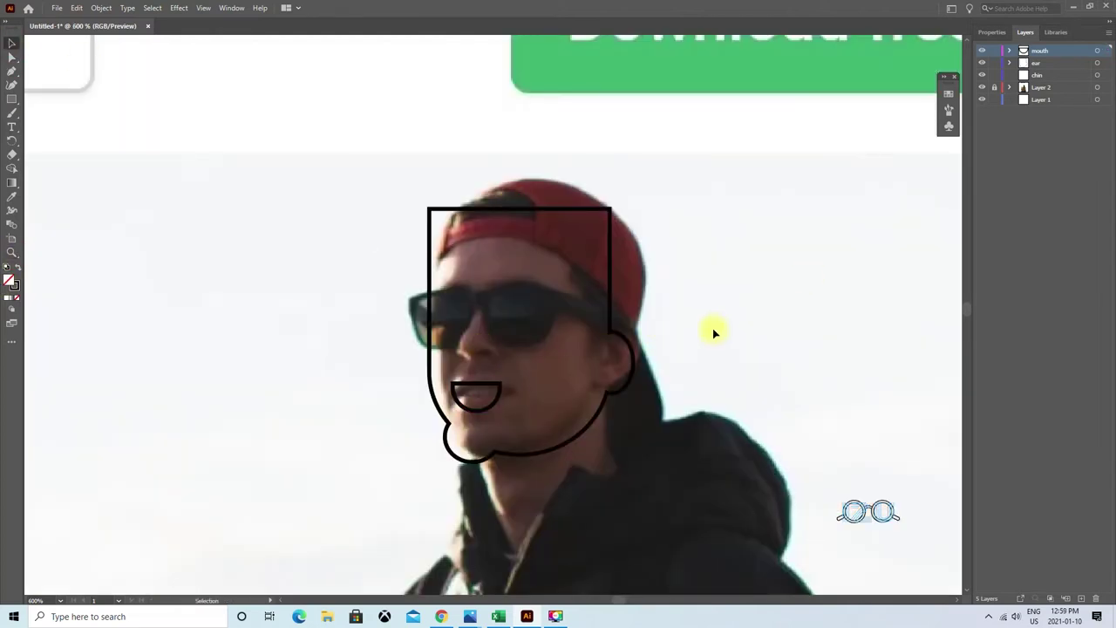
Create a 'hair' layer and draw a rectangle covering the cap.
left_click(536, 214)
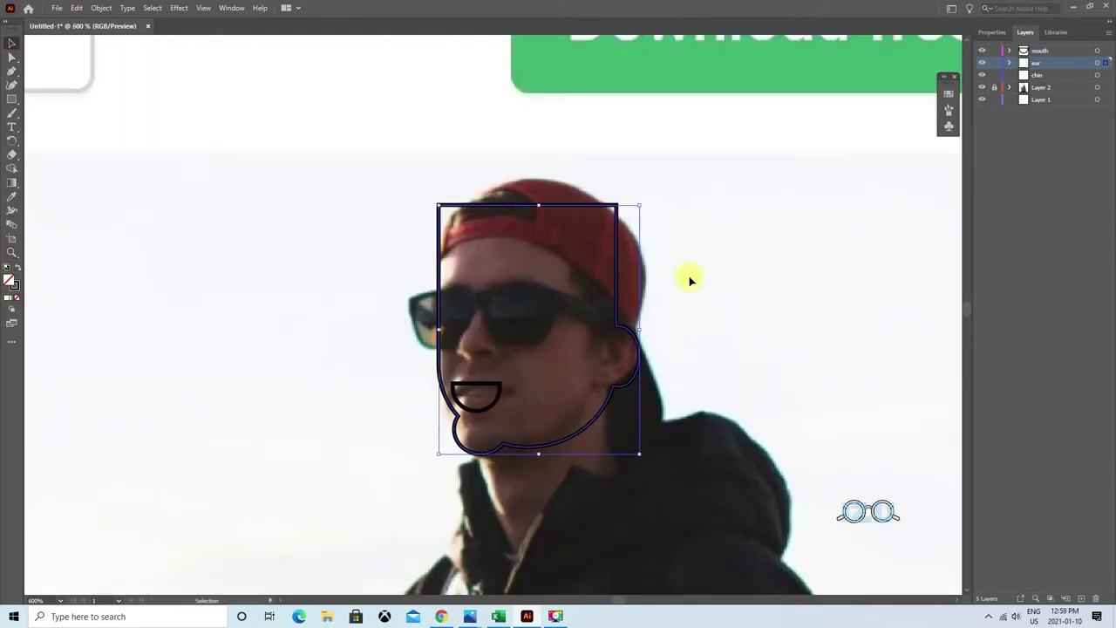
double_click(1057, 339)
left_click(562, 357)
left_click(12, 99)
left_click_drag(421, 191, 638, 270)
Add a 'hair side' layer with a narrow rectangle at the cap's right side.
left_click(1108, 33)
left_click(1009, 43)
type("hair side")
left_click(561, 357)
left_click_drag(598, 190, 650, 293)
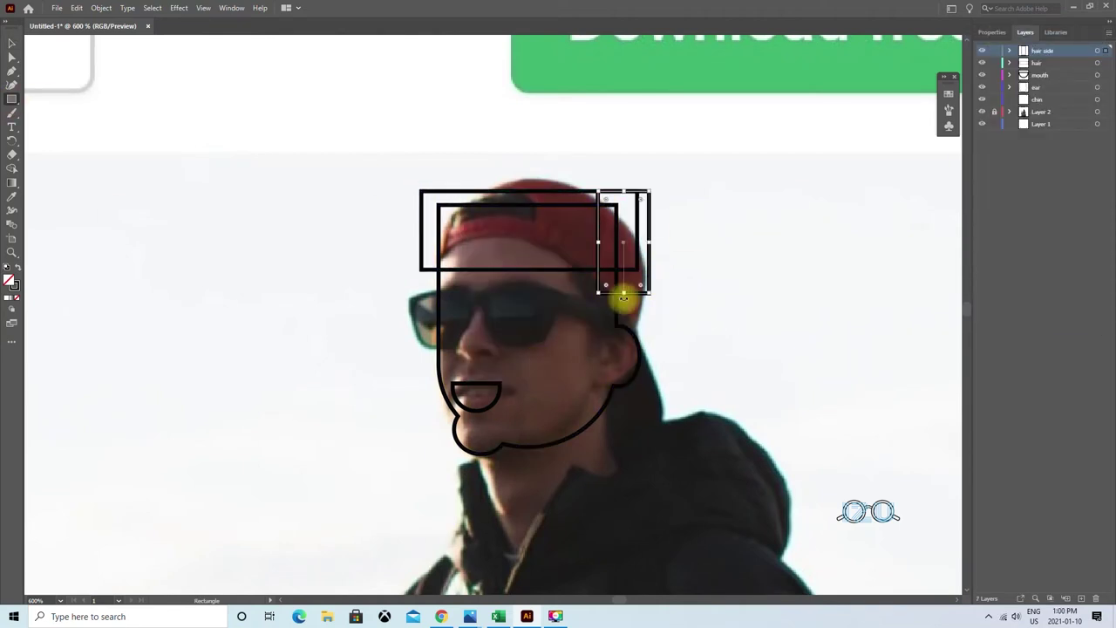
Round the hair rectangle's top-left corner and the side rectangle's bottom-right corner with live corners.
key("a")
left_click(423, 209)
key("ctrl+plus")
scroll(498, 229, "down", 2)
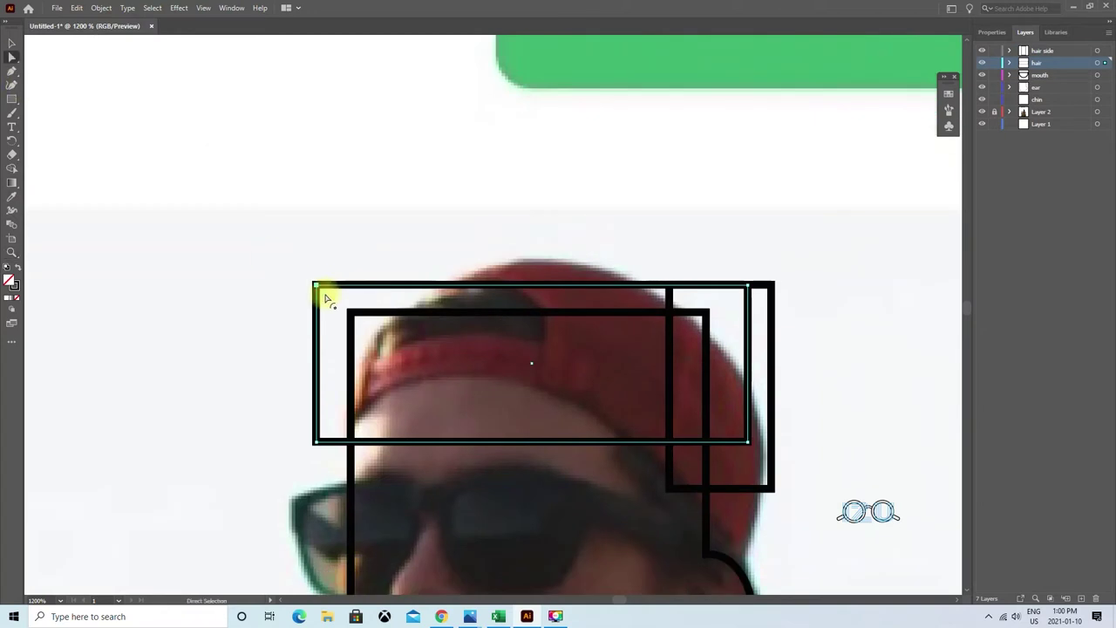
left_click_drag(319, 291, 349, 318)
scroll(843, 355, "down", 1)
scroll(843, 356, "down", 2)
left_click(771, 91)
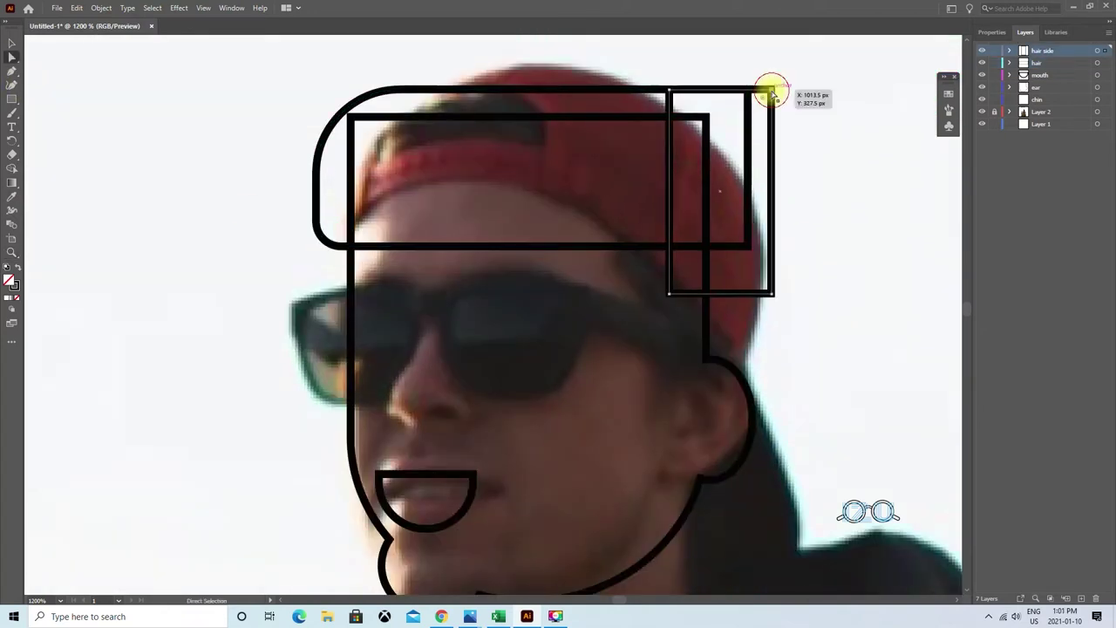
left_click_drag(771, 292, 753, 279)
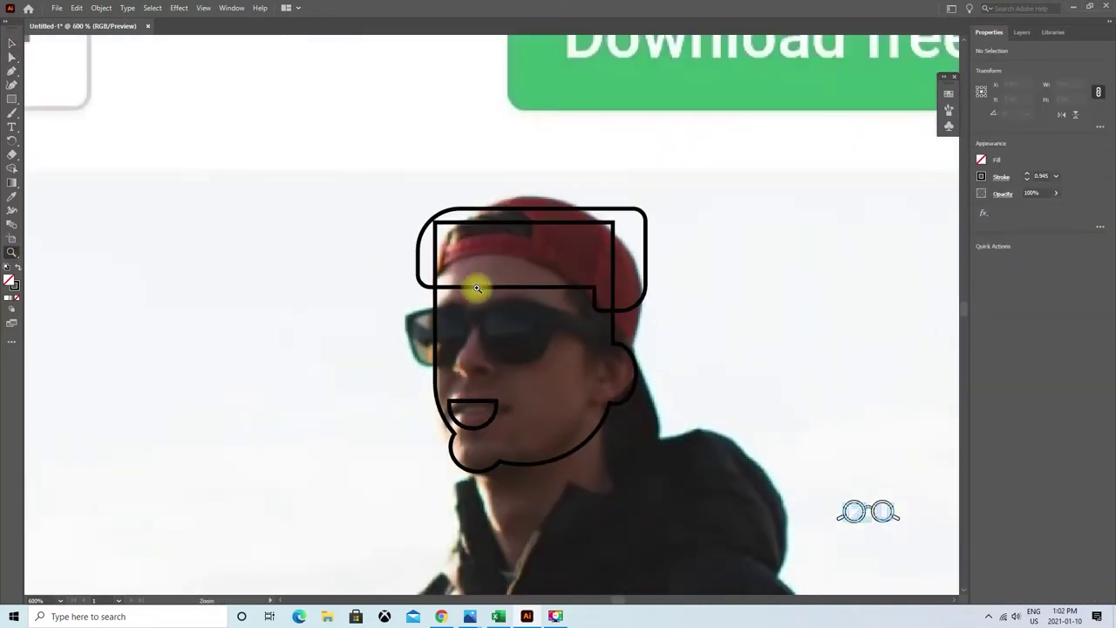
scroll(477, 288, "down", 2)
Move both hair pieces into a single combined hair layer.
left_click(11, 57)
left_click(445, 148)
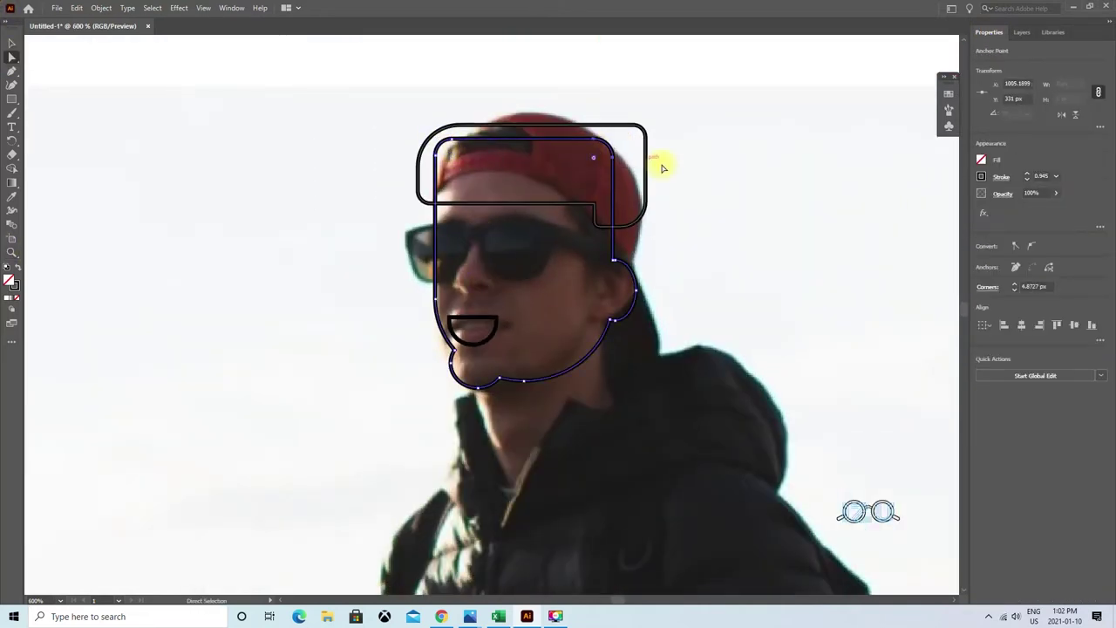
left_click(1026, 32)
left_click_drag(1047, 67, 1040, 51)
double_click(1040, 51)
Raise the hair outline's lower edge to shorten it, and add a new layer.
key("v")
left_click(427, 206)
left_click_drag(590, 208, 590, 184)
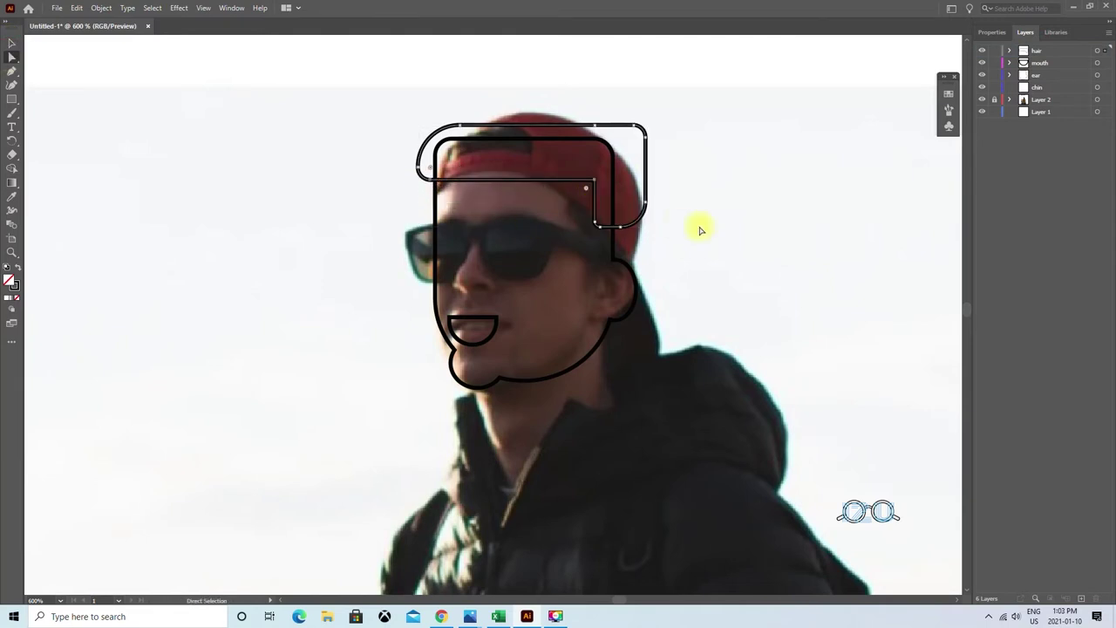
left_click(595, 229)
scroll(776, 239, "down", 1)
left_click(1110, 45)
left_click(999, 35)
Name the layer 'nose' and draw a curved three-point nose line below the glasses.
type("nose")
left_click(551, 356)
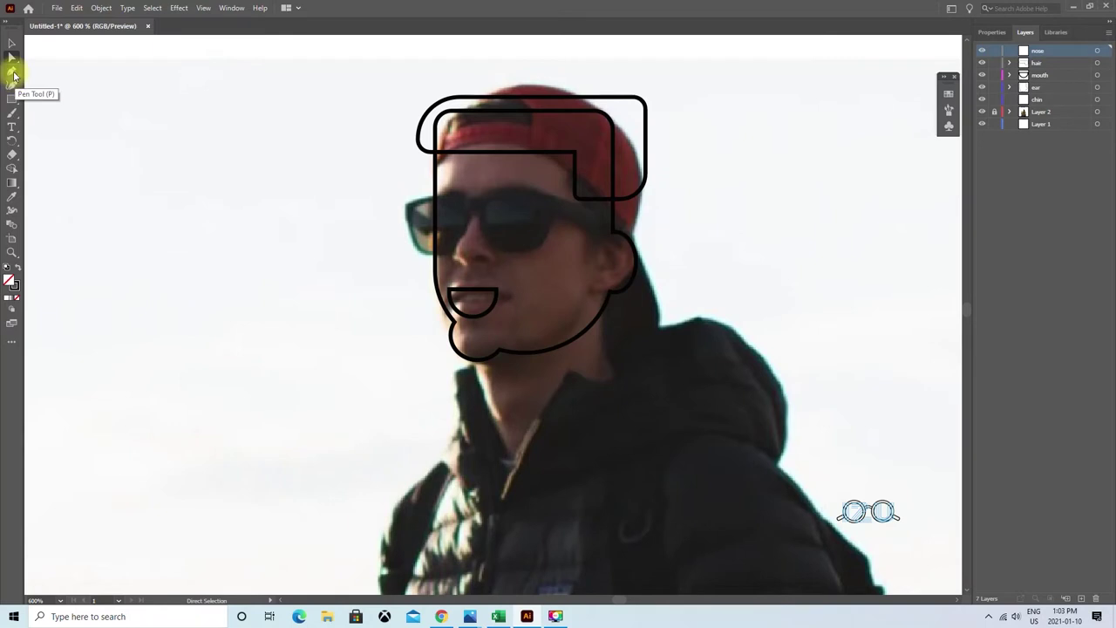
left_click(13, 73)
left_click(471, 216)
left_click(460, 241)
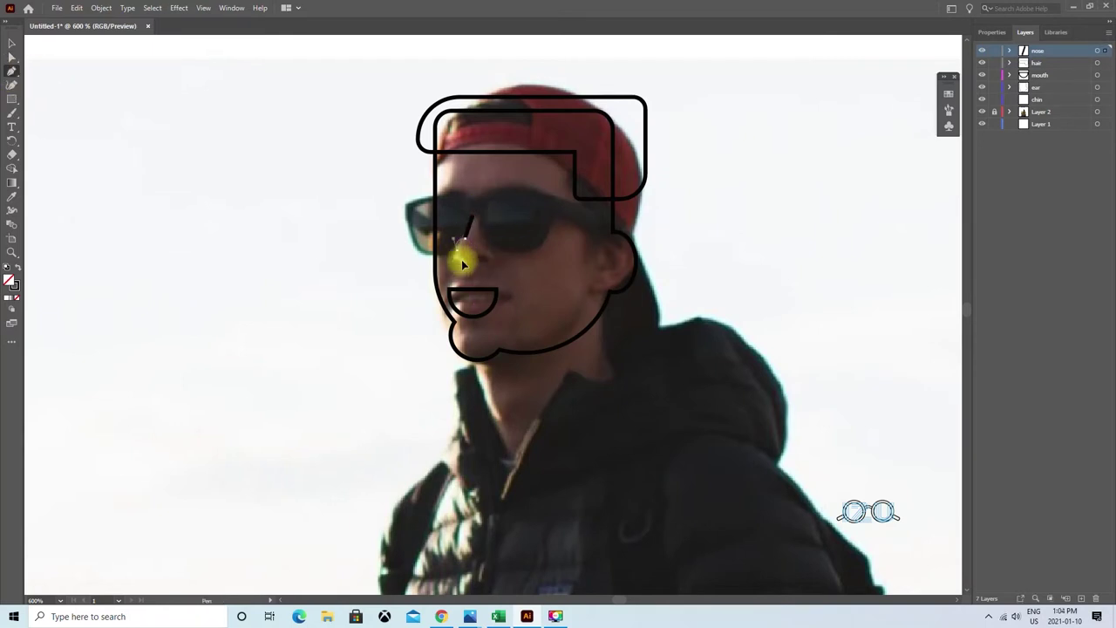
left_click(477, 274, "ctrl")
Add an 'eye-left' layer and draw the eye ellipse.
left_click(1108, 33)
left_click(998, 35)
type("eye-")
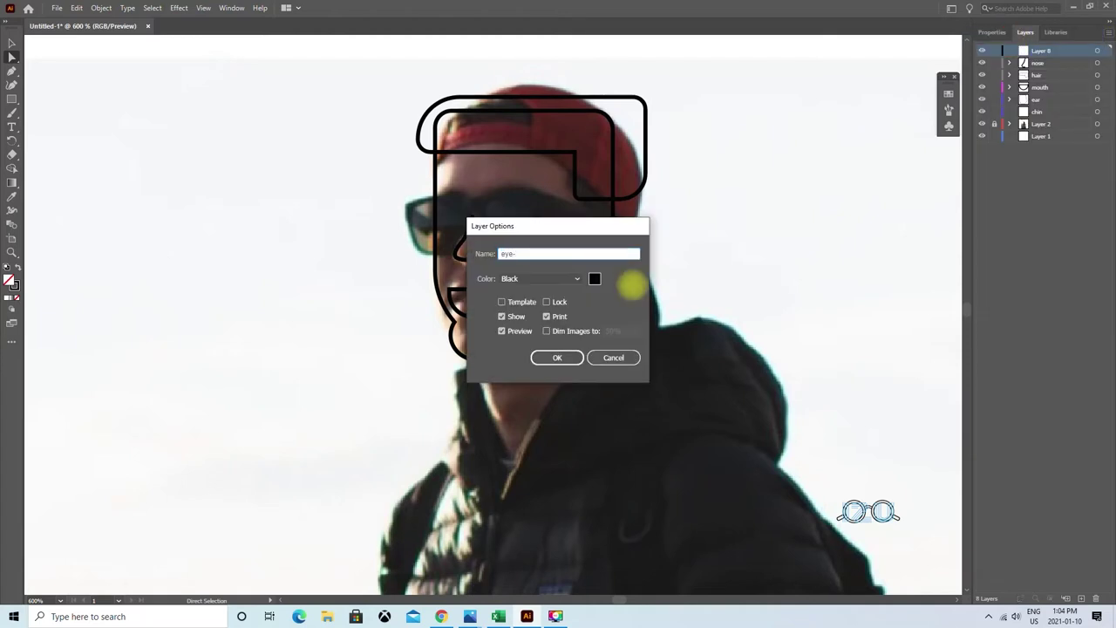
type("left")
left_click(570, 358)
left_click(15, 101)
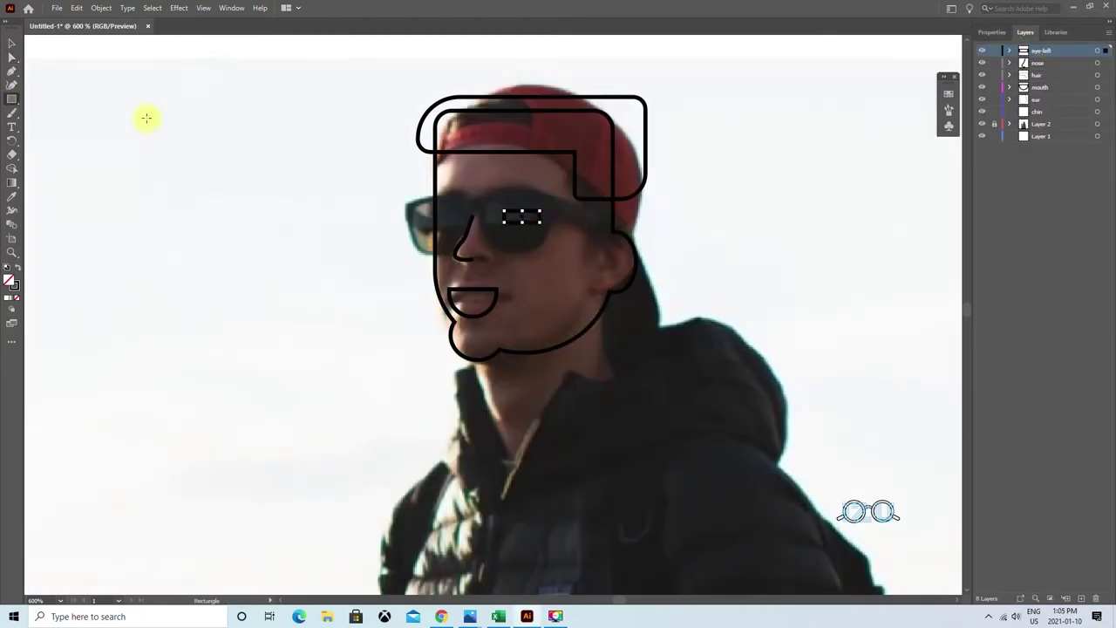
left_click_drag(12, 99, 40, 122)
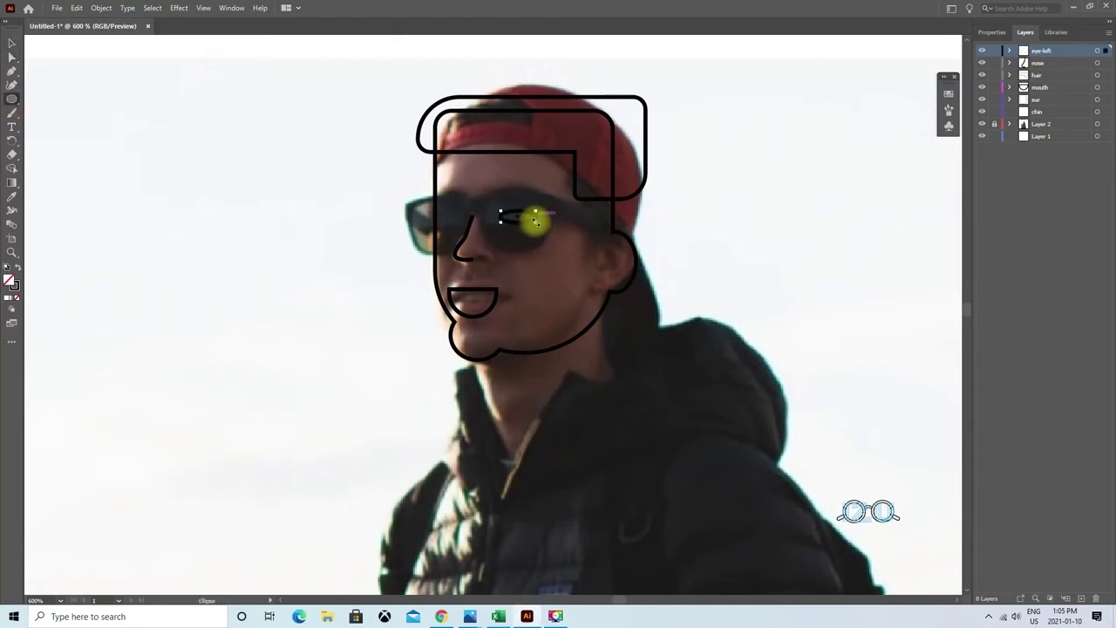
Add a 'pupil' layer with a small circle inside the eye, filled black.
key("ctrl+alt+l")
type("pupil")
key("Return")
key("ctrl+plus")
key("ctrl+plus")
left_click_drag(448, 269, 459, 278)
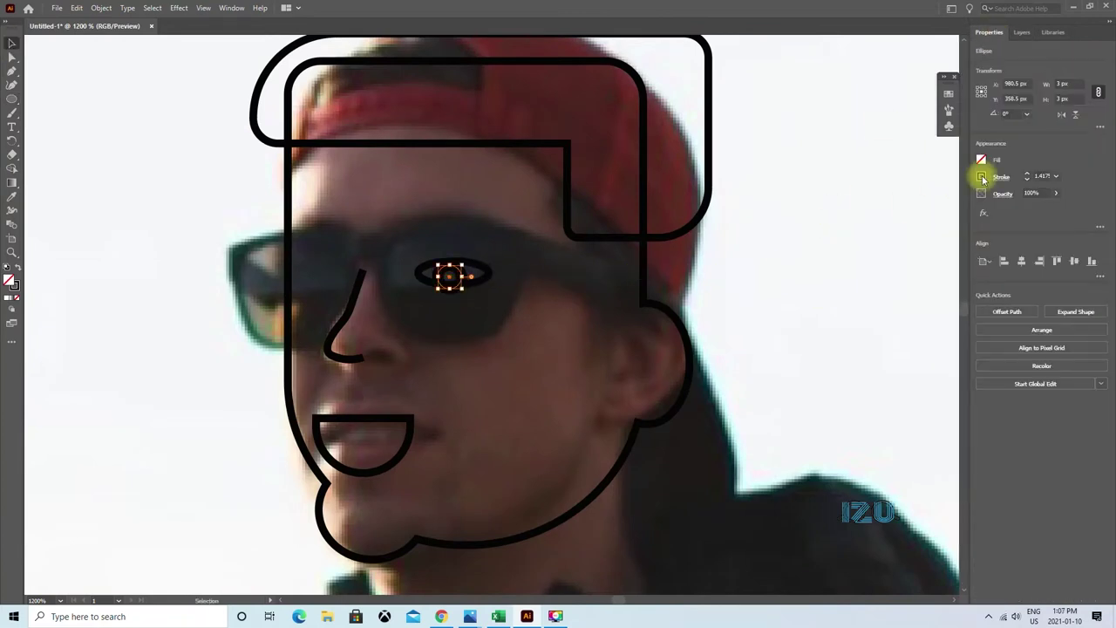
left_click(982, 175)
left_click(737, 274)
Centre the eye outline on the pupil.
left_click(449, 277)
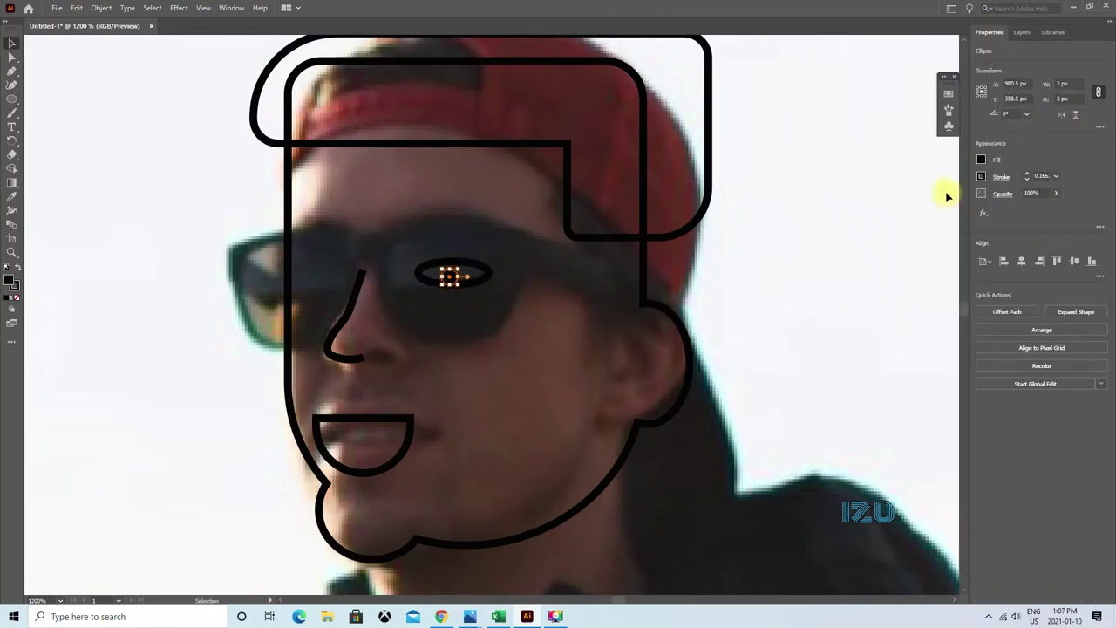
left_click(453, 277)
left_click(469, 271)
left_click(1022, 265)
Convert both end anchors of the eye outline into sharp corners for an almond shape.
left_click(1022, 31)
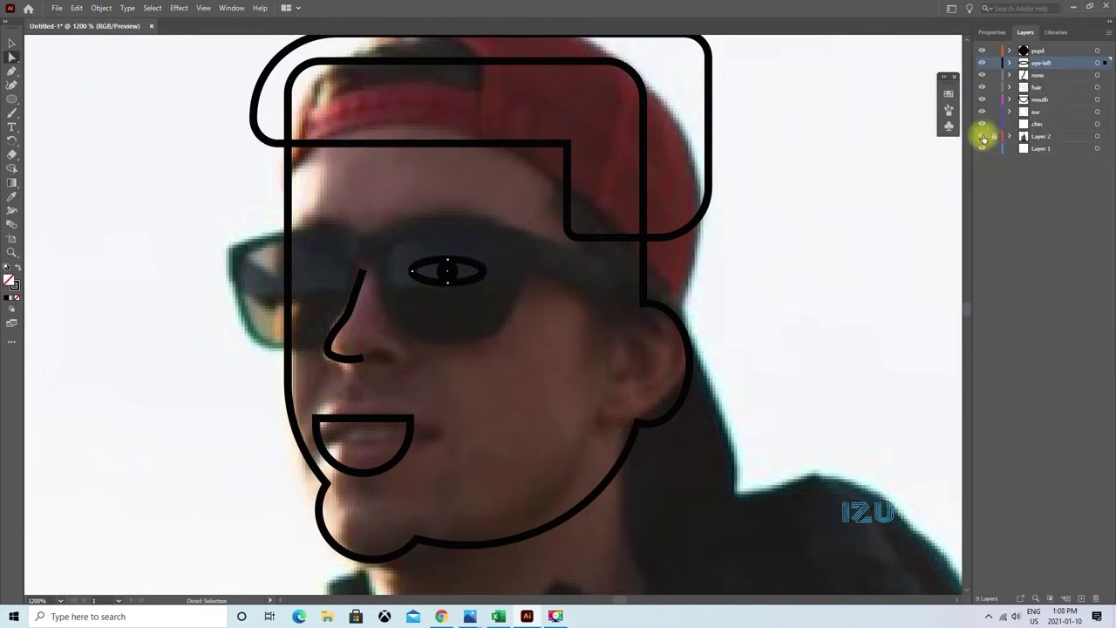
key("z")
left_click(401, 338)
left_click(10, 42)
key("a")
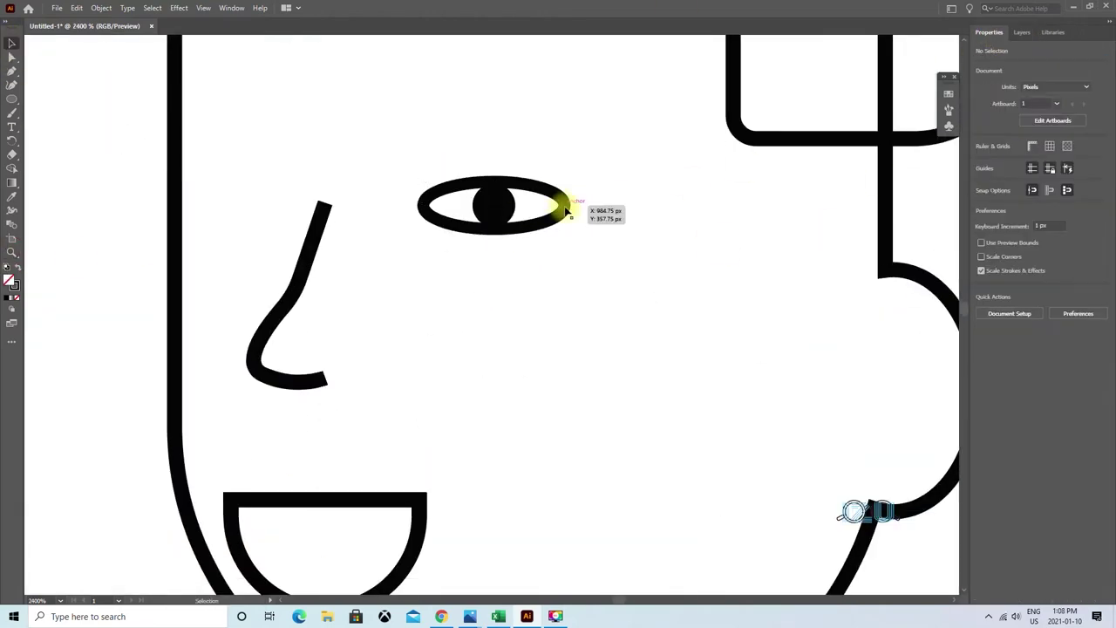
scroll(561, 207, "up", 1)
left_click(541, 206)
left_click(1015, 248)
left_click(1014, 241)
left_click(11, 42)
left_click(611, 274)
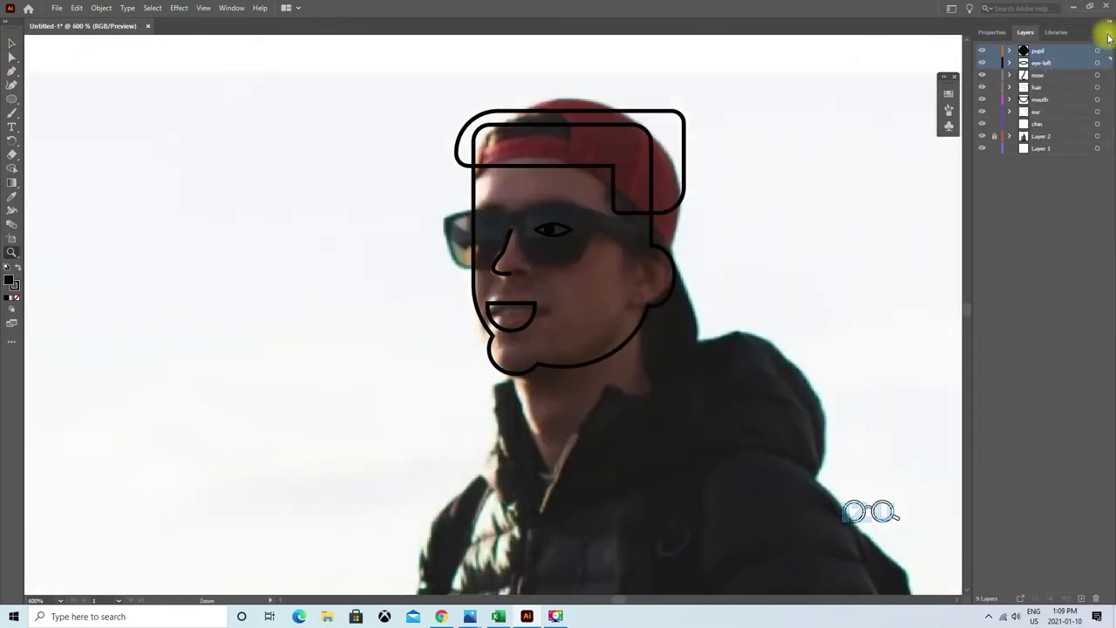
left_click(1109, 38)
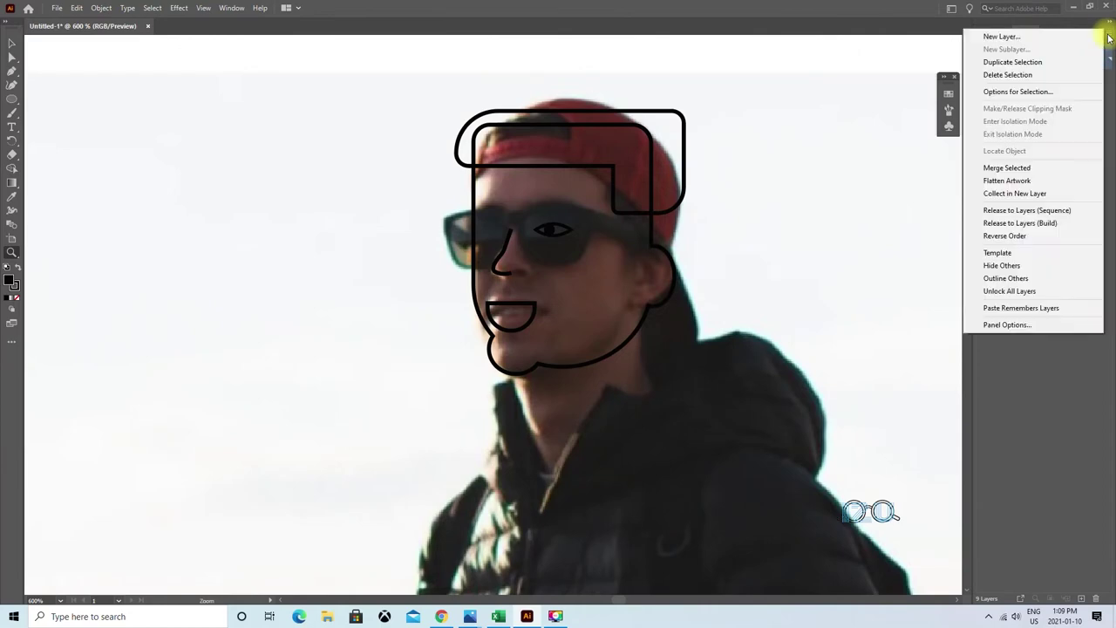
Merge the pupil and eye-left layers into a single eye layer.
left_click(1111, 40)
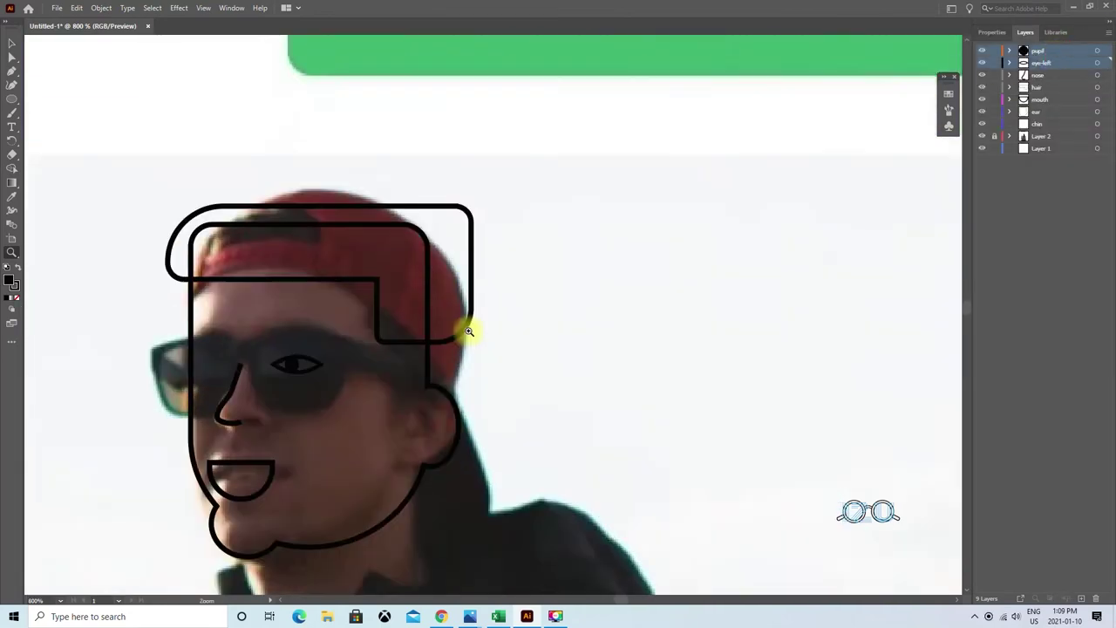
left_click(1110, 38)
left_click(1011, 167)
double_click(1045, 50)
key("Return")
Duplicate the eye and nudge the copy left onto the other lens.
left_click(1109, 39)
left_click(1009, 60)
left_click(1096, 50)
key("shift+Left")
key("shift+Left")
key("Right")
key("Right")
key("Right")
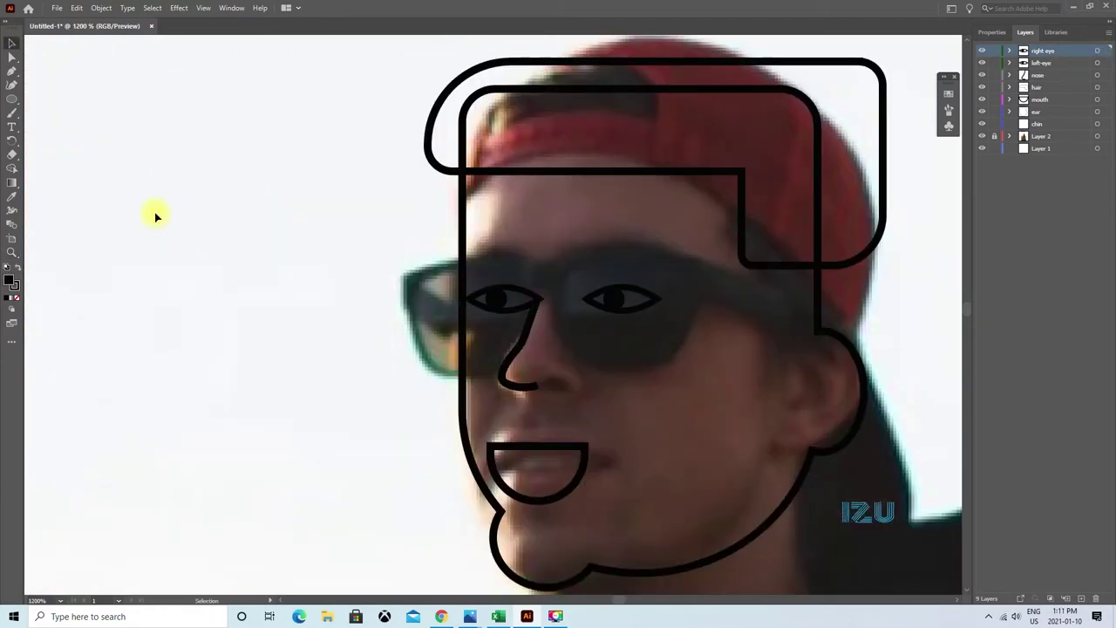
Nudge the face outline's left anchors outward so the edge bulges slightly.
key("a")
left_click(464, 205)
key("Left")
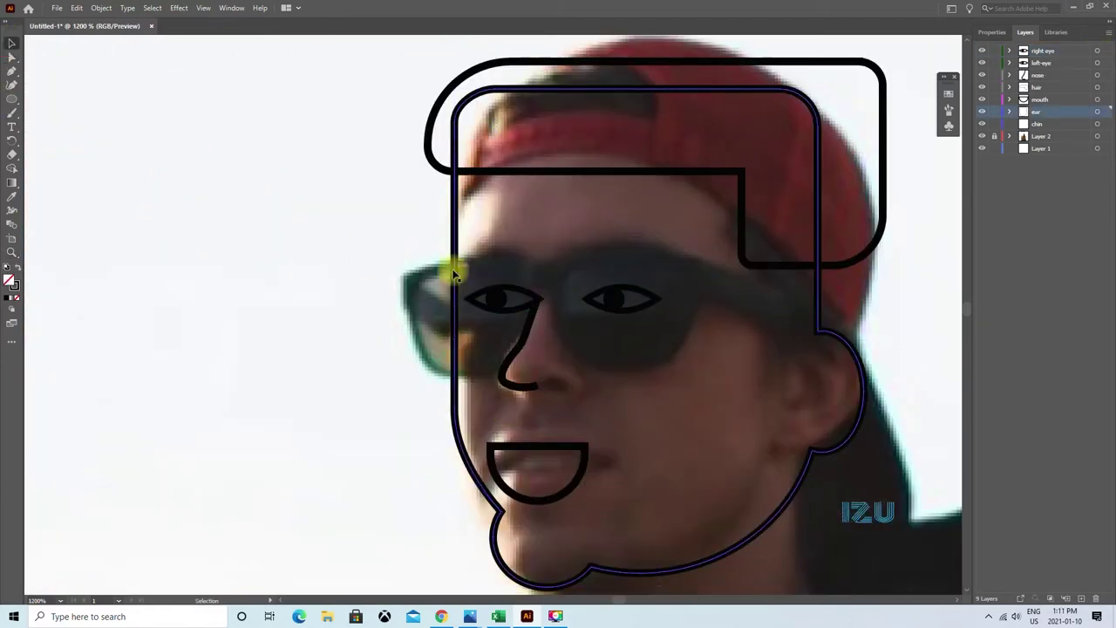
key("v")
left_click(336, 261)
key("a")
left_click(533, 301)
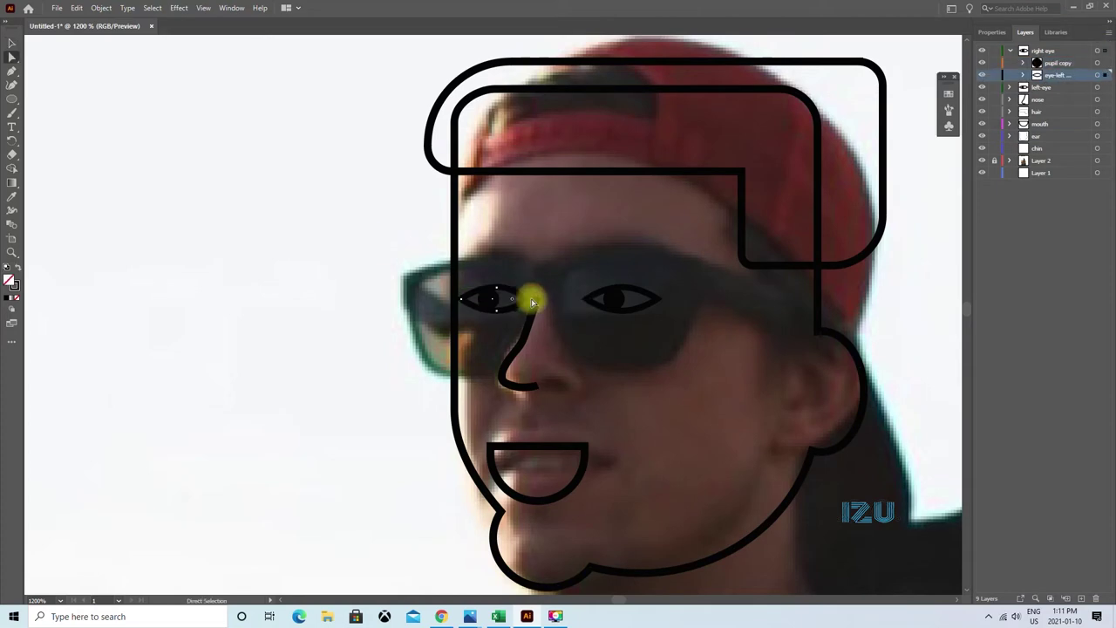
key("ctrl+minus")
key("ctrl+minus")
key("ctrl+minus")
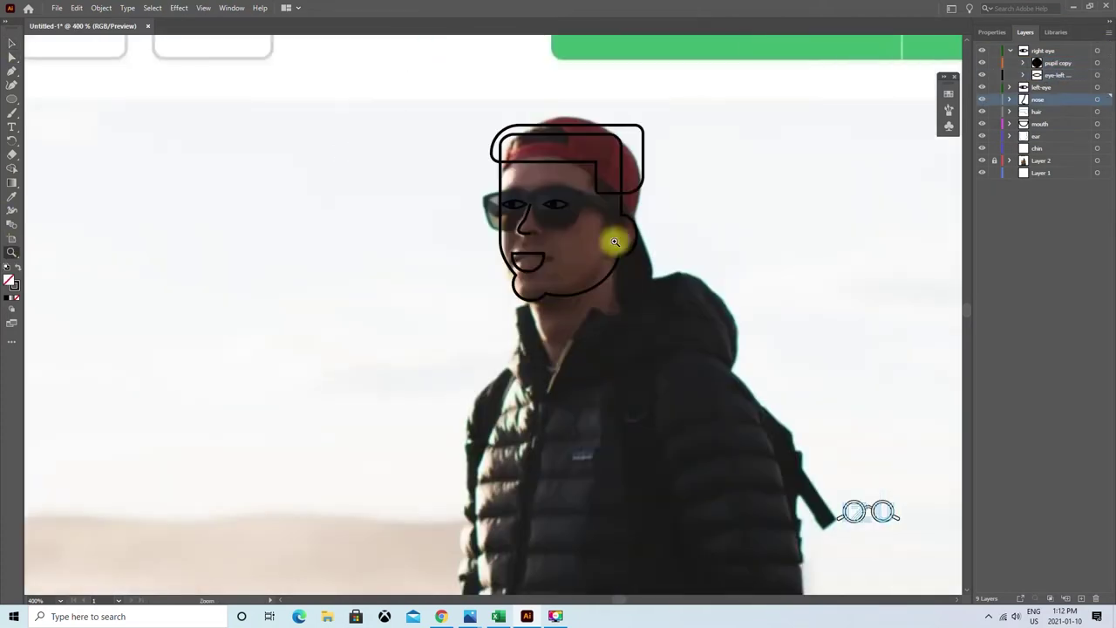
Shrink the mouth and check the face against the background photo.
key("v")
left_click(528, 261)
left_click_drag(528, 273, 528, 266)
left_click(982, 160)
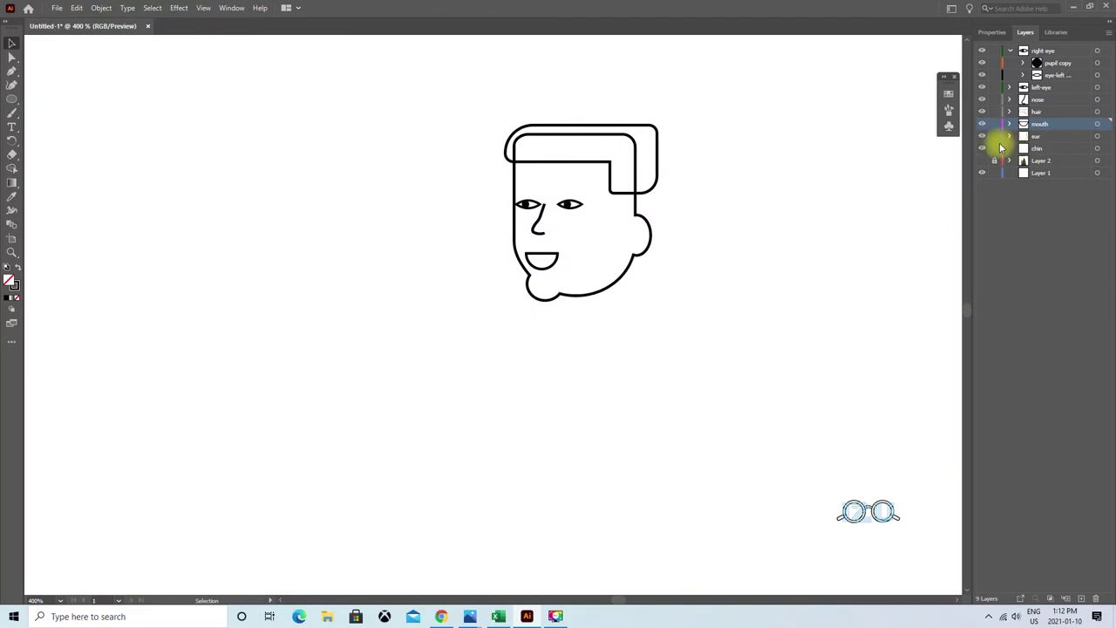
left_click(982, 161)
key("z")
left_click(439, 259, "alt")
left_click(1009, 50)
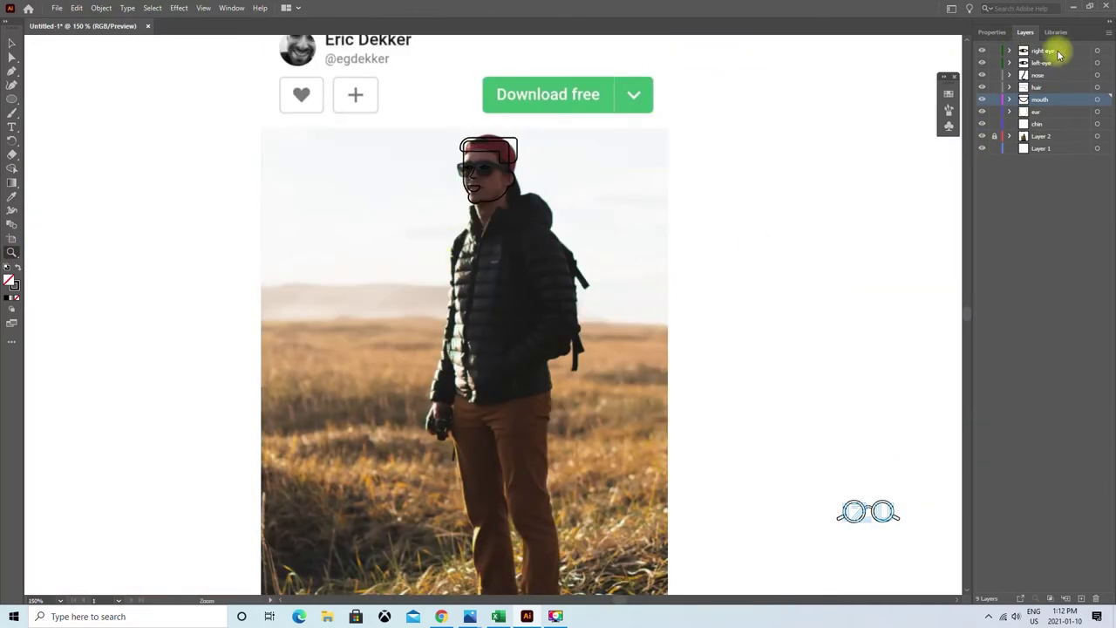
Merge the face layers from right eye to ear into one head layer, then add a 'neck' layer.
left_click(1053, 114, "shift")
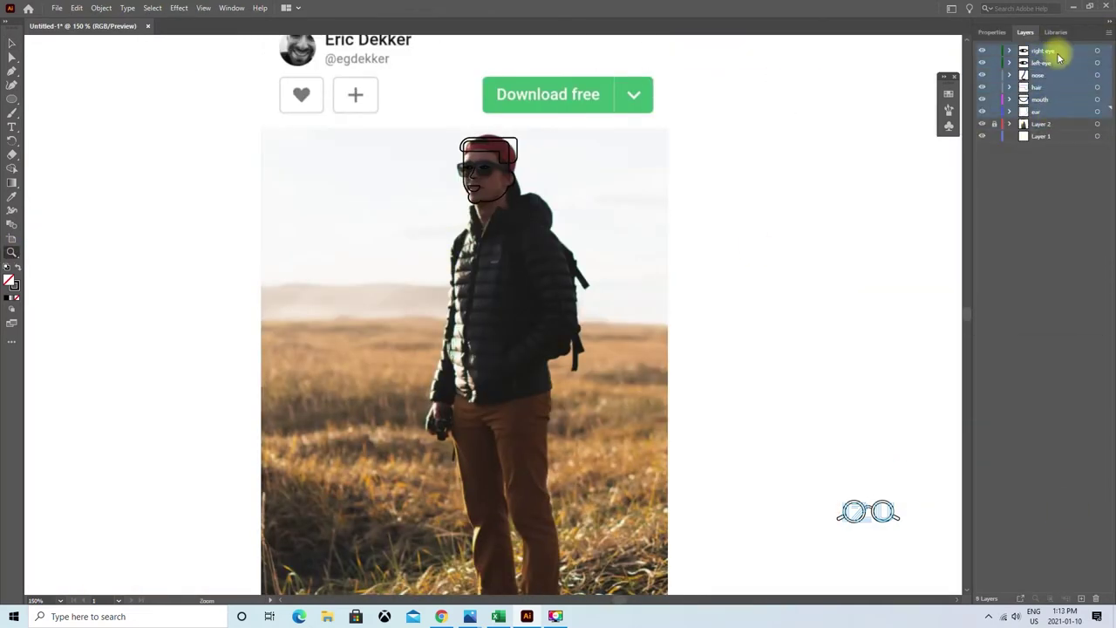
left_click(1107, 33)
left_click(1107, 37)
left_click(1007, 167)
left_click(1009, 49)
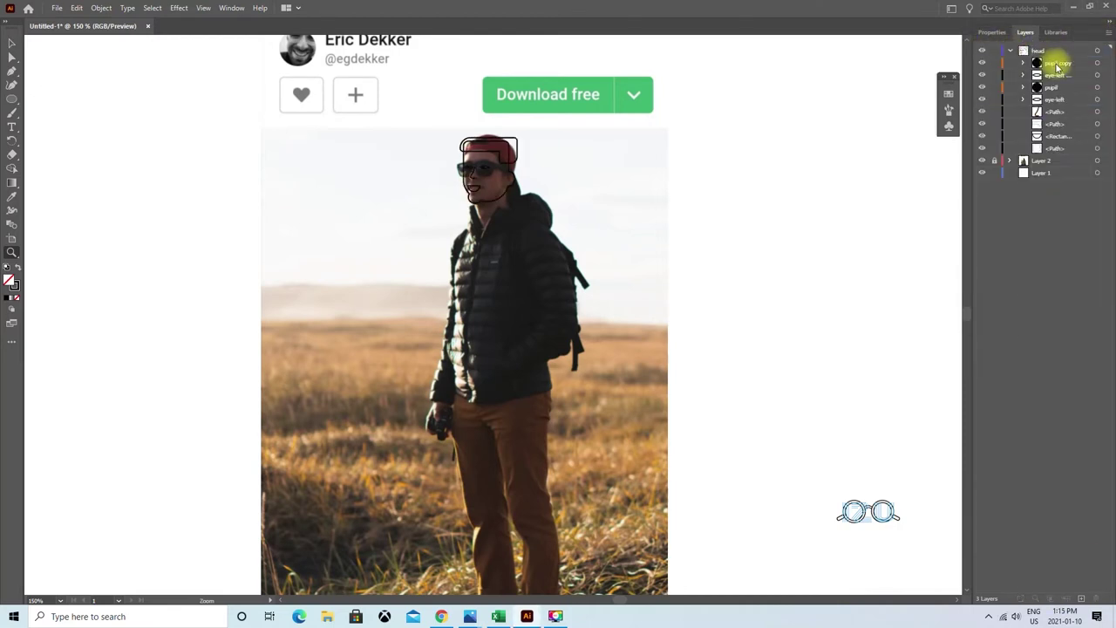
left_click(1107, 33)
left_click(1029, 42)
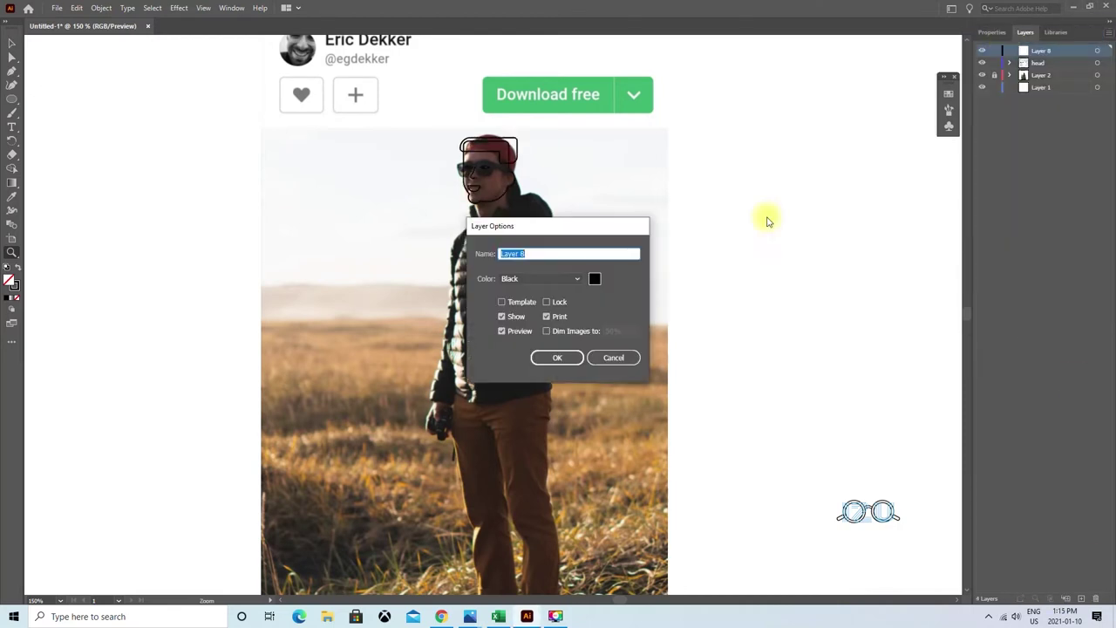
Name the layer 'neck' and draw a tall neck rectangle below the chin.
left_click(557, 358)
left_click_drag(12, 99, 53, 100)
left_click_drag(481, 188, 504, 236)
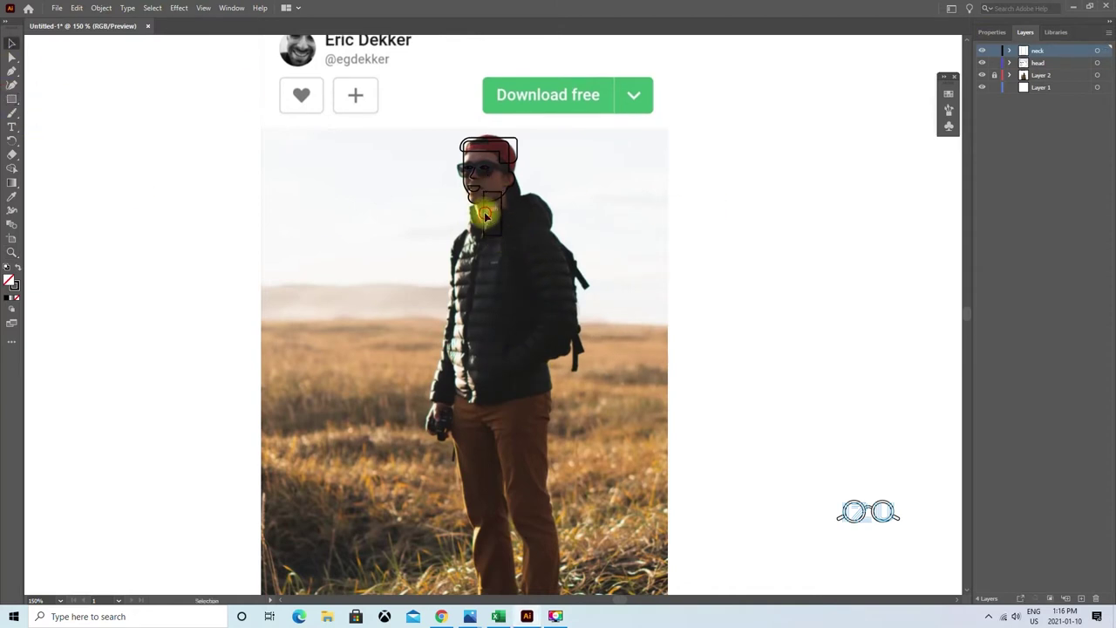
On a new layer, draw a small circle where the neck meets the jaw.
left_click(1108, 33)
left_click(1020, 45)
left_click_drag(11, 99, 52, 125)
left_click_drag(475, 179, 495, 197)
key("ctrl+equal")
key("ctrl+equal")
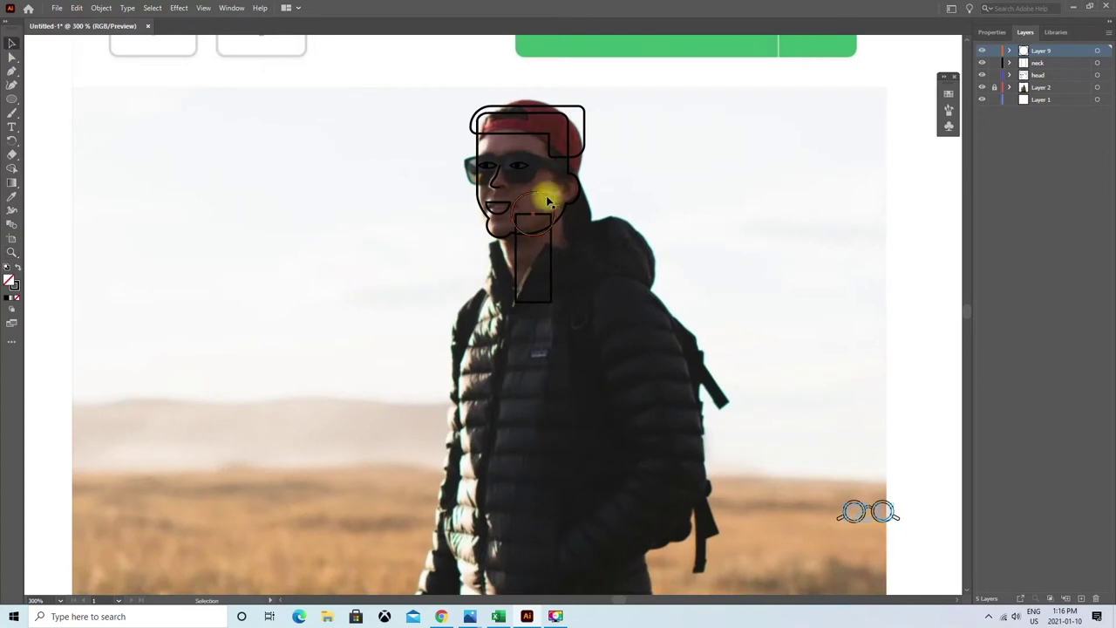
Move the neck rectangle slightly lower.
key("v")
left_click(989, 33)
left_click(529, 179)
left_click_drag(533, 223, 538, 246)
Check the neck rectangle's context menu and the face outline, leaving both unchanged.
right_click(538, 253)
left_click(531, 212)
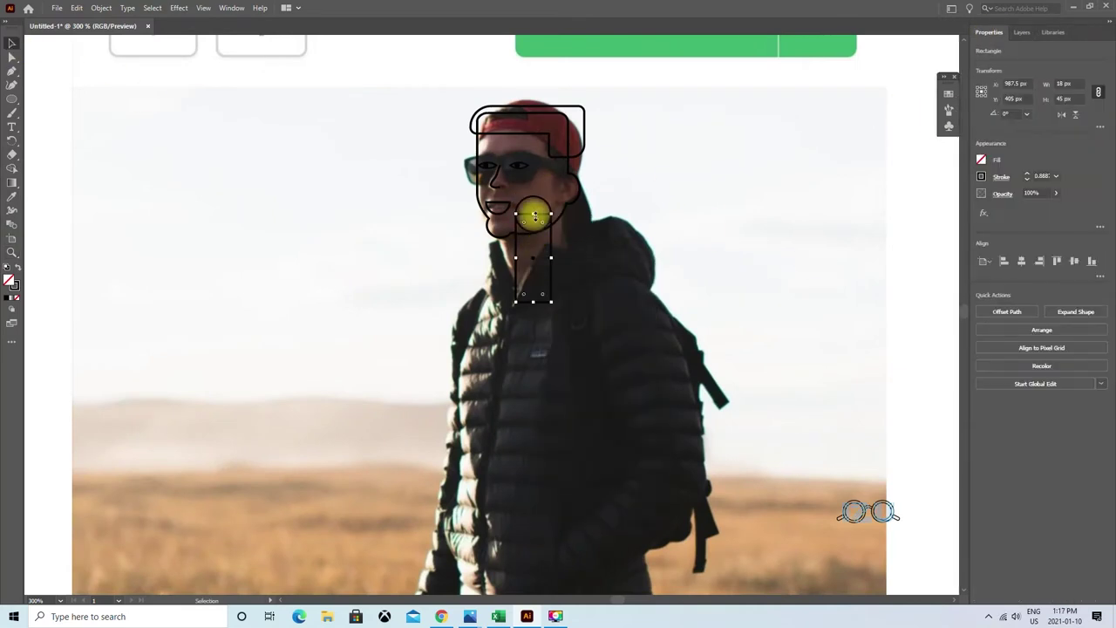
left_click(663, 293)
right_click(532, 251)
left_click(680, 230)
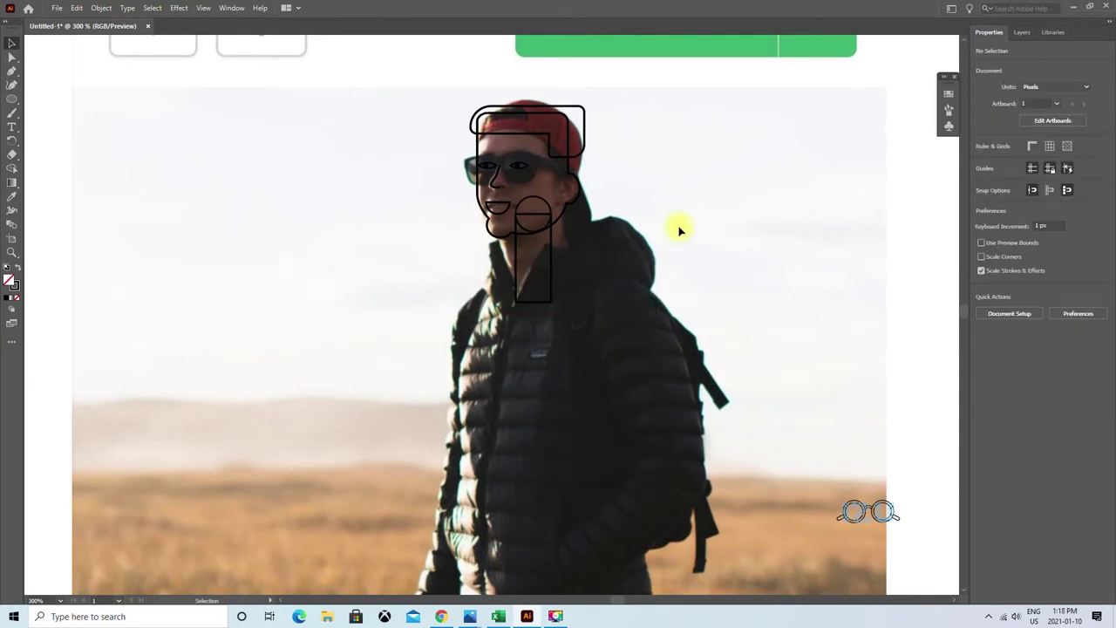
left_click(566, 213)
left_click(642, 170)
Ungroup the head shapes and group them together again.
left_click(548, 195)
left_click(77, 8)
key("Escape")
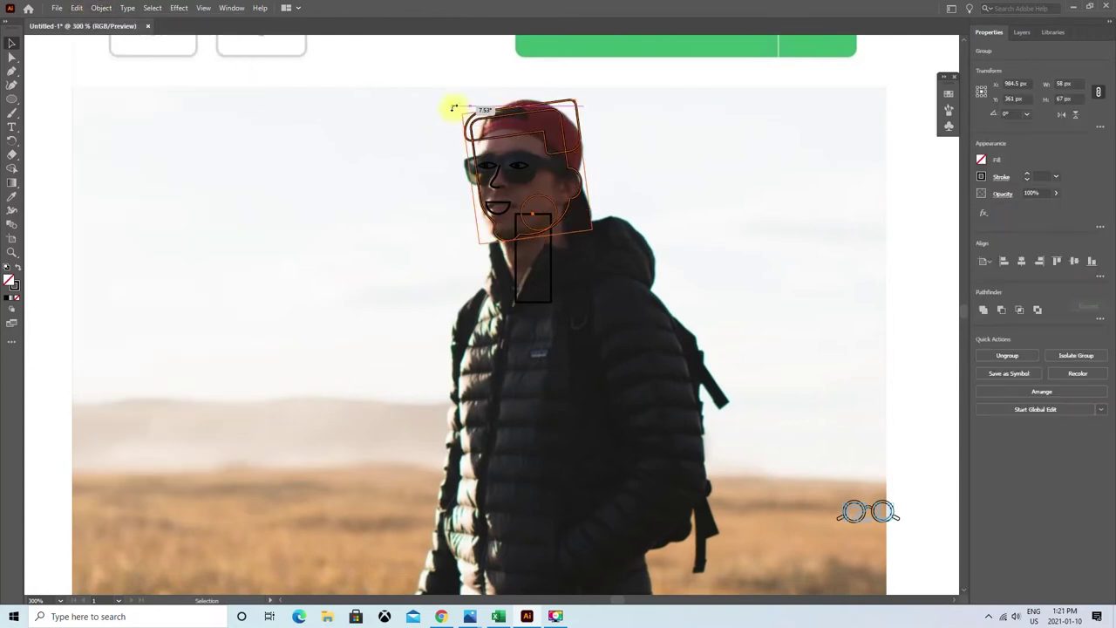
key("ctrl+shift+g")
left_click(102, 8)
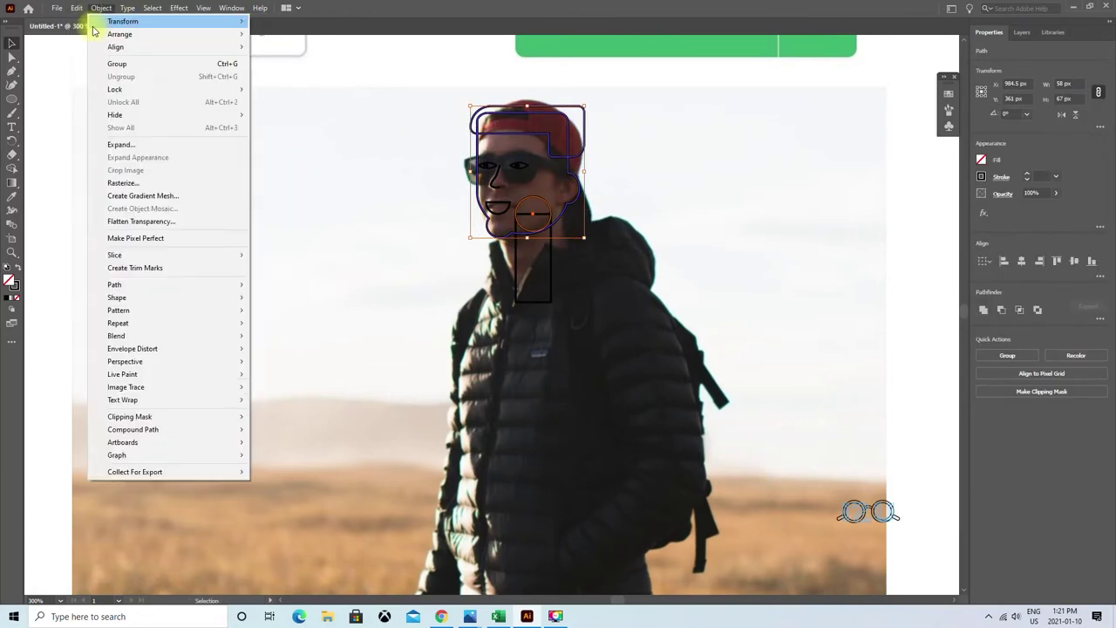
left_click(666, 161)
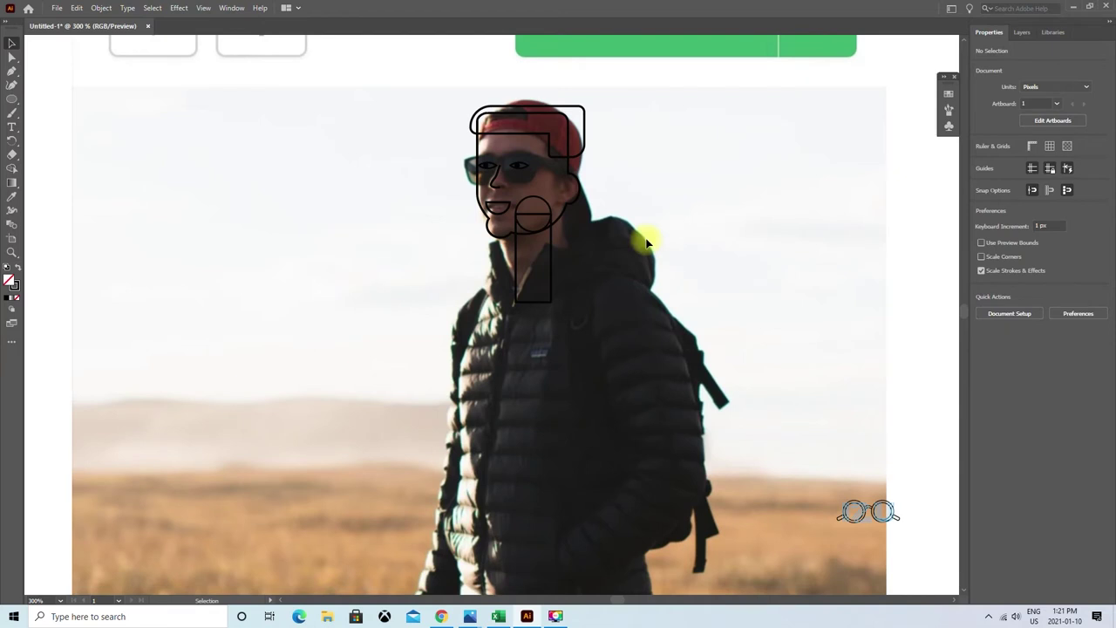
Move the head layer to the top of the Layers panel, above neck.
scroll(641, 302, "down", 1)
scroll(641, 302, "down", 1)
left_click(541, 168)
left_click(690, 142)
left_click(1026, 32)
left_click_drag(1047, 75, 1048, 81)
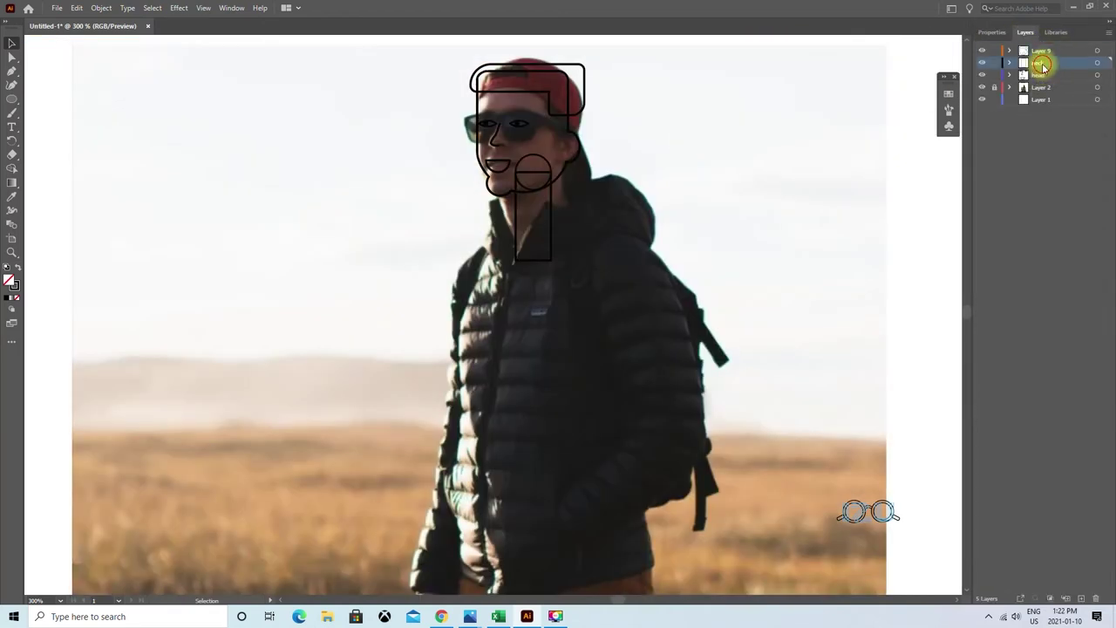
key("ctrl+z")
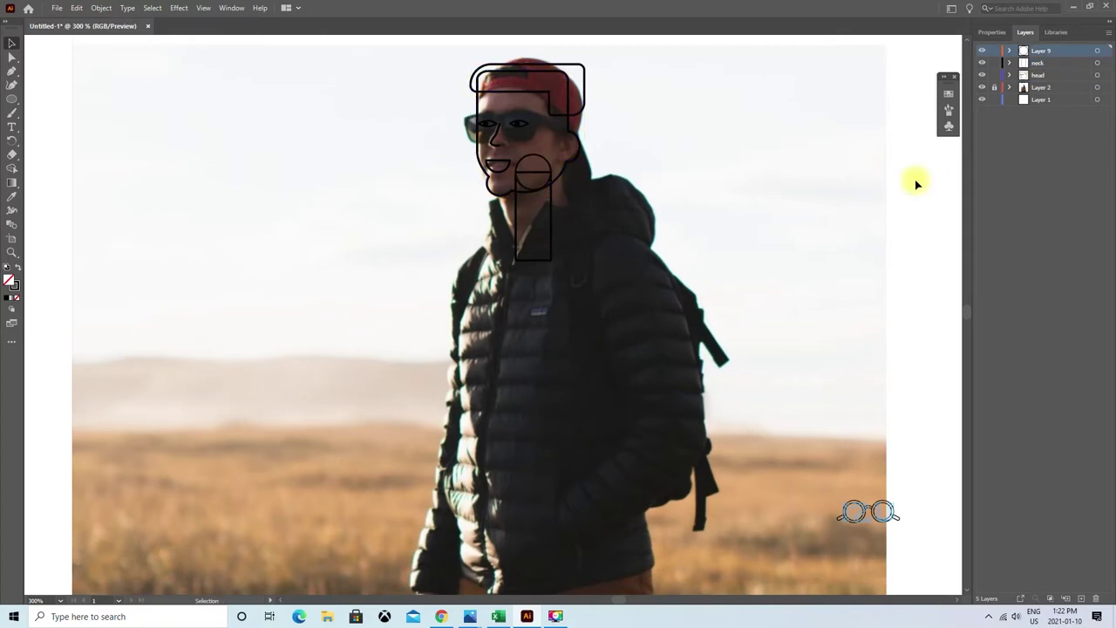
left_click_drag(1038, 75, 1038, 48)
Draw a circle at the base of the neck.
left_click(583, 102)
left_click(577, 131, "shift")
left_click(1109, 32)
left_click(1017, 73)
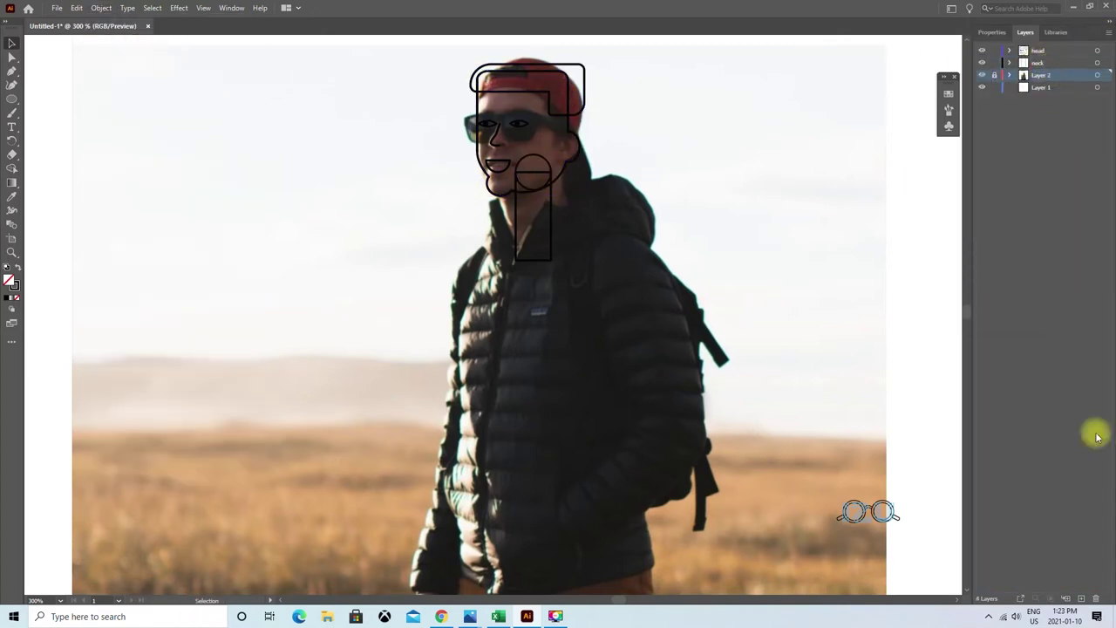
key("l")
left_click_drag(520, 237, 551, 275)
key("v")
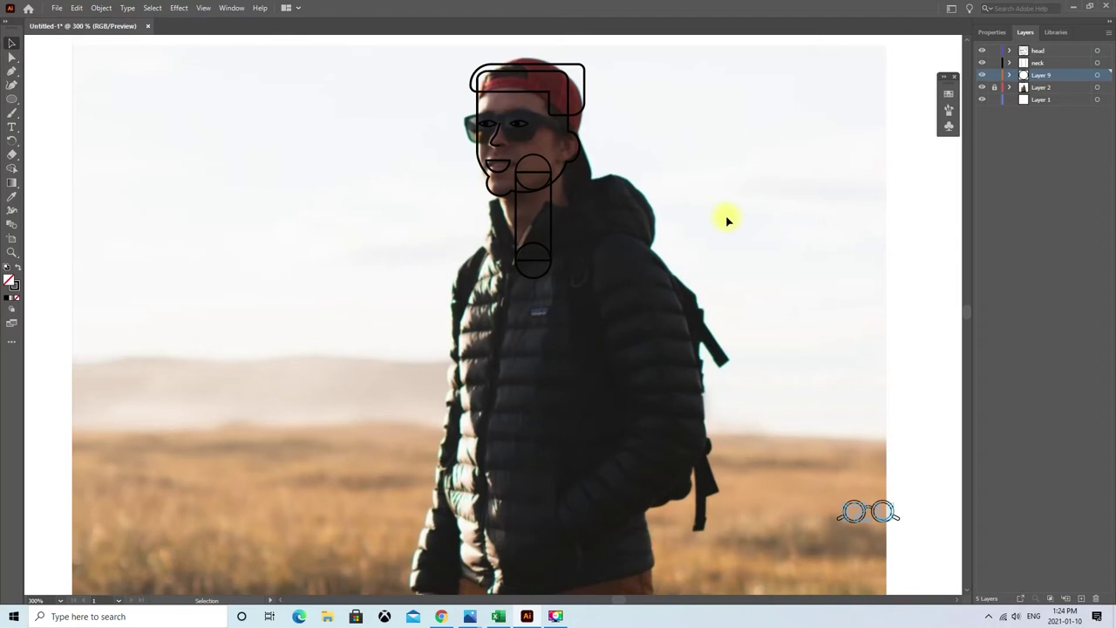
Delete Layer 9 from the Layers panel menu.
left_click(547, 272)
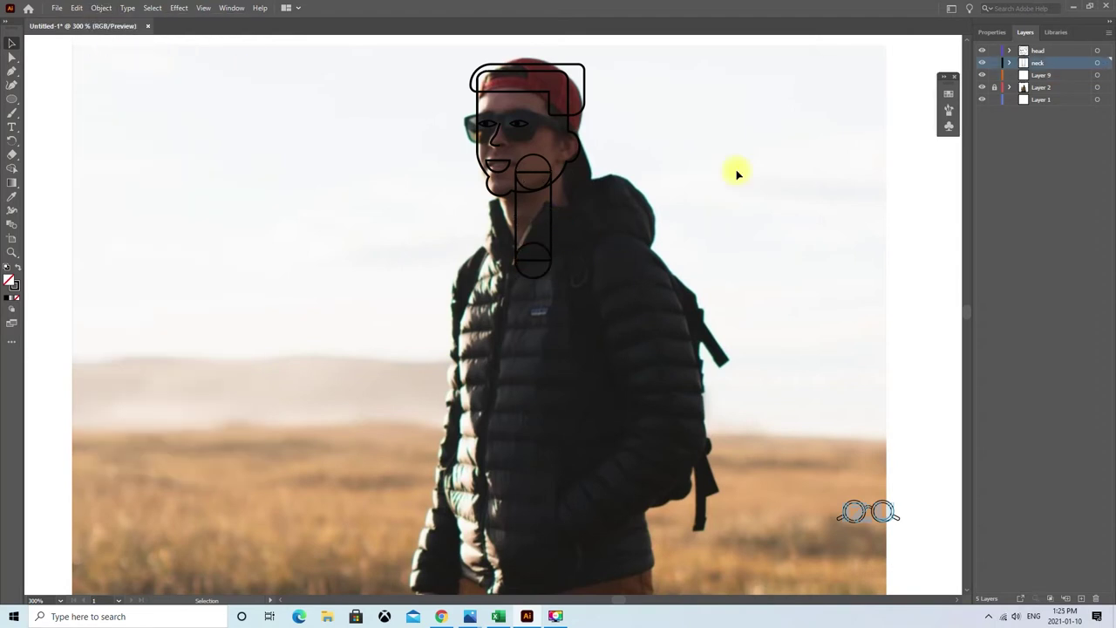
left_click(759, 156)
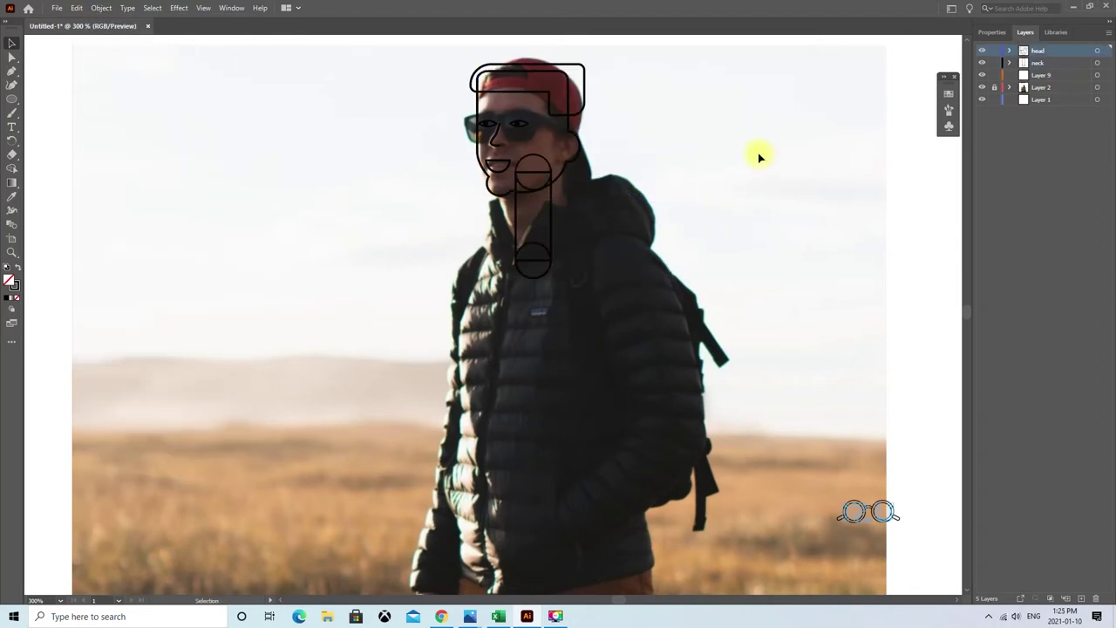
left_click(982, 75)
left_click(1041, 75)
left_click(1108, 33)
Add a new layer named 'body'.
left_click(1012, 75)
type("body")
left_click(561, 356)
left_click(12, 98)
left_click(75, 99)
Draw a torso rectangle and duplicate the body layer, then delete those rectangles.
mouse_move(471, 223)
left_mouse_down()
mouse_move(599, 442)
mouse_move(597, 426)
mouse_move(617, 580)
left_mouse_up()
scroll(780, 391, "down", 3)
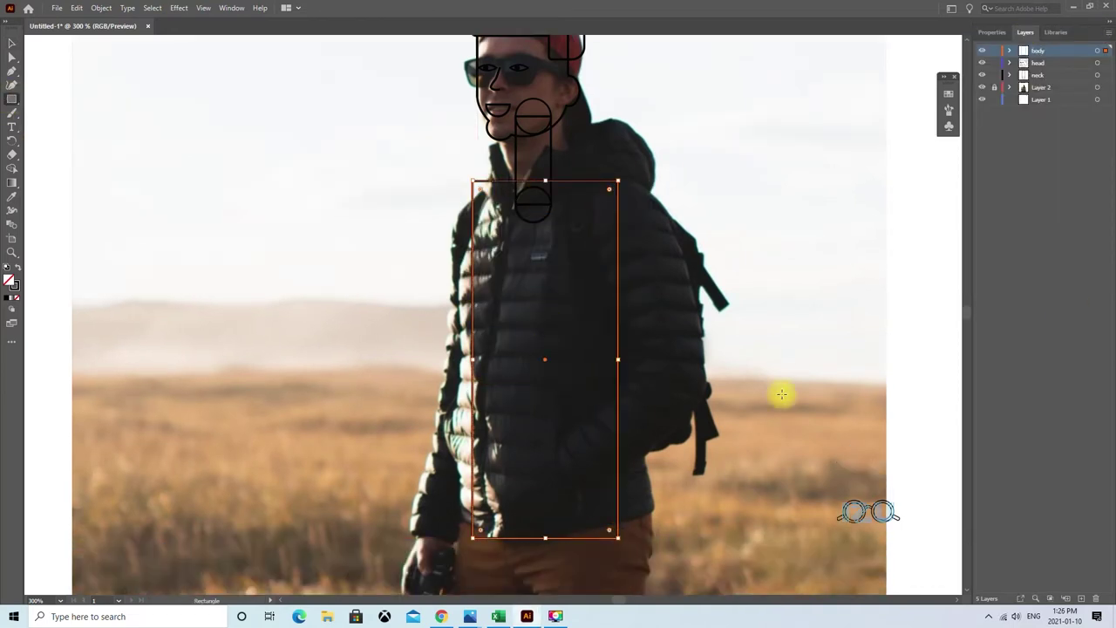
left_click(1108, 32)
left_click(1029, 70)
left_click_drag(544, 496, 537, 317)
key("v")
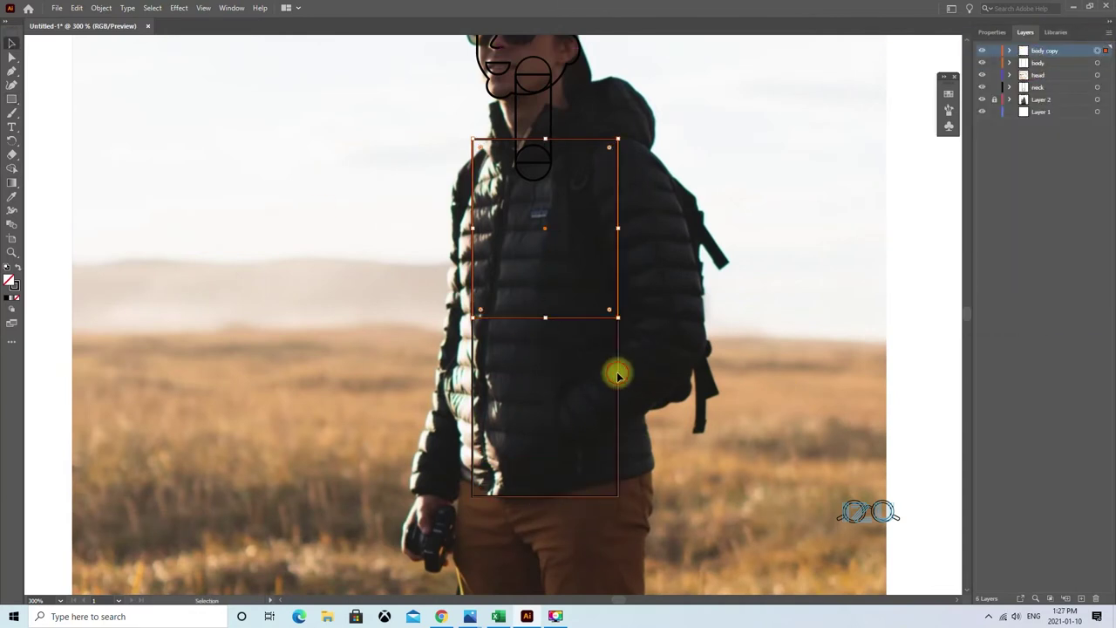
left_click(616, 174)
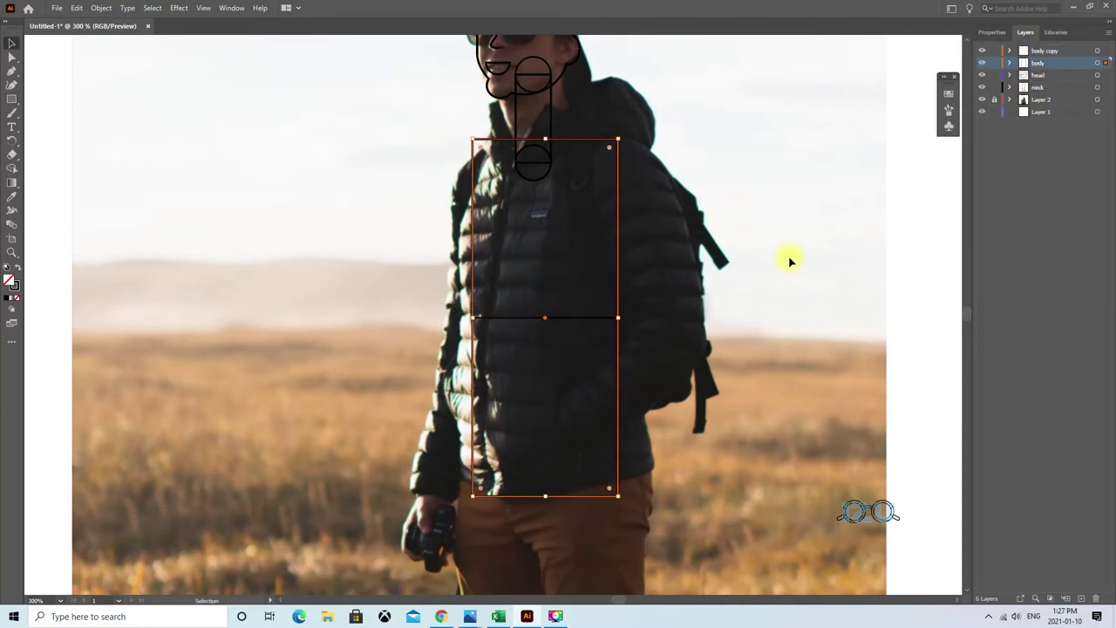
key("Delete")
Draw a new rectangle over the chest on the body layer.
key("m")
left_click_drag(459, 154, 607, 338)
left_click(1108, 32)
left_click(991, 32)
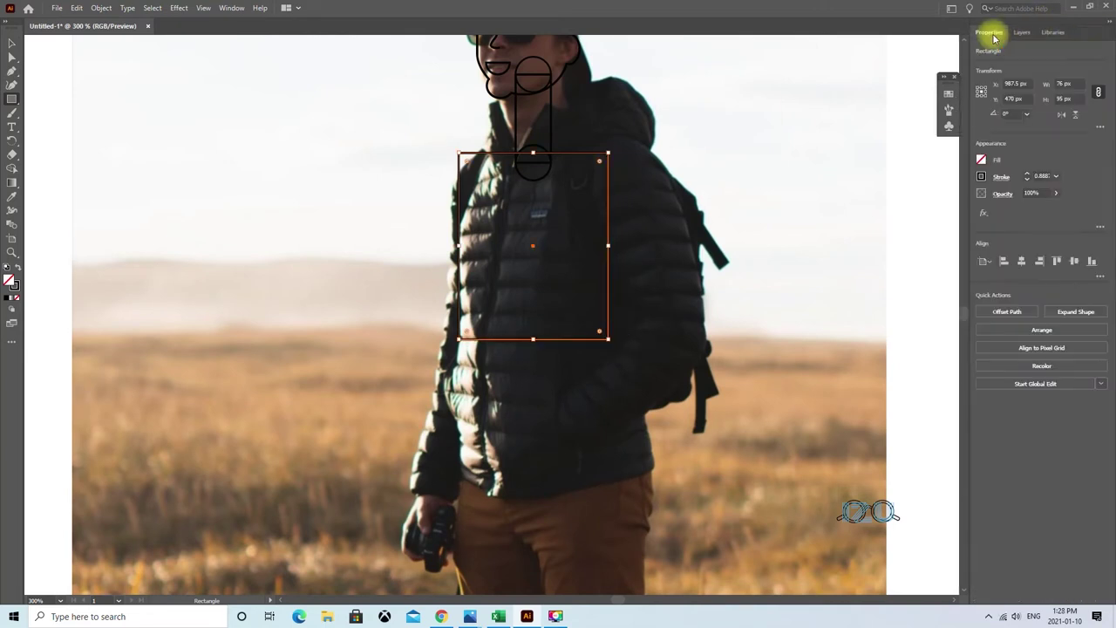
Add a layer named 'stomach' and draw a rectangle below the chest.
left_click(1022, 32)
double_click(1038, 50)
type("stomach")
left_click(553, 357)
mouse_move(458, 347)
left_mouse_down()
mouse_move(614, 401)
mouse_move(605, 504)
left_mouse_up()
Shorten the chest, fit the stomach rectangle beneath it, and round the chest's top corners.
key("v")
left_click(533, 340)
left_click_drag(533, 339, 533, 312)
left_click(529, 347)
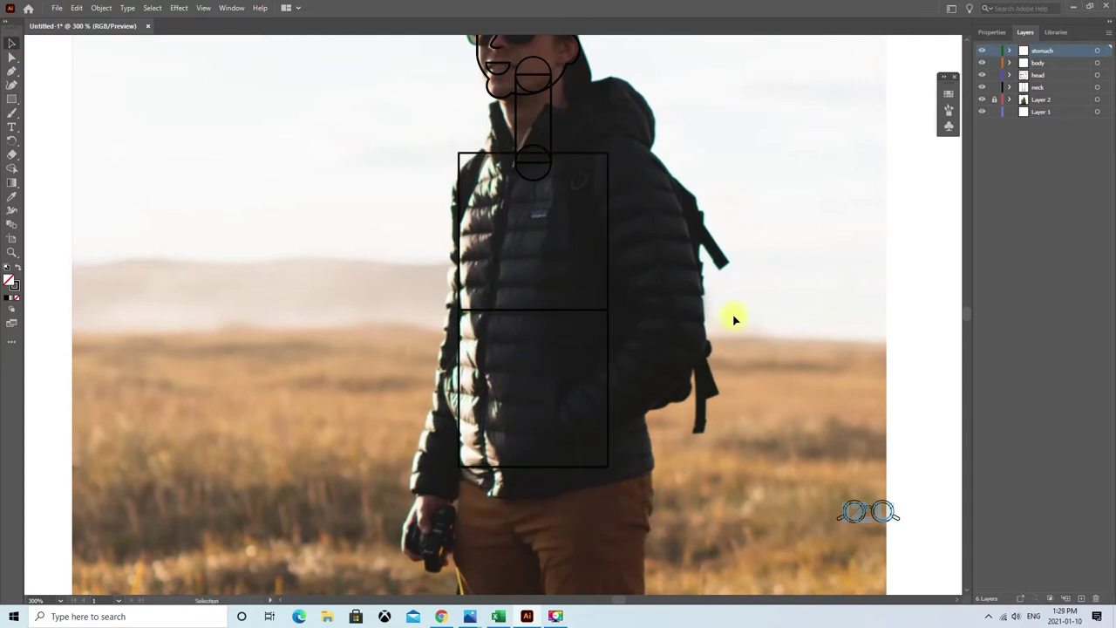
left_click(607, 280, "shift")
left_click_drag(536, 306, 494, 469)
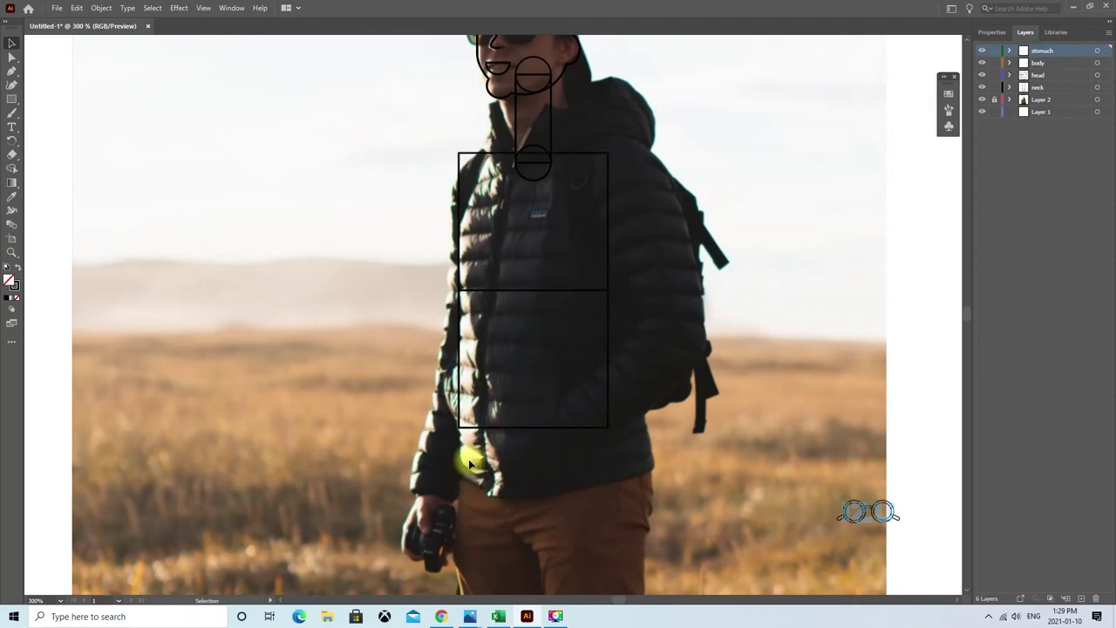
left_click(600, 161)
left_click_drag(556, 202, 581, 186)
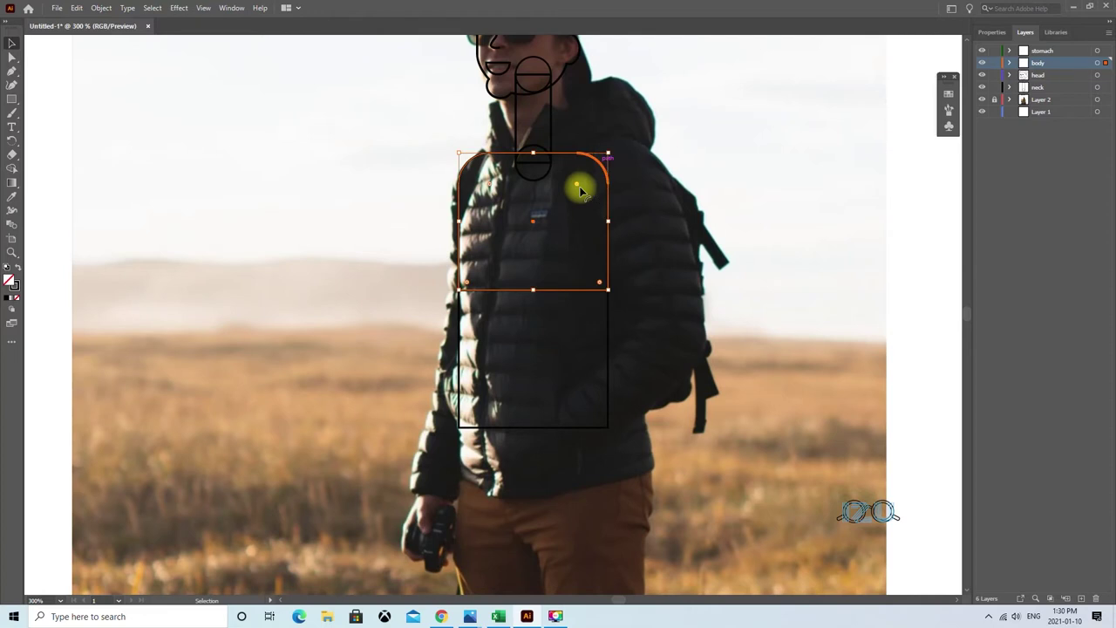
Draw a large circle over the stomach rectangle.
left_click(798, 237)
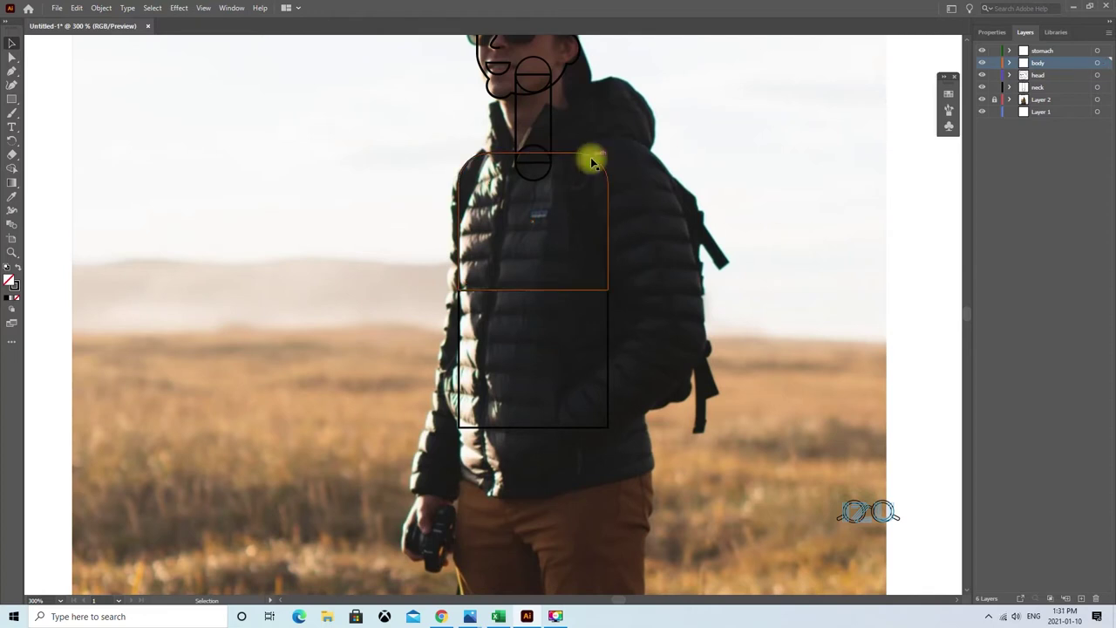
left_click(540, 295)
key("ctrl+l")
key("l")
left_click_drag(531, 299, 608, 376)
key("v")
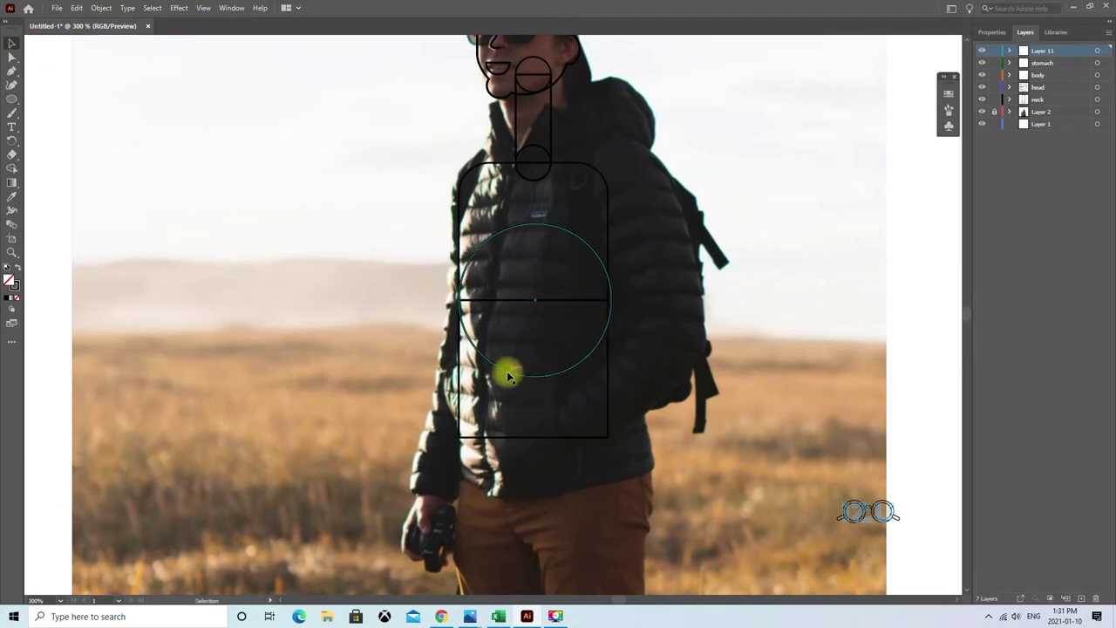
left_click(992, 32)
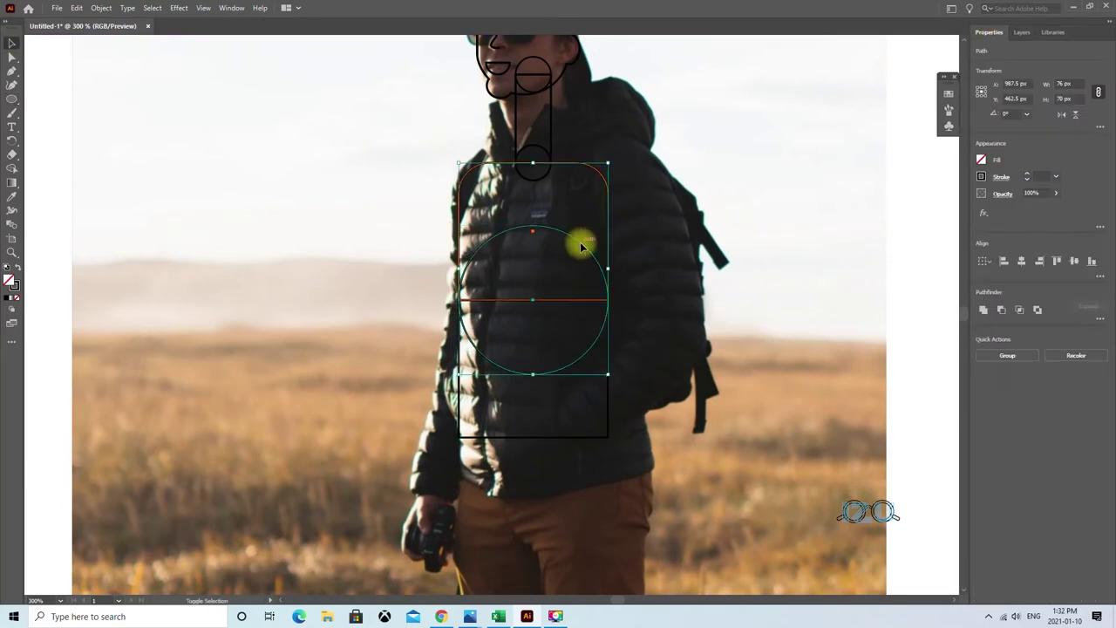
left_click(766, 305)
Move the body layer to the top of the Layers panel.
scroll(766, 305, "up", 1)
scroll(766, 305, "down", 3)
left_click(1025, 32)
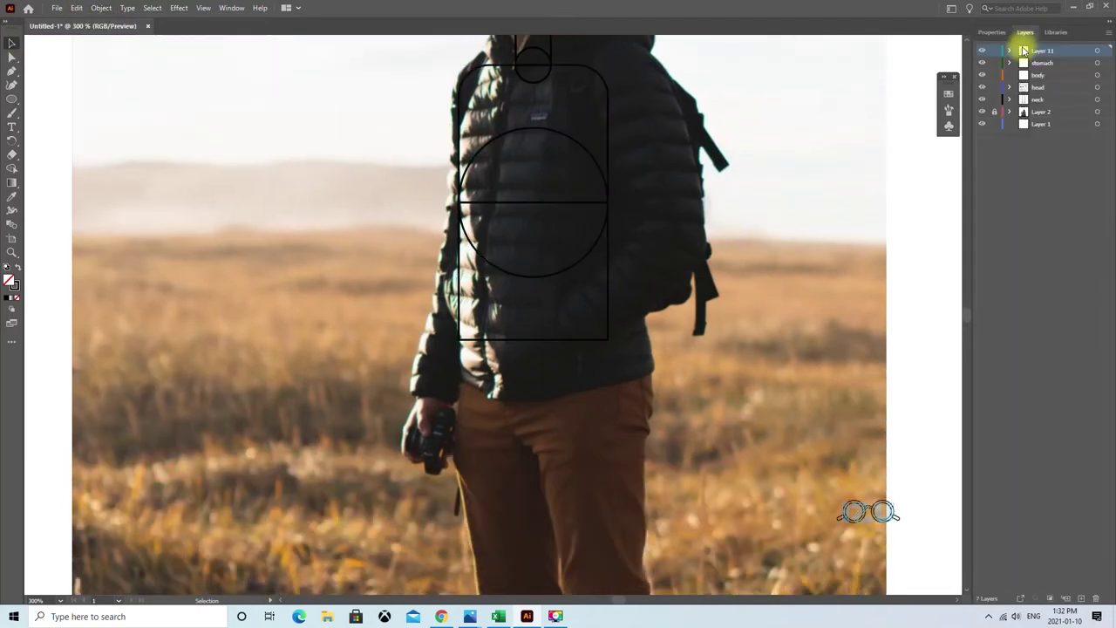
left_click_drag(1100, 79, 1042, 47)
scroll(775, 292, "up", 3)
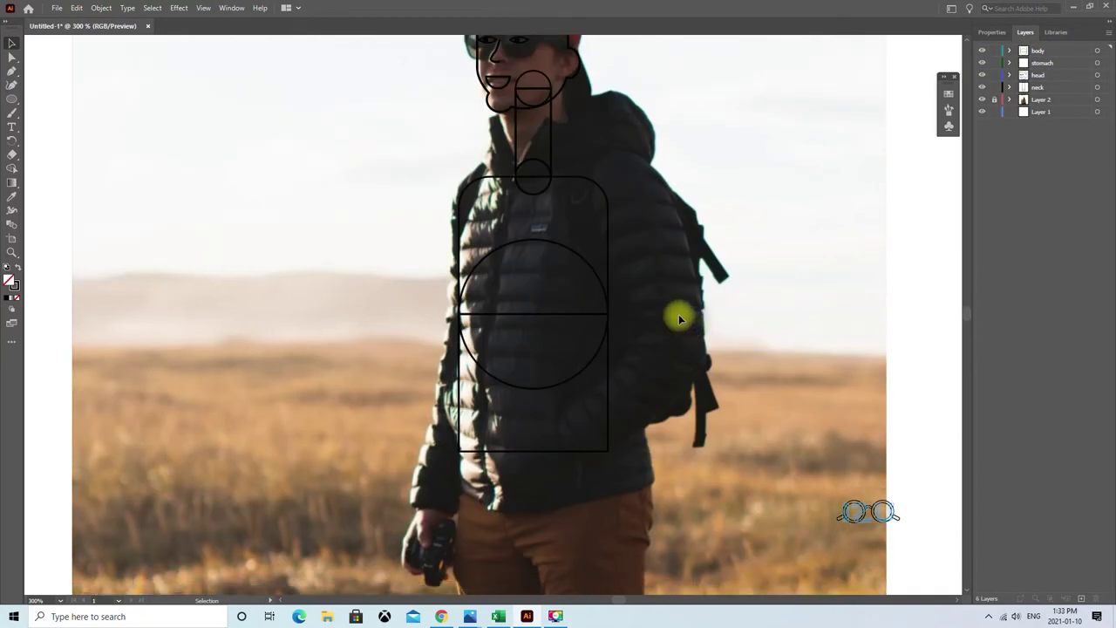
On a new 'hip' layer, draw a rounded hip rectangle with slightly reduced corner rounding.
left_click(1110, 32)
type("hip")
left_click(567, 358)
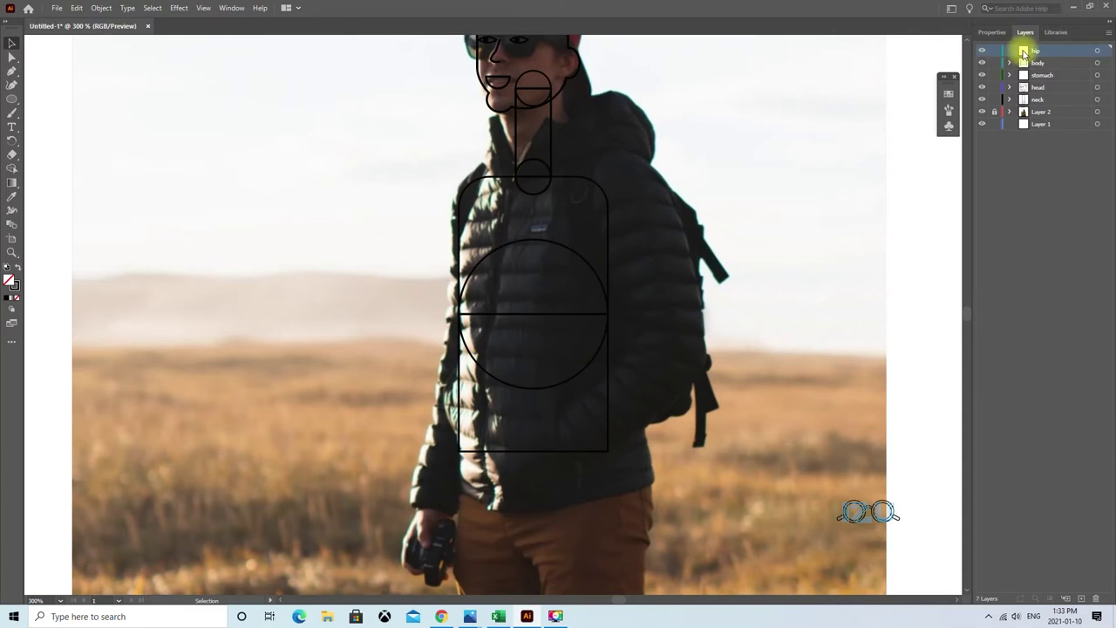
scroll(723, 312, "down", 1)
scroll(462, 336, "down", 1)
key("m")
left_click_drag(460, 343, 608, 439)
left_click_drag(481, 393, 477, 397)
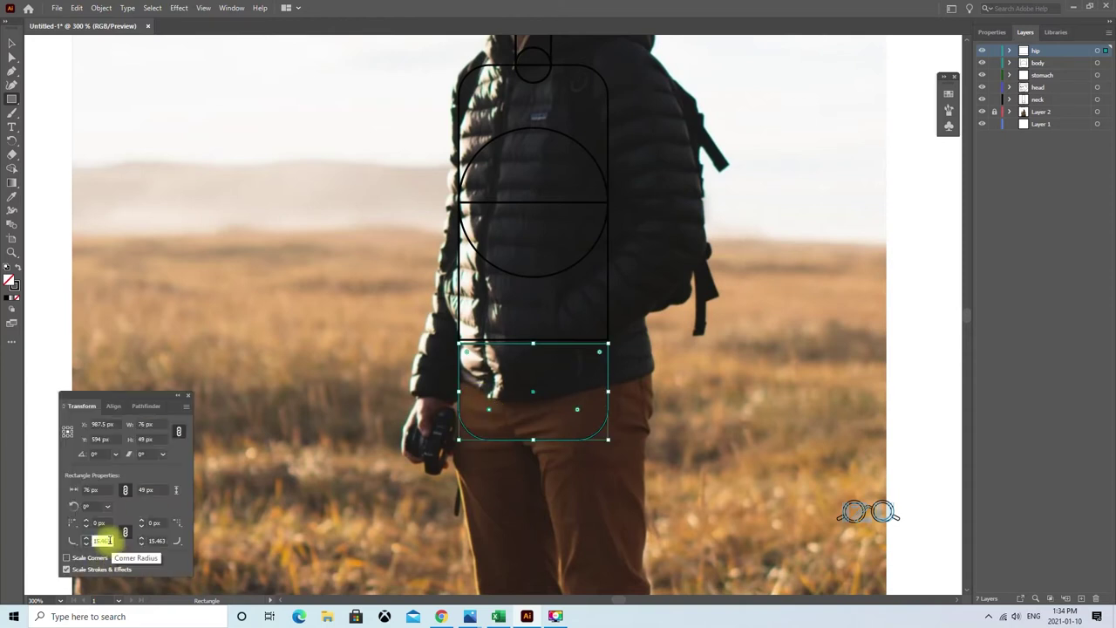
left_click(187, 395)
Shift the selected shapes downward, then nudge the body shapes up.
scroll(252, 310, "up", 1)
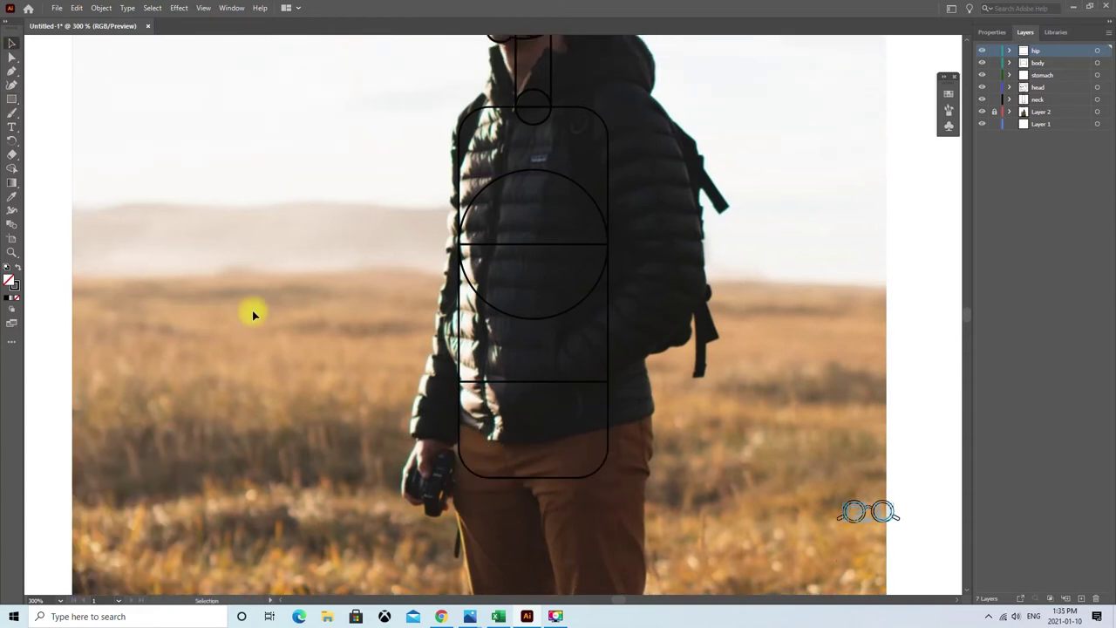
key("shift+F8")
key("shift+F8")
scroll(694, 382, "up", 1)
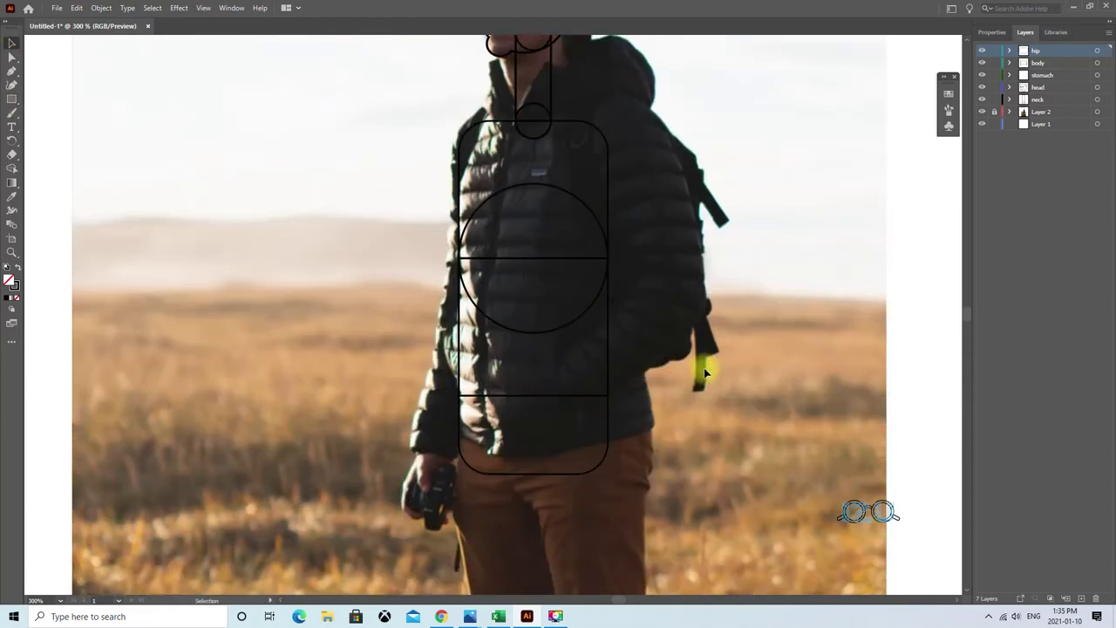
scroll(705, 372, "up", 3)
left_click(606, 252)
key("shift+Up")
left_click(761, 297)
Nudge the hip shape down and reposition the body shapes above it.
scroll(760, 297, "down", 3)
left_click(533, 464)
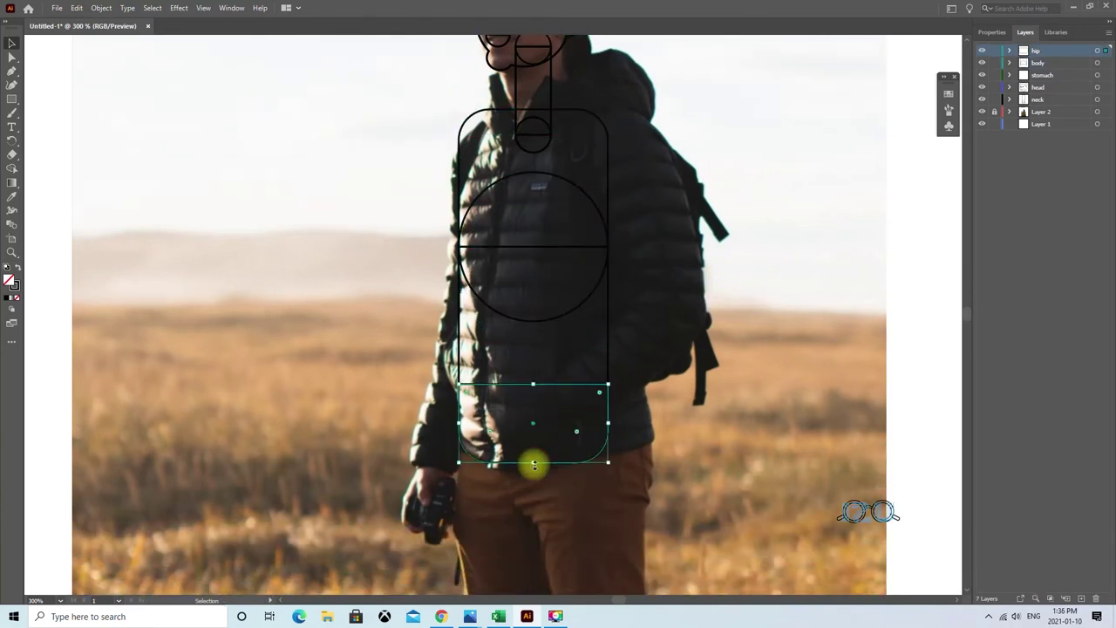
key("shift+Down")
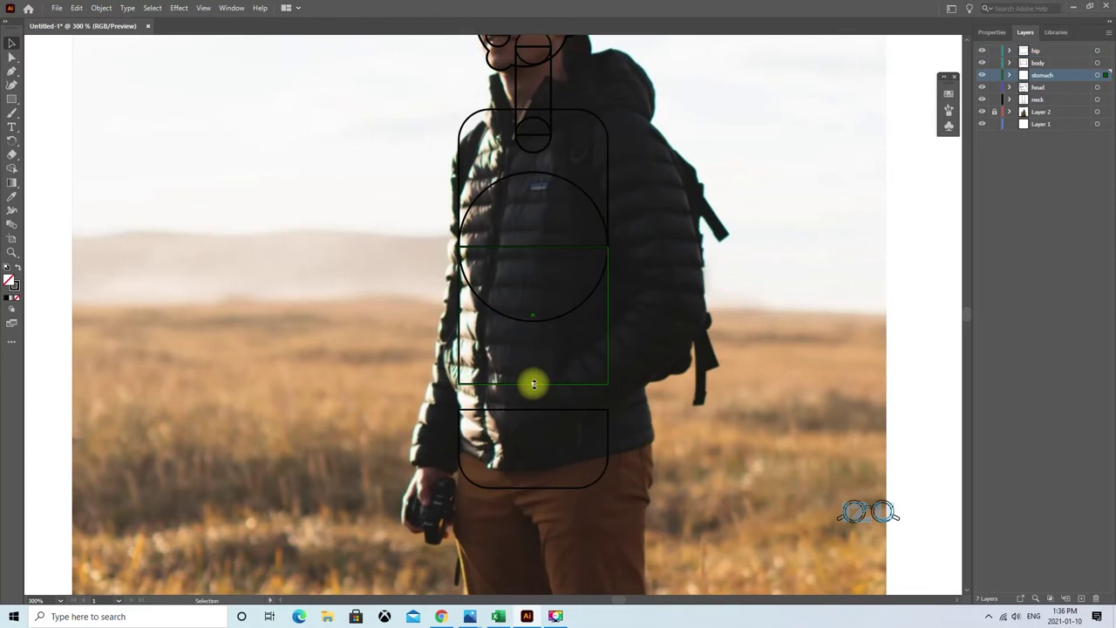
left_click_drag(530, 382, 534, 252)
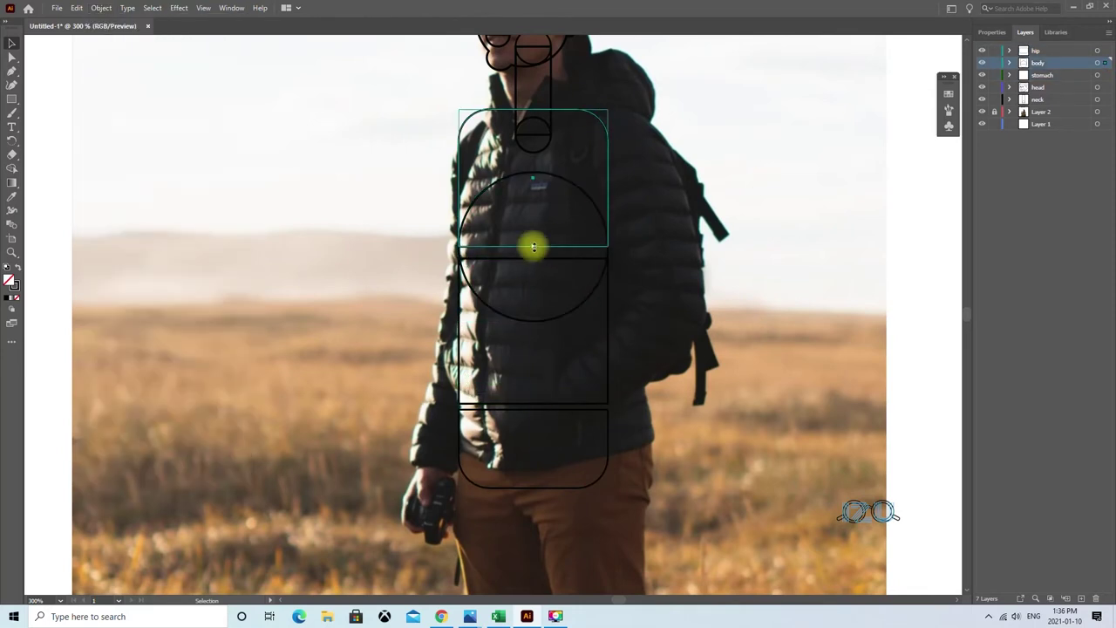
left_click(608, 314)
left_click(686, 308)
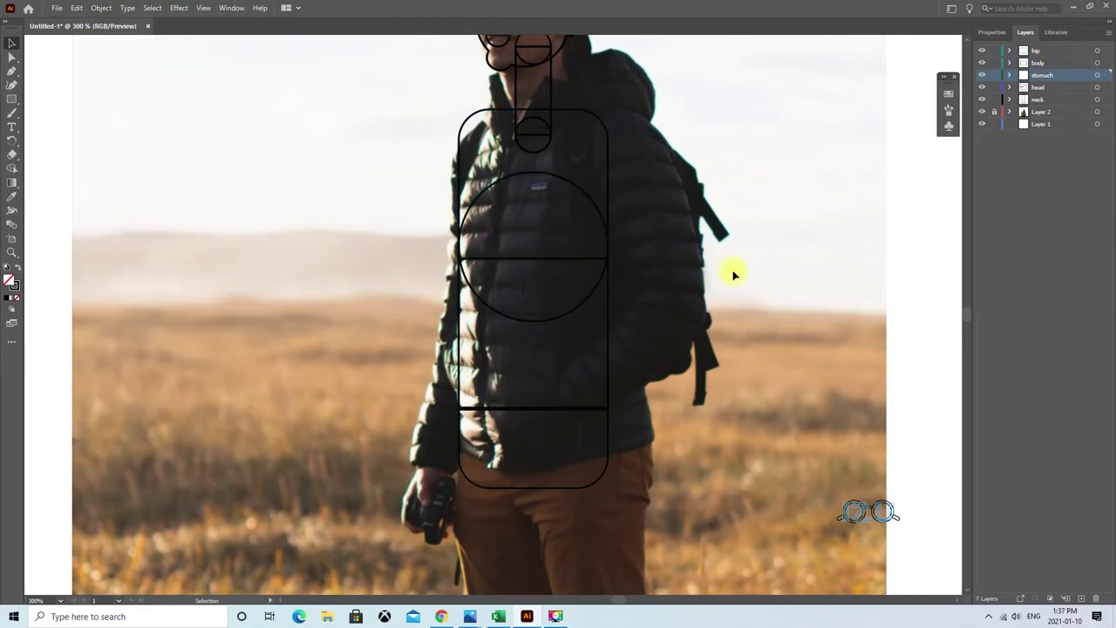
Inspect the large torso circle's properties and zoom the view out to 200%.
left_click(991, 31)
left_click(608, 155)
left_click(725, 327)
scroll(727, 439, "down", 2)
scroll(727, 439, "up", 5)
scroll(728, 438, "down", 6)
key("z")
left_click(407, 313, "alt")
left_click(13, 99)
left_click(1026, 31)
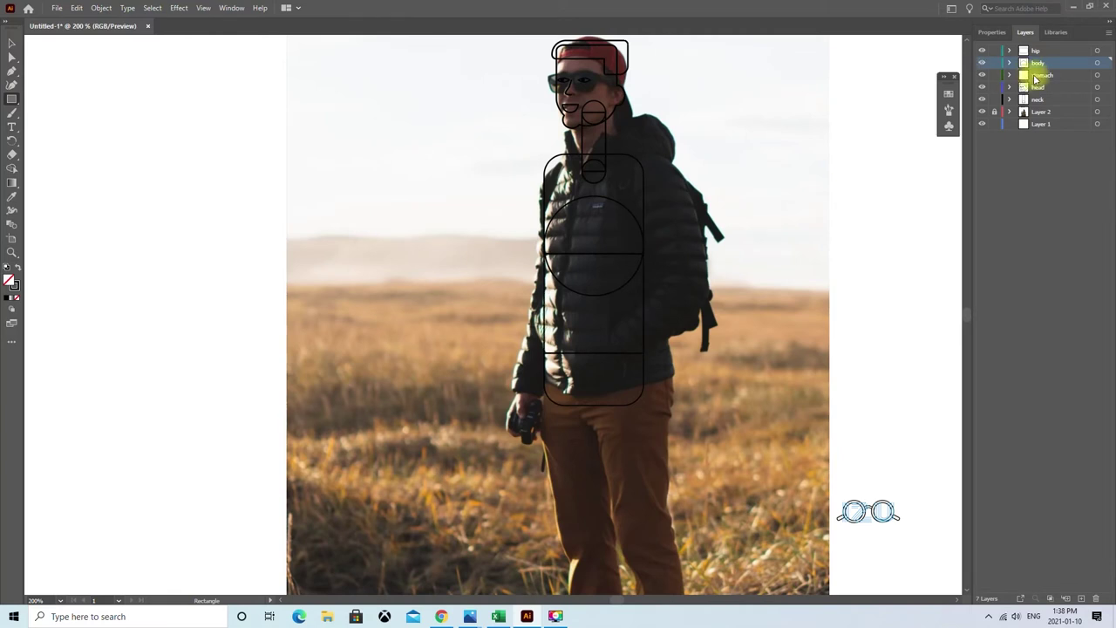
Create a layer named 'belt' and draw a thin rectangle across the waist.
left_click(1036, 79)
key("ctrl+alt+l")
type("belt")
key("Return")
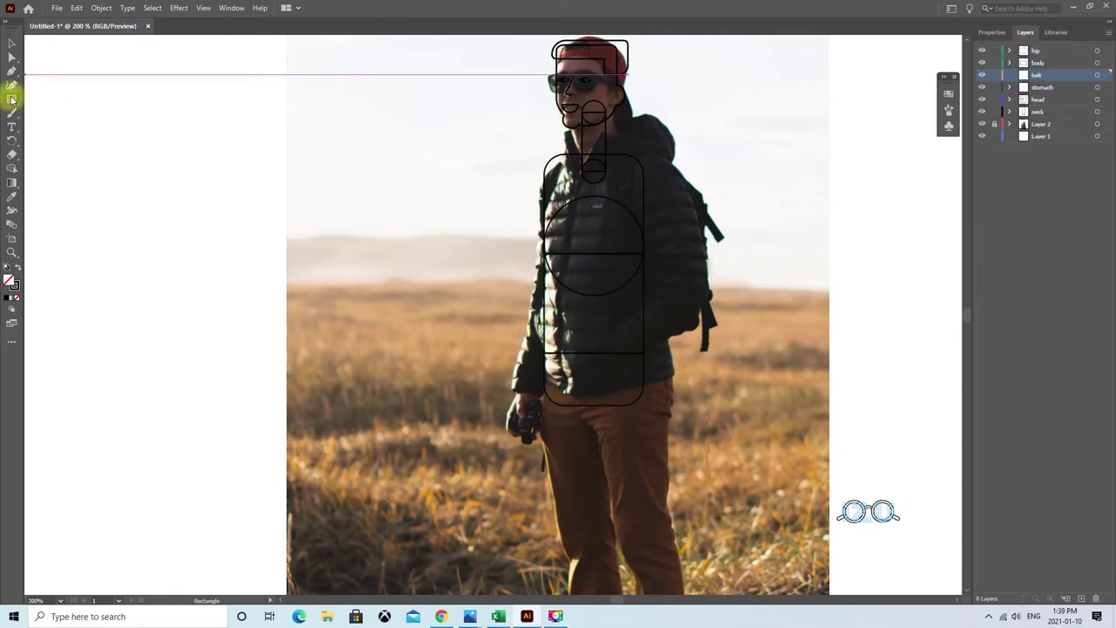
left_click_drag(544, 347, 644, 358)
key("v")
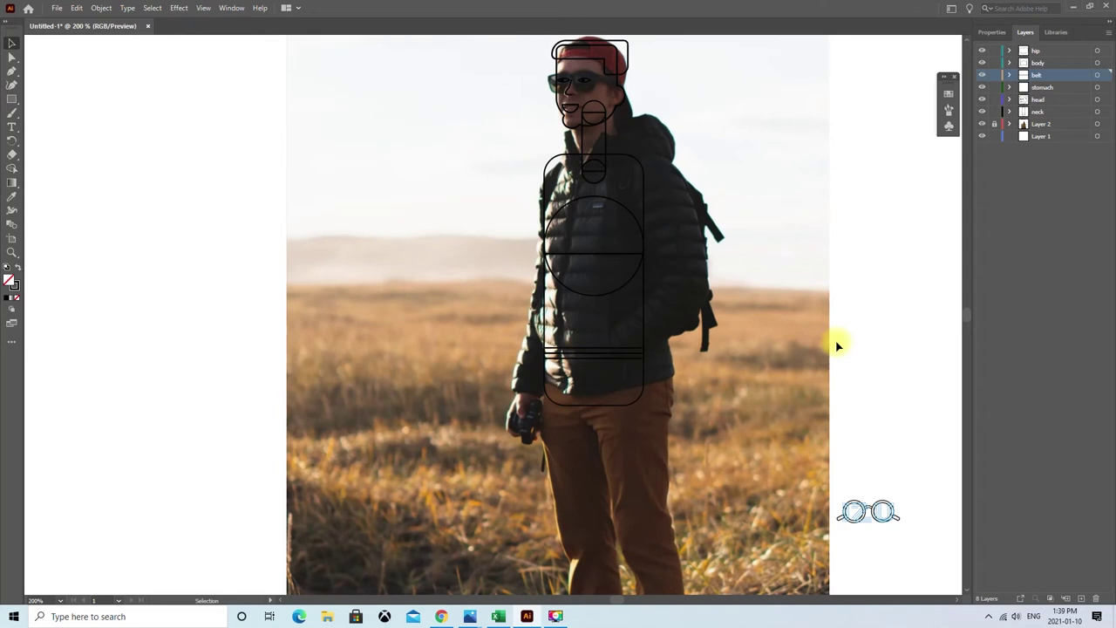
Add a sublayer inside the belt layer and shift the small belt rectangle left.
left_click(642, 374)
left_click(1009, 75)
key("ctrl+alt+l")
key("Return")
mouse_move(589, 349)
left_mouse_down()
mouse_move(630, 341)
mouse_move(556, 349)
left_mouse_up()
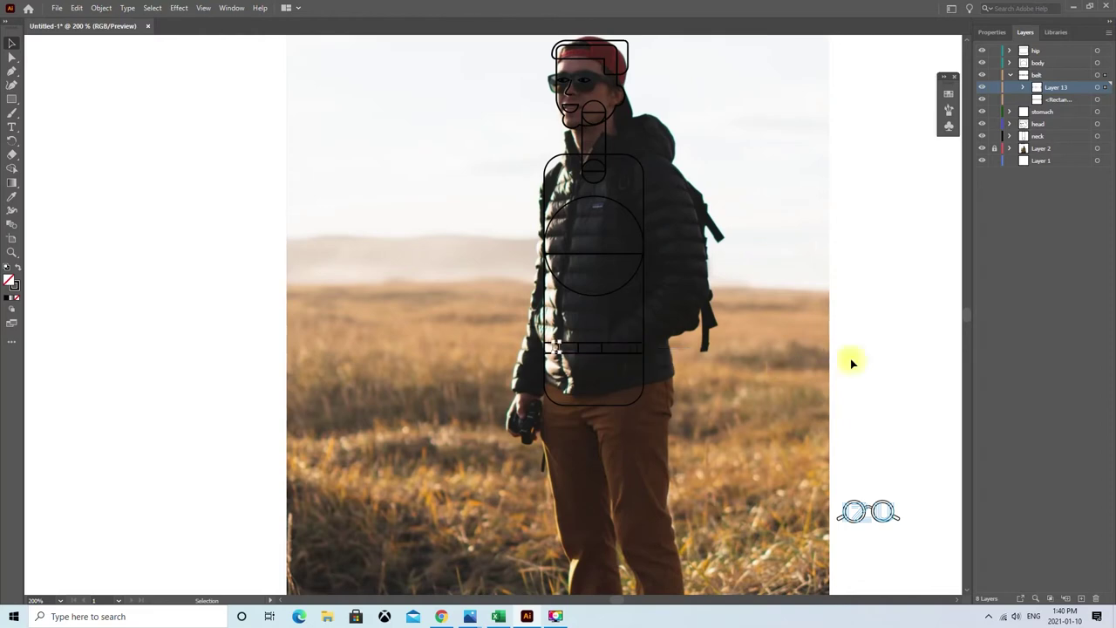
Zoom in to 300% around the waist and select the belt objects.
key("z")
left_click(427, 515)
left_click(992, 32)
left_click(623, 257)
left_click(738, 264)
left_click(915, 277)
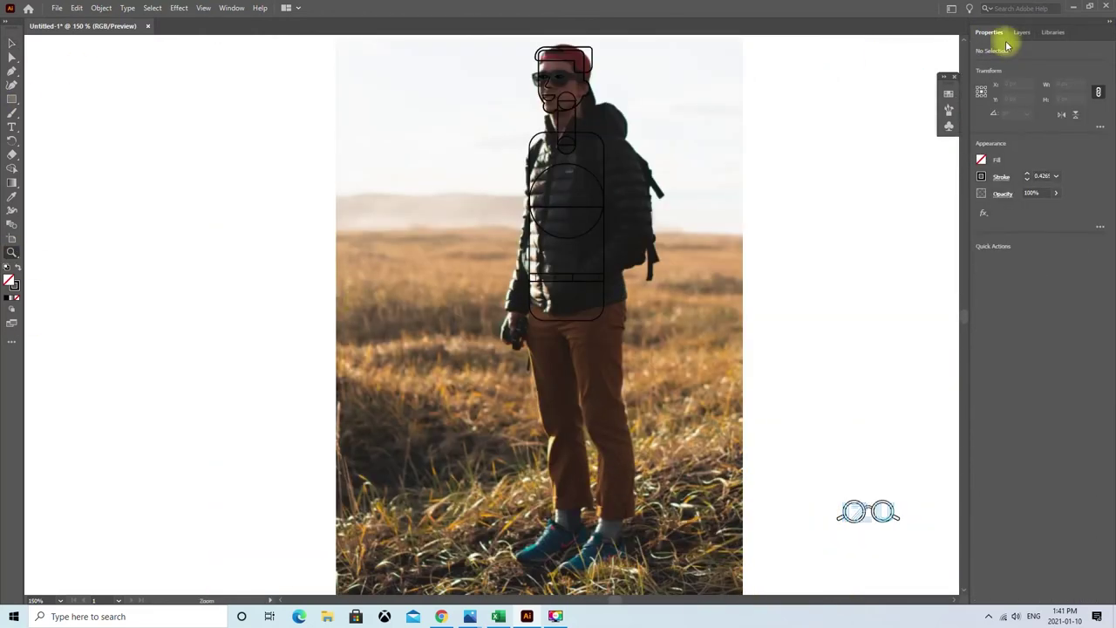
Zoom out to 150% and select a rectangle on the belt layer.
left_click(1025, 32)
left_click(588, 280)
left_click(509, 282)
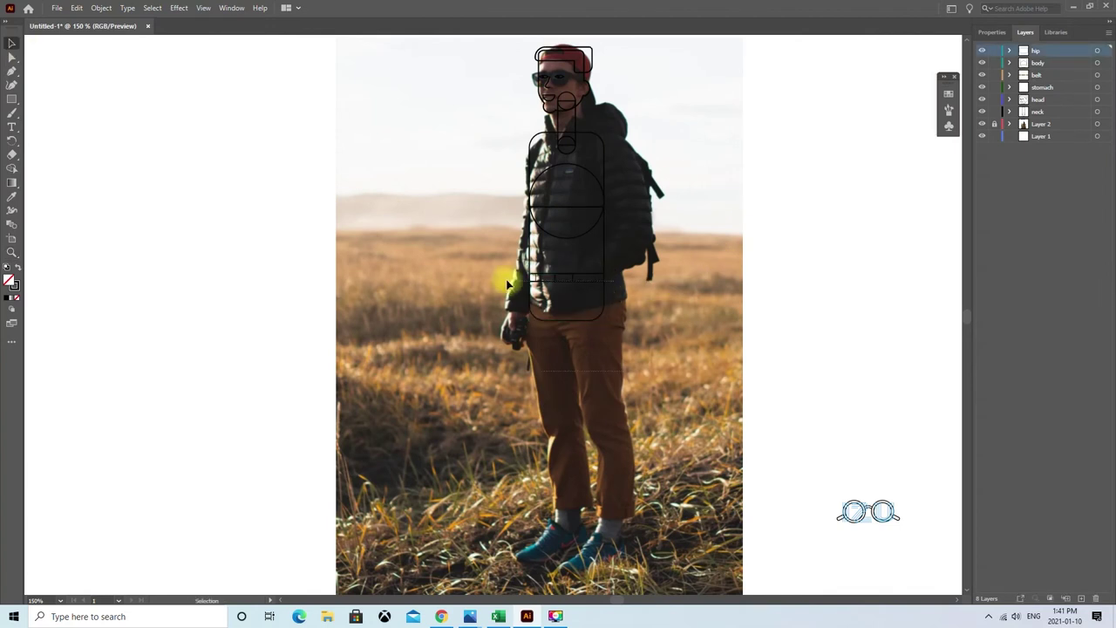
left_click(583, 279)
mouse_move(598, 314)
left_mouse_down()
mouse_move(598, 277)
mouse_move(603, 301)
mouse_move(791, 323)
left_mouse_up()
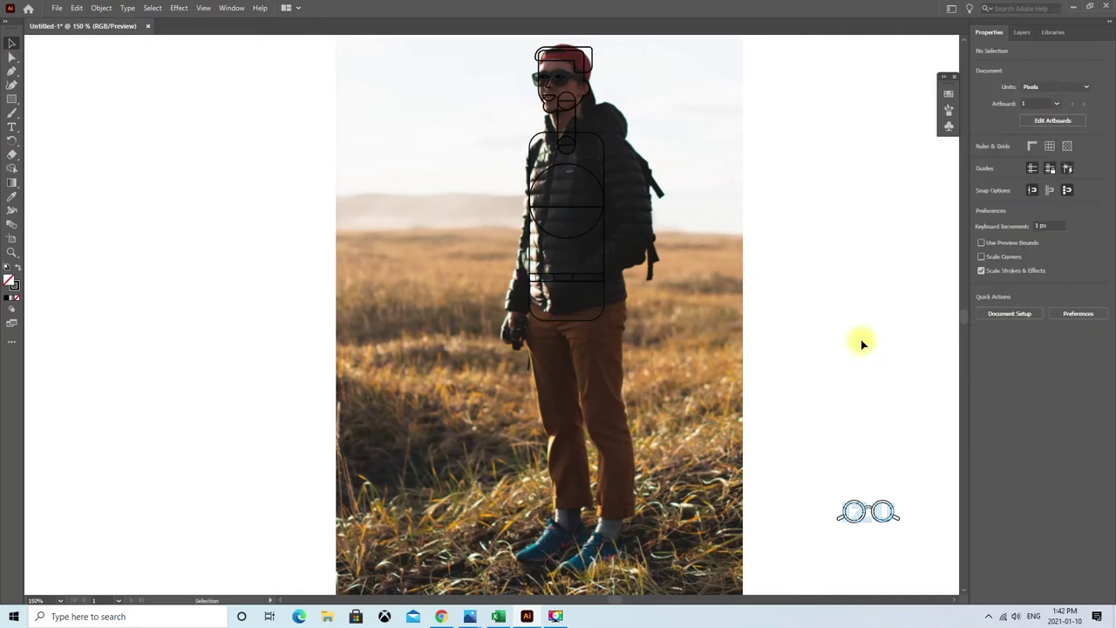
Add a new layer named 'arm'.
key("F7")
type("arm")
key("Return")
Draw a thin 22×119 px arm rectangle beside the torso and duplicate it for the lower arm.
mouse_move(508, 132)
left_mouse_down()
mouse_move(528, 250)
mouse_move(525, 235)
left_mouse_up()
left_click(1102, 55)
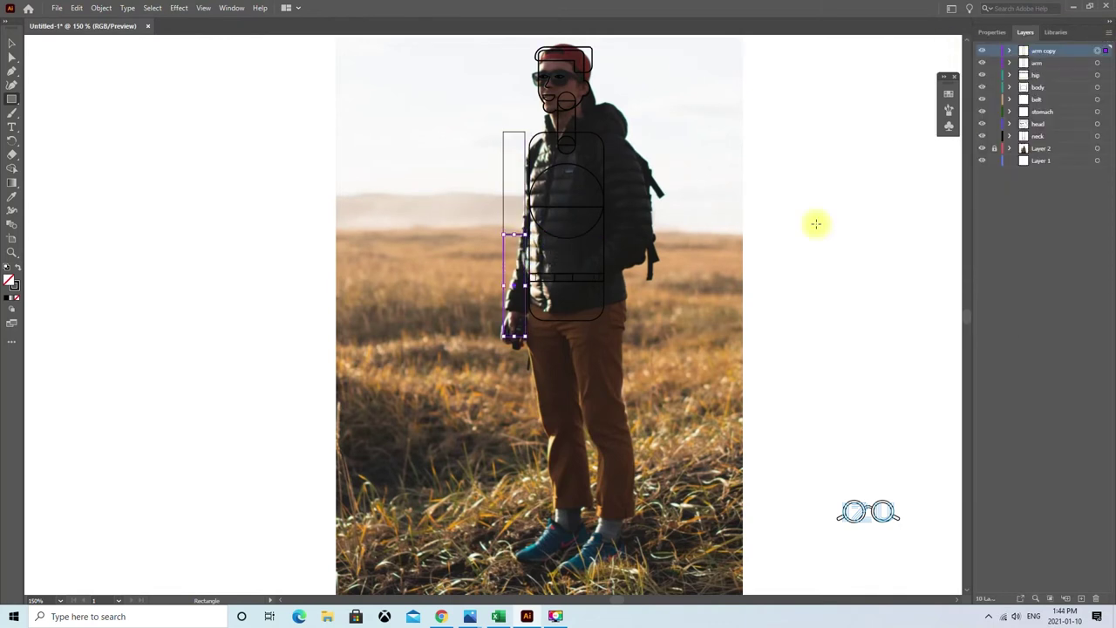
key("v")
left_click(120, 125)
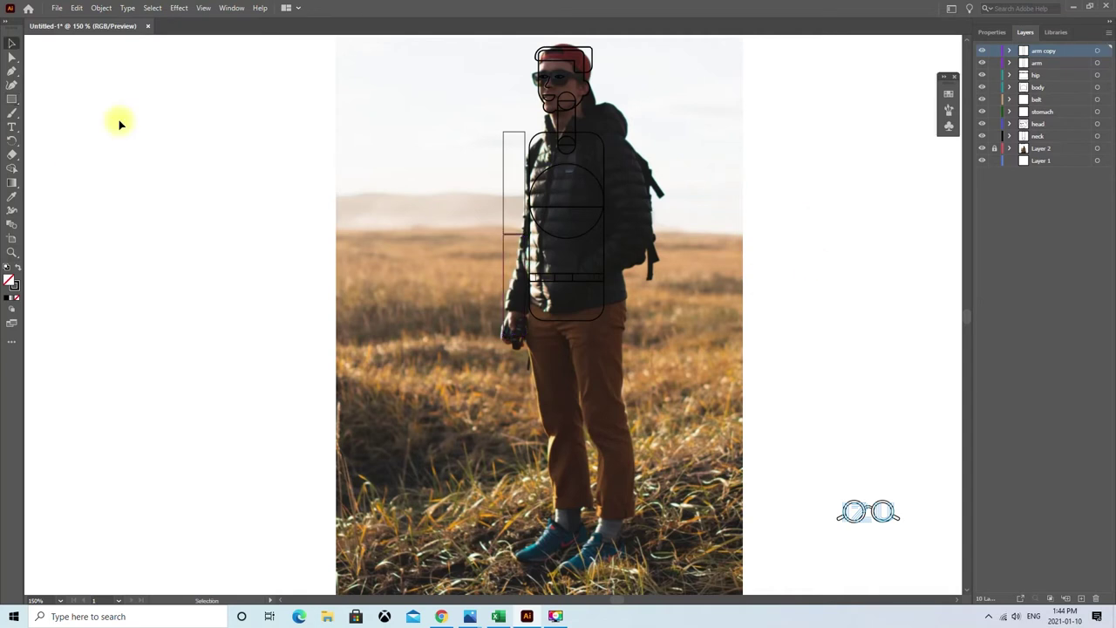
left_click(505, 149)
On a new layer, draw a small 21 px shoulder circle at the arm's top.
left_click(747, 172)
key("ctrl+alt+l")
key("Return")
key("l")
mouse_move(503, 130)
left_mouse_down()
mouse_move(527, 154)
mouse_move(513, 131)
left_mouse_up()
key("v")
left_click(552, 170)
left_click(1060, 84)
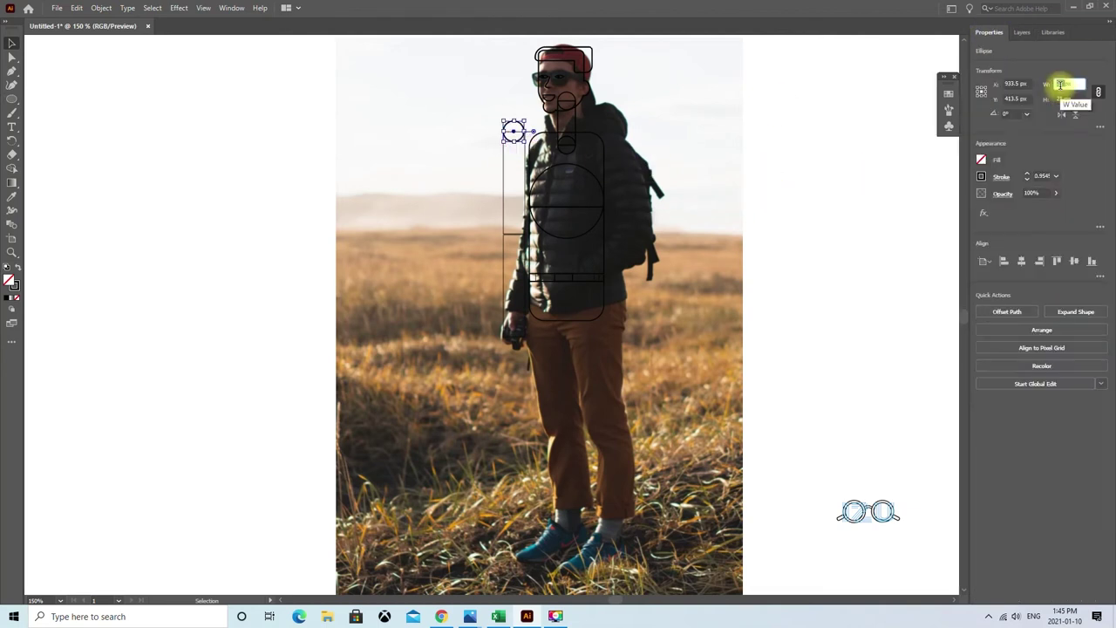
Align the shoulder circle's horizontal center with the upper arm rectangle.
left_click(564, 198)
left_click(526, 175)
left_click(822, 198)
left_click(513, 129)
left_click(856, 229)
left_click(506, 189)
left_click(1022, 264)
left_click(840, 242)
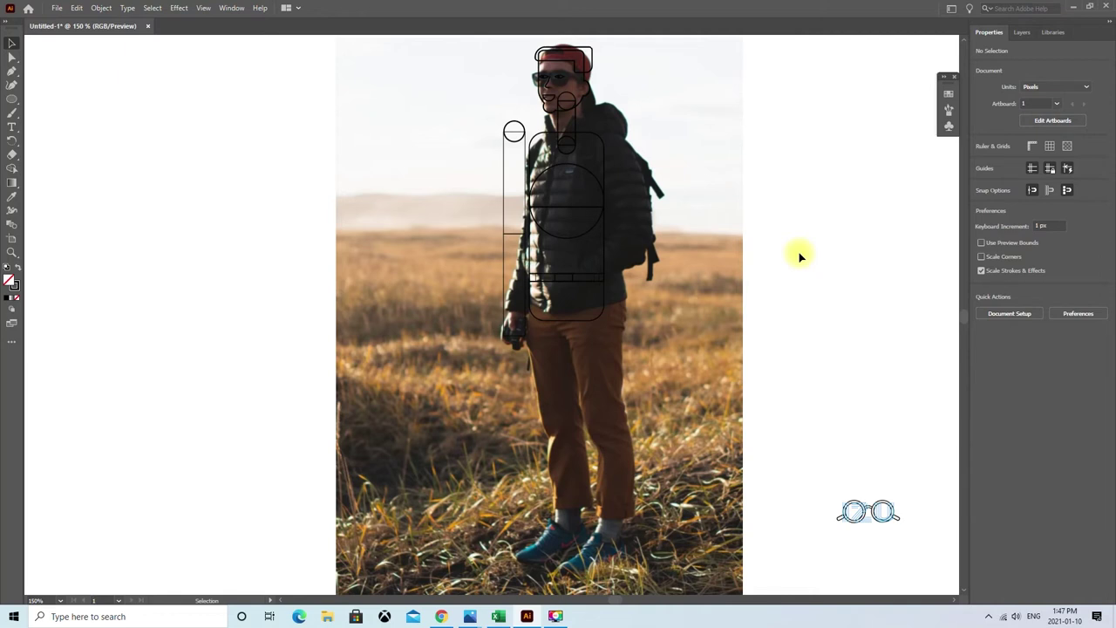
left_click(575, 127)
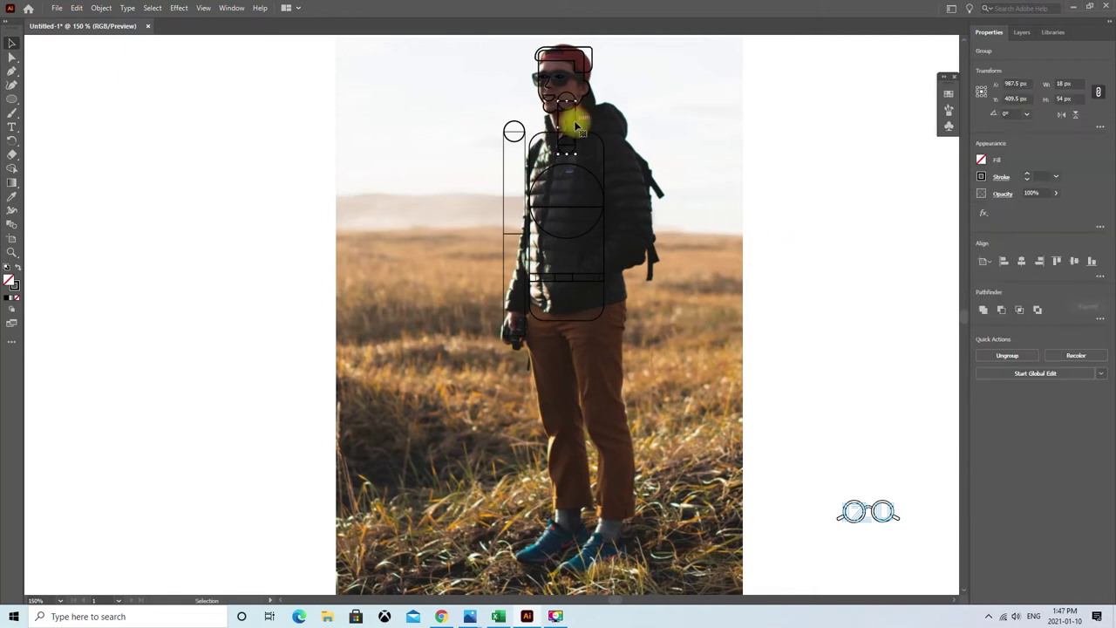
Nudge the neck shapes down into place.
left_click(646, 126)
left_click_drag(567, 130, 568, 149)
left_click(782, 155)
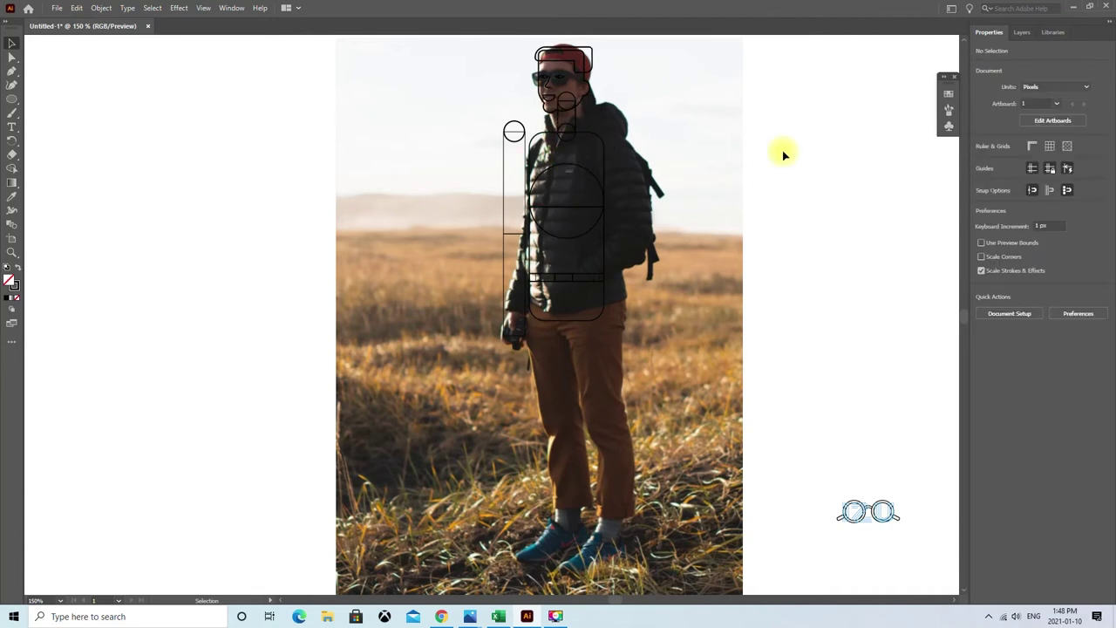
left_click(568, 130)
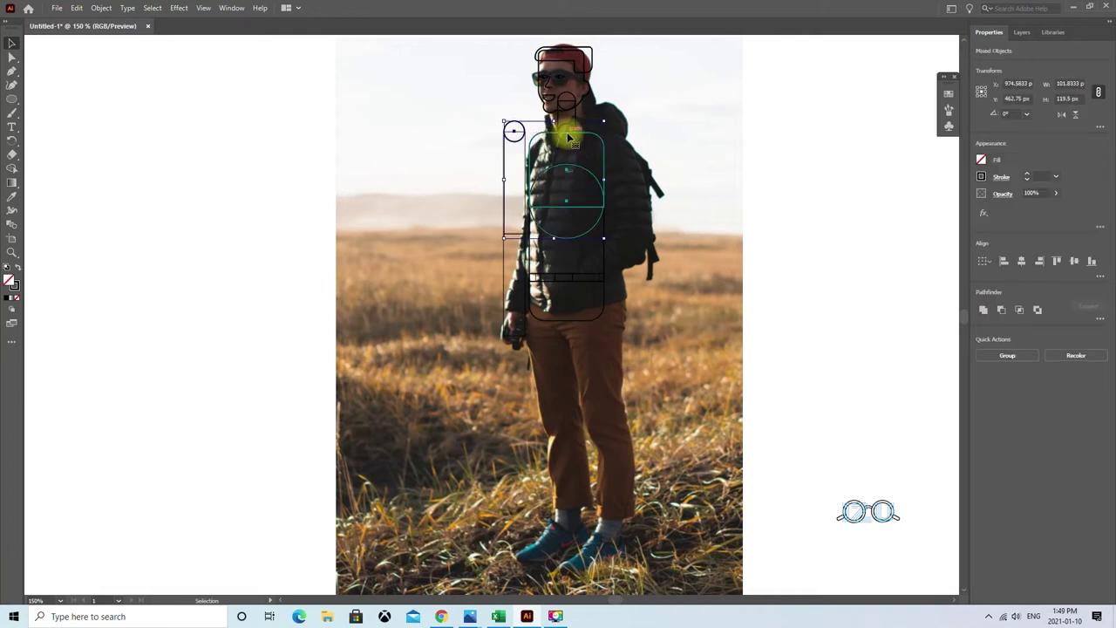
left_click(757, 150)
Ungroup the arm into separate shapes.
left_click(506, 205)
left_click(984, 355)
left_click(524, 155)
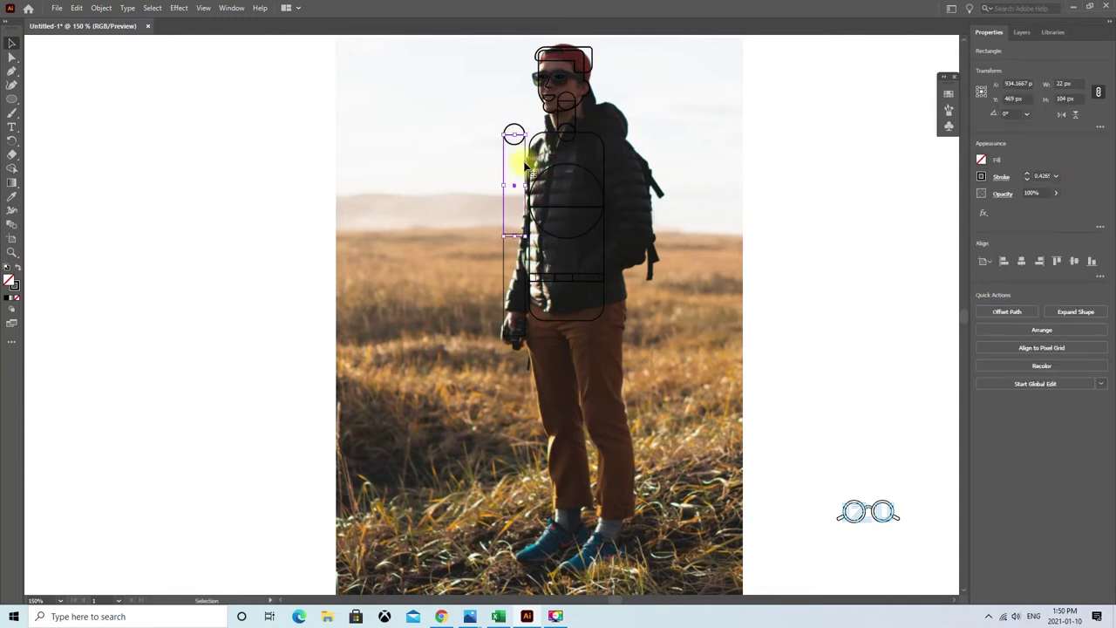
left_click(508, 220)
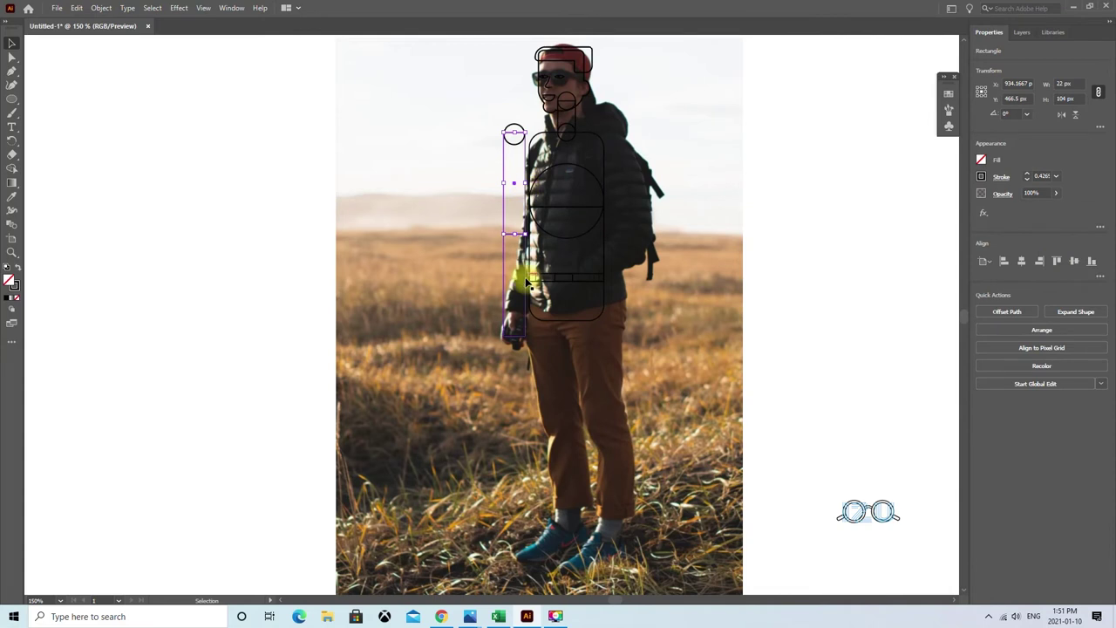
left_click(857, 242)
Select the shoulder circle together with the upper arm rectangle.
left_click(601, 155)
left_click(523, 182)
left_click(516, 130)
left_click(511, 154)
left_click(590, 174)
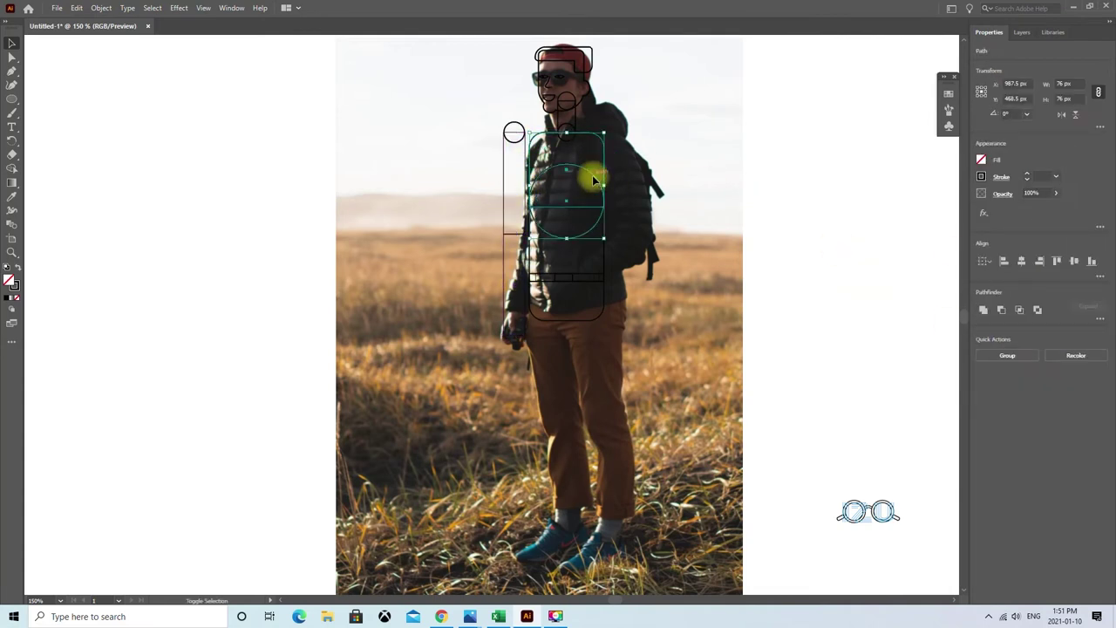
left_click(859, 282)
left_click(514, 140)
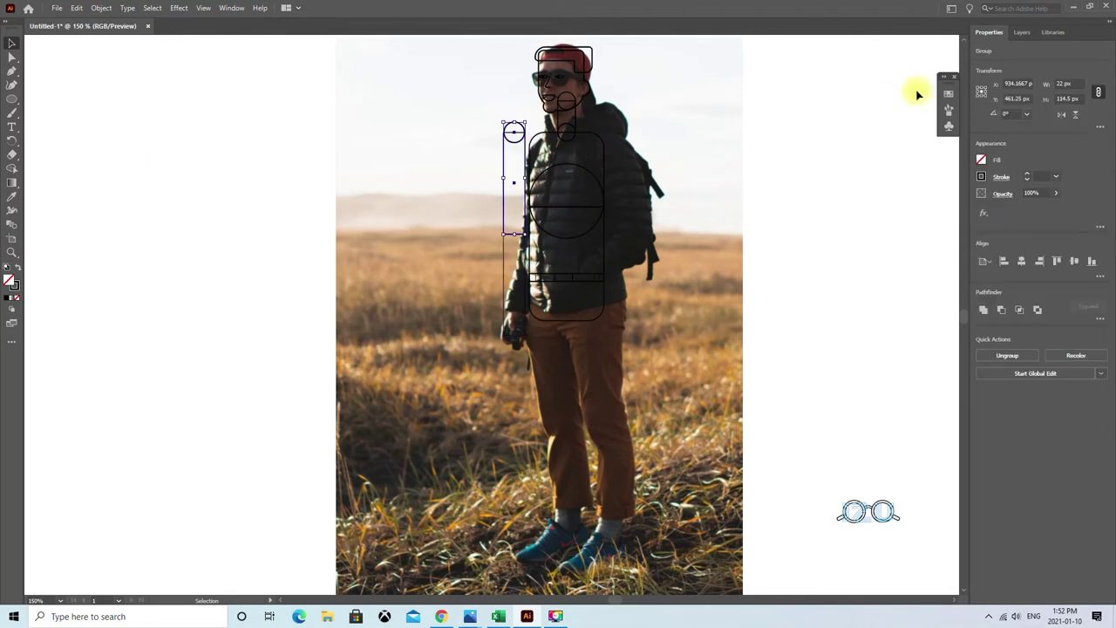
left_click(1026, 32)
Draw a 20 px elbow circle and center it on the arm.
key("l")
left_click_drag(506, 222, 520, 237)
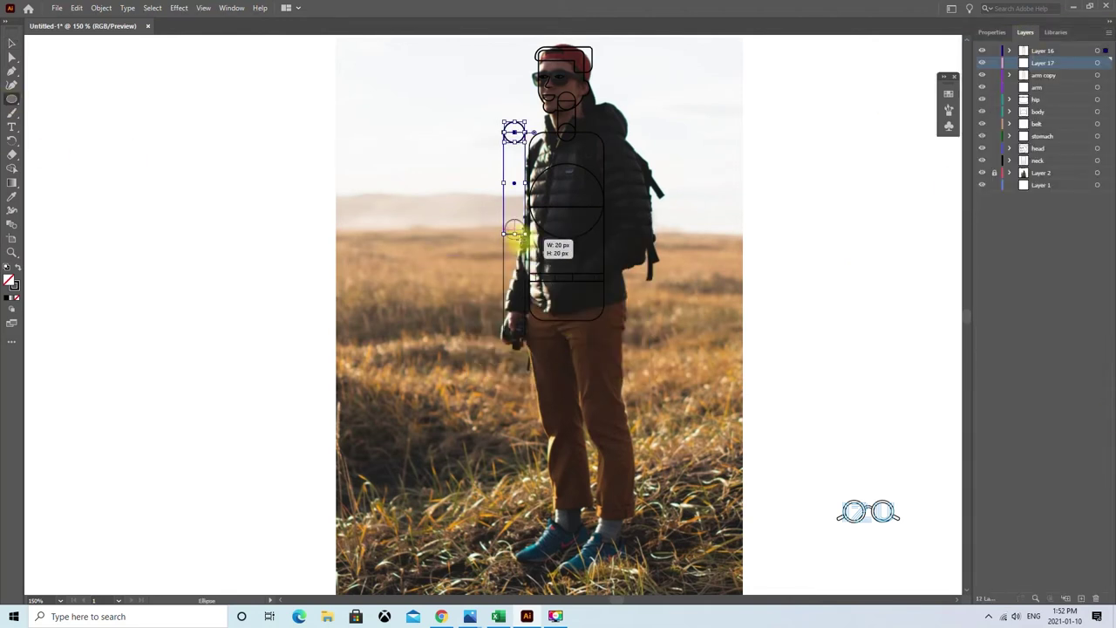
left_click(989, 32)
key("v")
left_click(571, 197)
left_click(515, 224, "shift")
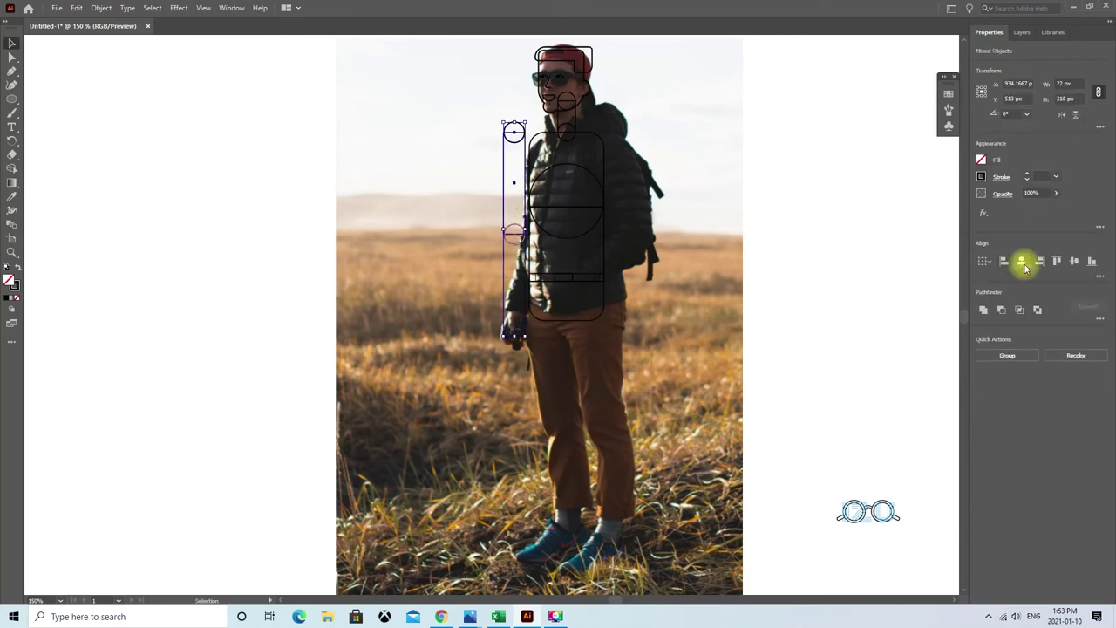
left_click(837, 253)
Zoom to 200% on the arm and select it.
key("z")
left_click(497, 243)
left_click(1025, 32)
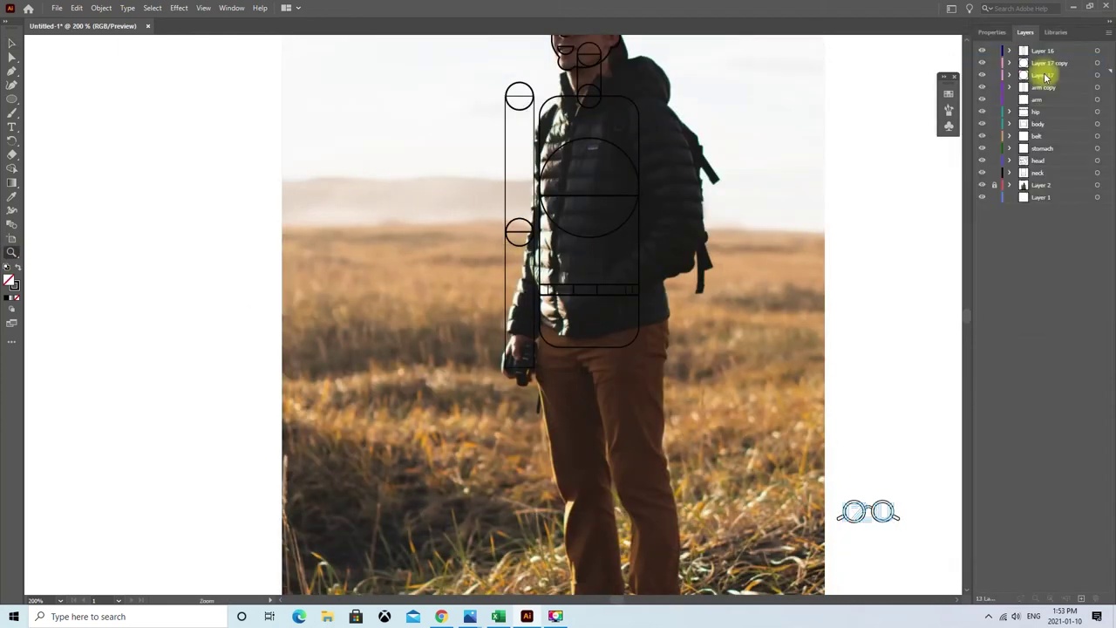
left_click(1044, 100)
key("v")
left_click(508, 242)
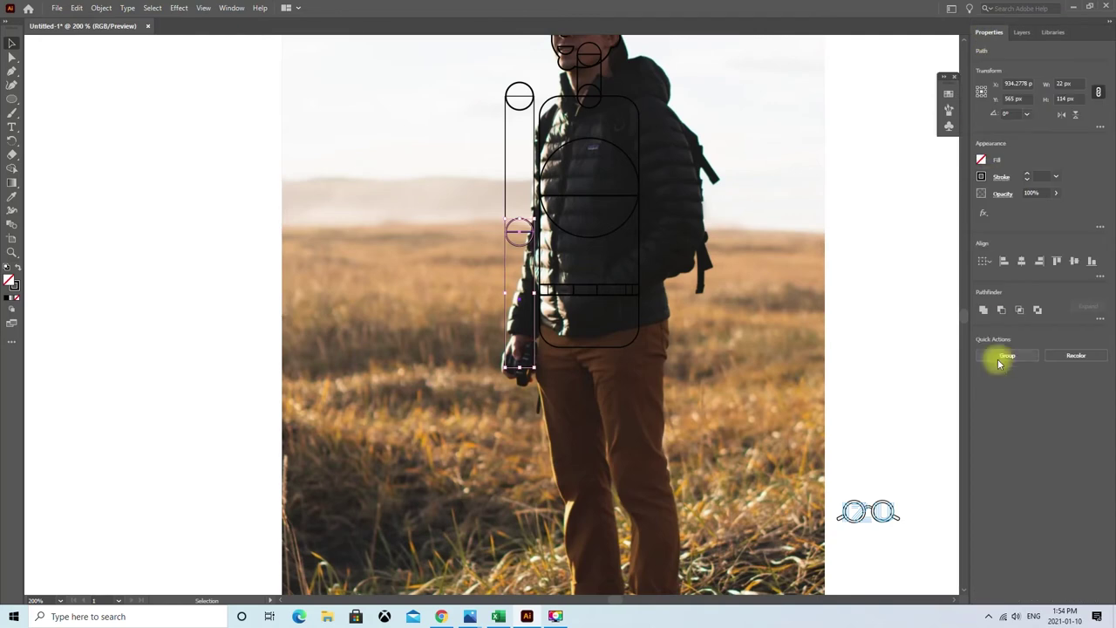
Delete the arm copy layer and add a new layer.
left_click(1025, 32)
left_click(1108, 34)
left_click(1095, 75)
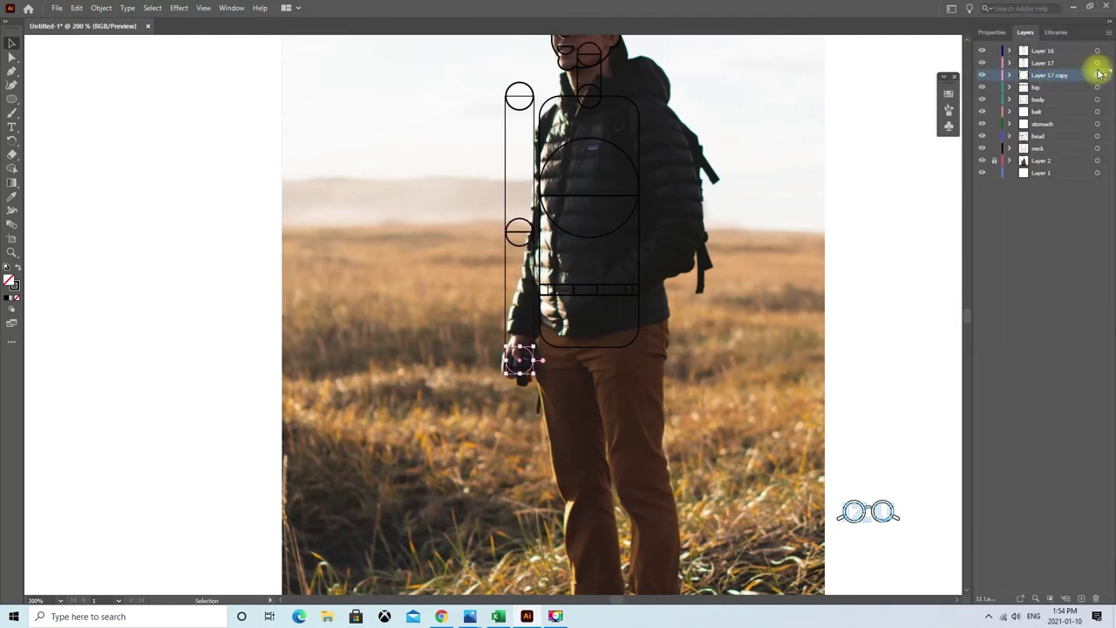
scroll(860, 247, "right", 3)
left_click(1109, 33)
left_click(1046, 45)
left_click(552, 357)
Draw a thin hand rectangle and name the arm layers 'upper arm' and palm.
key("m")
left_click_drag(404, 360, 439, 368)
key("v")
scroll(817, 351, "up", 1)
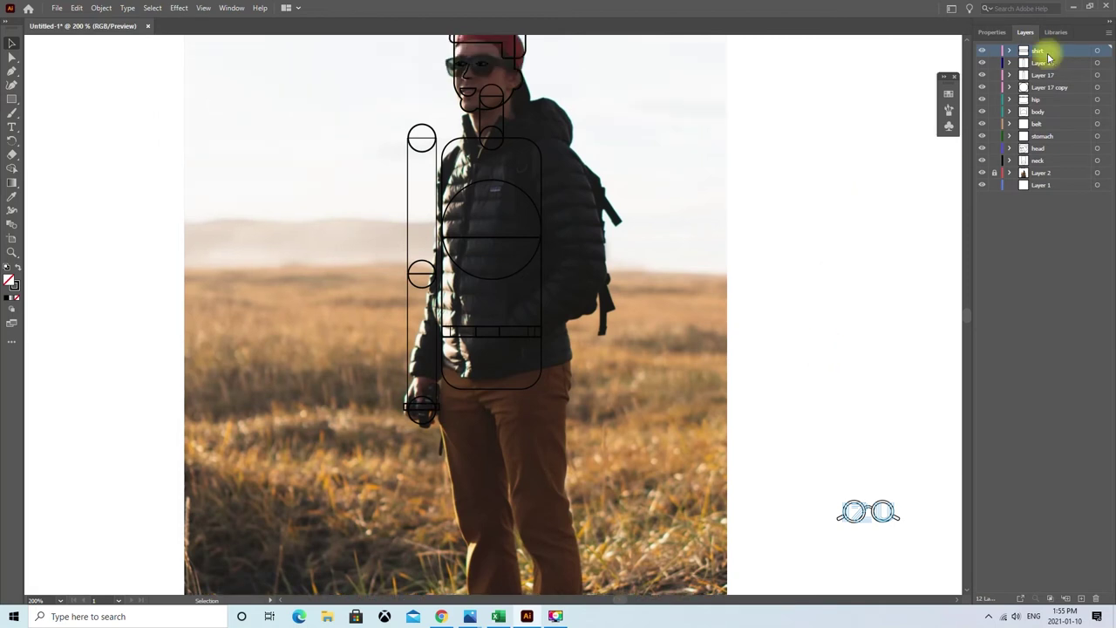
type("upper arm")
double_click(1060, 75)
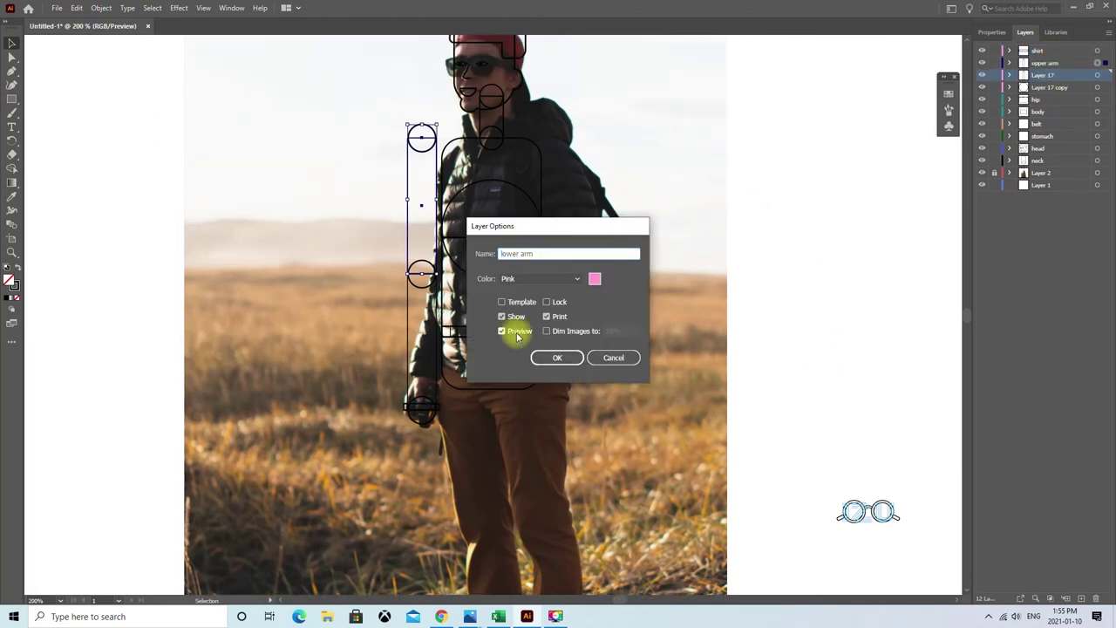
key("Return")
double_click(1043, 86)
key("Return")
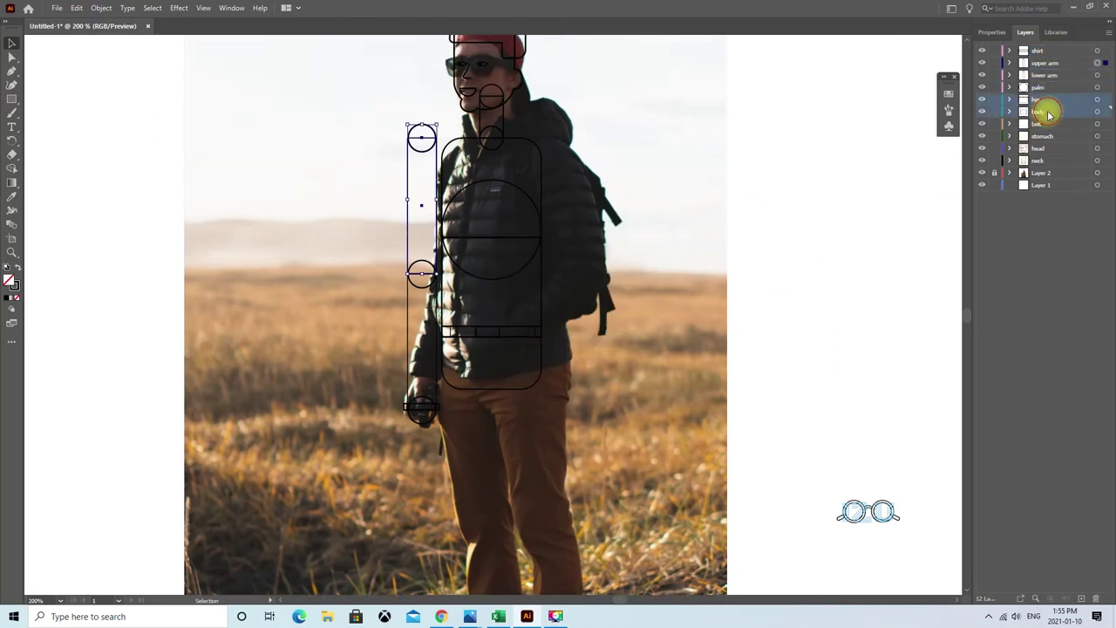
Merge the torso layers into one layer named 'body'.
left_click(1052, 135, "shift")
right_click(1066, 115)
left_click(1022, 164)
double_click(1043, 98)
Merge the arm layers and name the result 'right hand'.
left_click(1044, 86)
left_click(1038, 49, "shift")
right_click(1038, 50)
left_click(994, 168)
double_click(1043, 49)
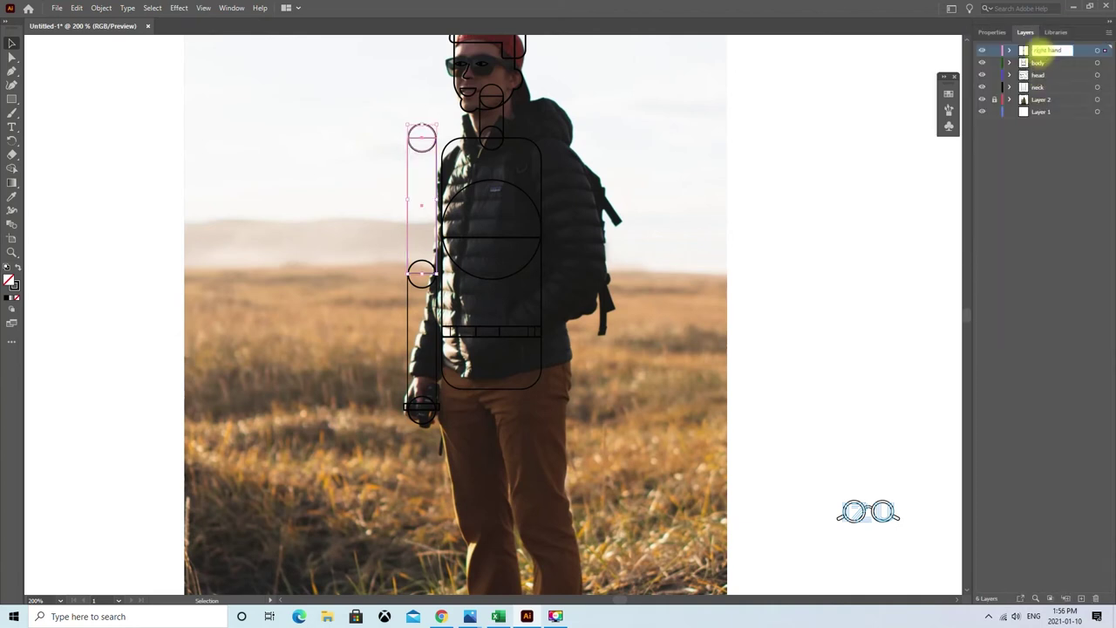
key("Return")
Duplicate the arm as 'left hand' on the torso's other side.
left_click(1098, 50)
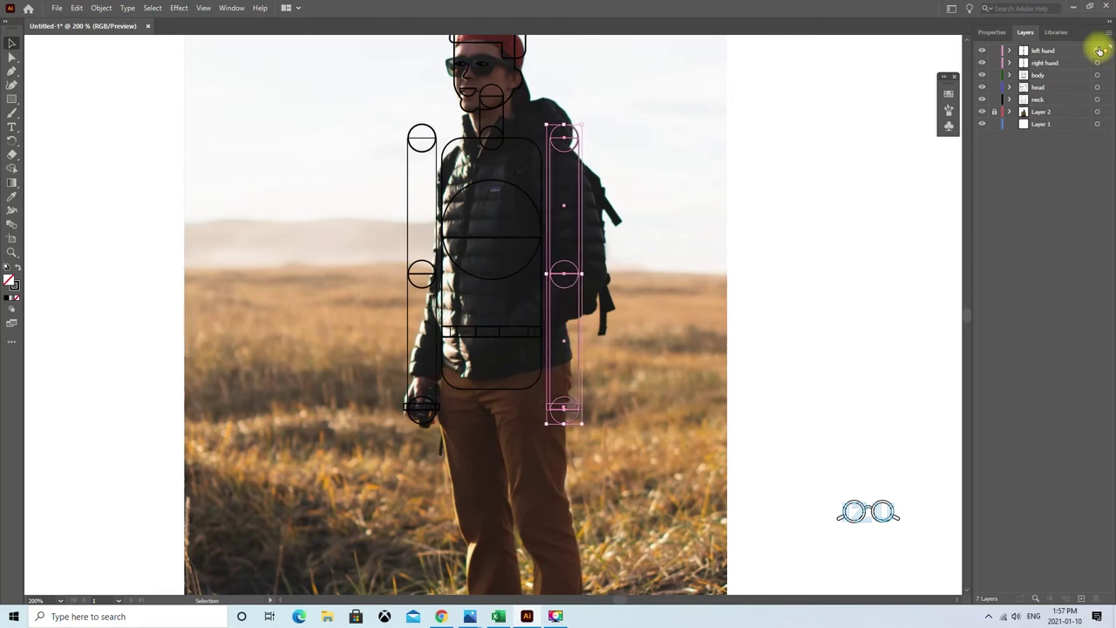
scroll(797, 294, "up", 1)
left_click(797, 293)
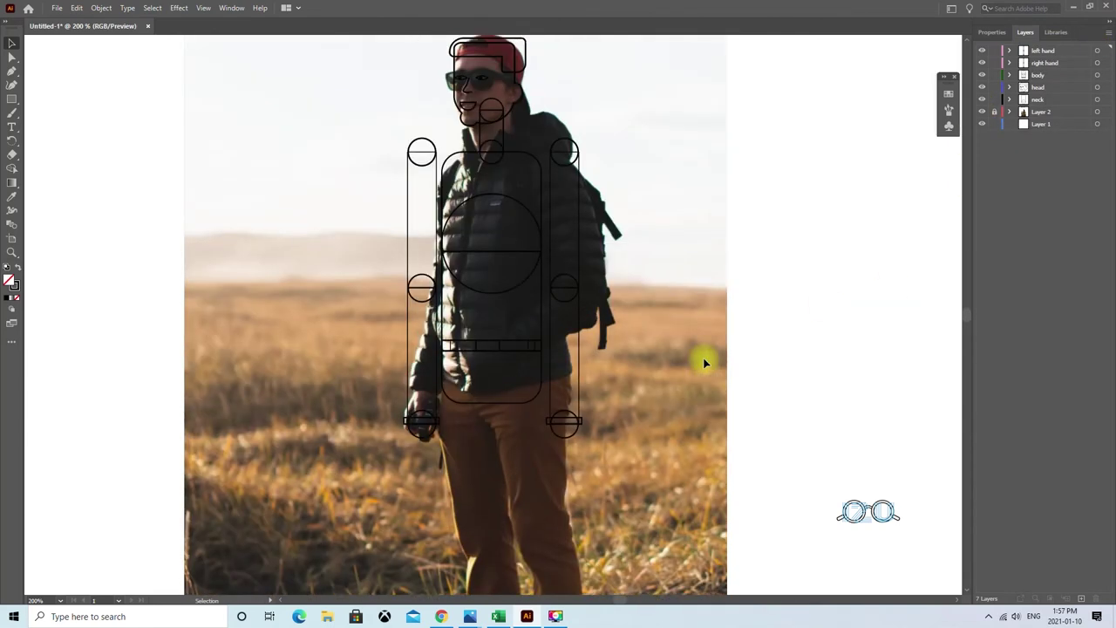
scroll(705, 362, "down", 4)
Create a new layer named 'left leg'.
key("ctrl+alt+l")
type("left leg")
left_click(554, 360)
Draw a narrow thigh rectangle and a knee circle on a new layer.
key("m")
left_click_drag(497, 208, 547, 360)
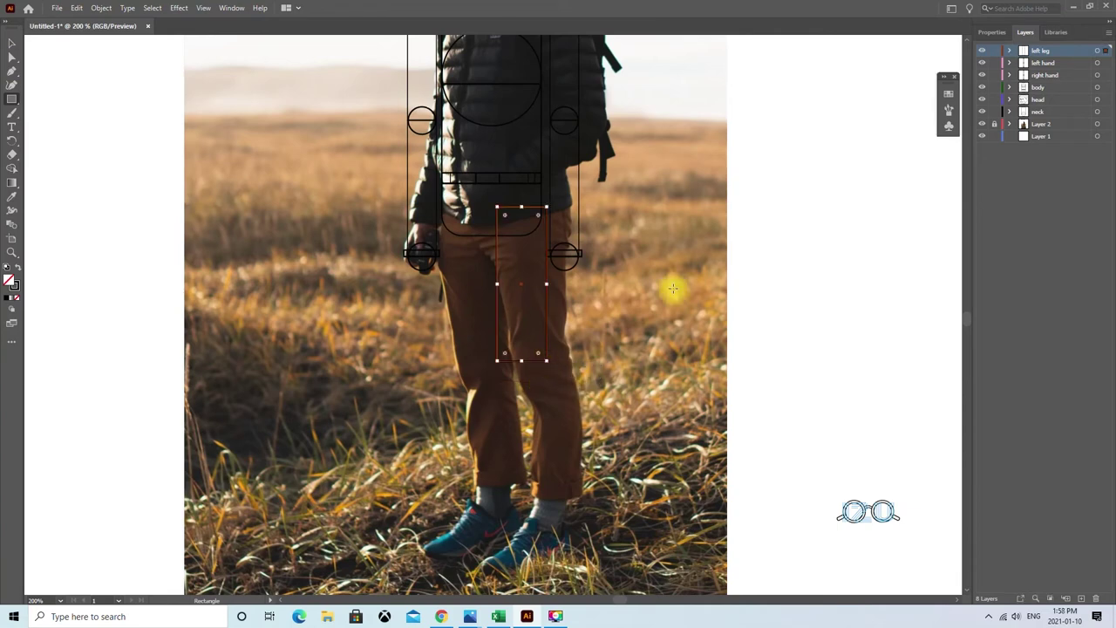
left_click_drag(547, 284, 537, 285)
key("ctrl+l")
key("l")
left_click_drag(512, 338, 538, 359)
key("v")
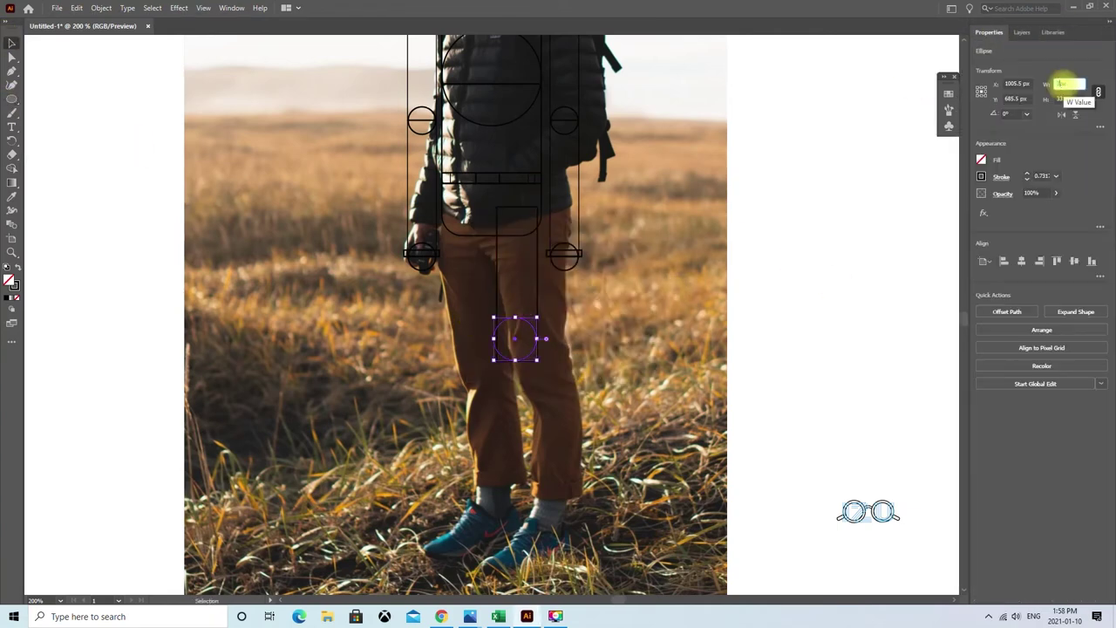
Duplicate the knee circle's layer and move the copy up to the hip.
left_click(1023, 33)
left_click(1106, 32)
left_click(1022, 65)
key("shift+Up")
key("shift+Up")
key("shift+Up")
key("shift+Up")
key("shift+Up")
key("shift+Up")
left_click(839, 192)
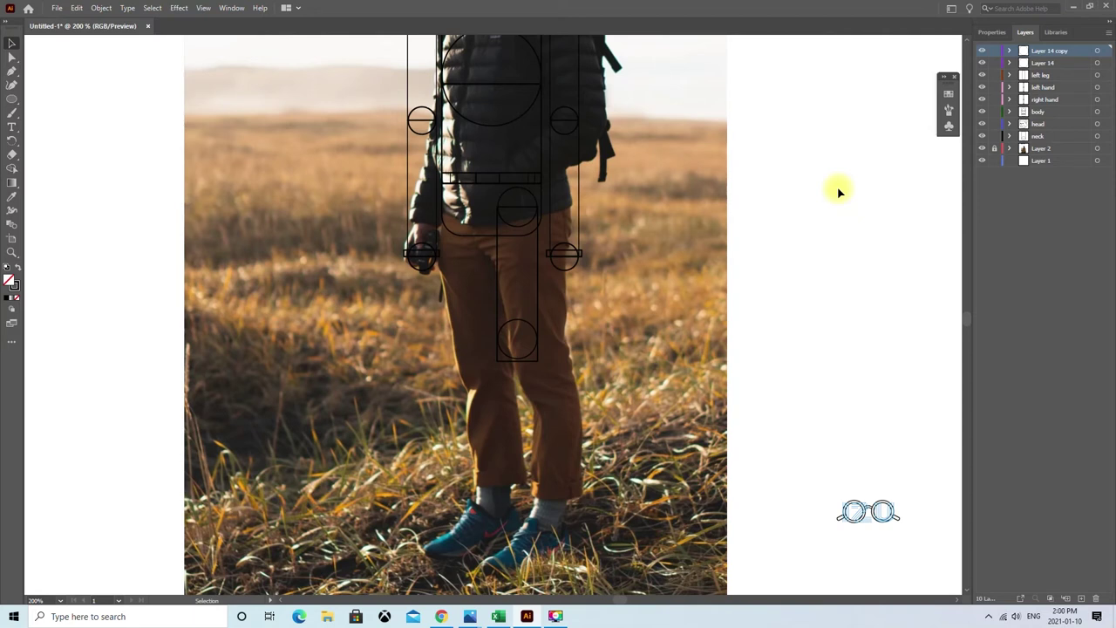
Alt-drag a copy of the leg downward to form the shin reaching the ankle.
left_click(521, 240)
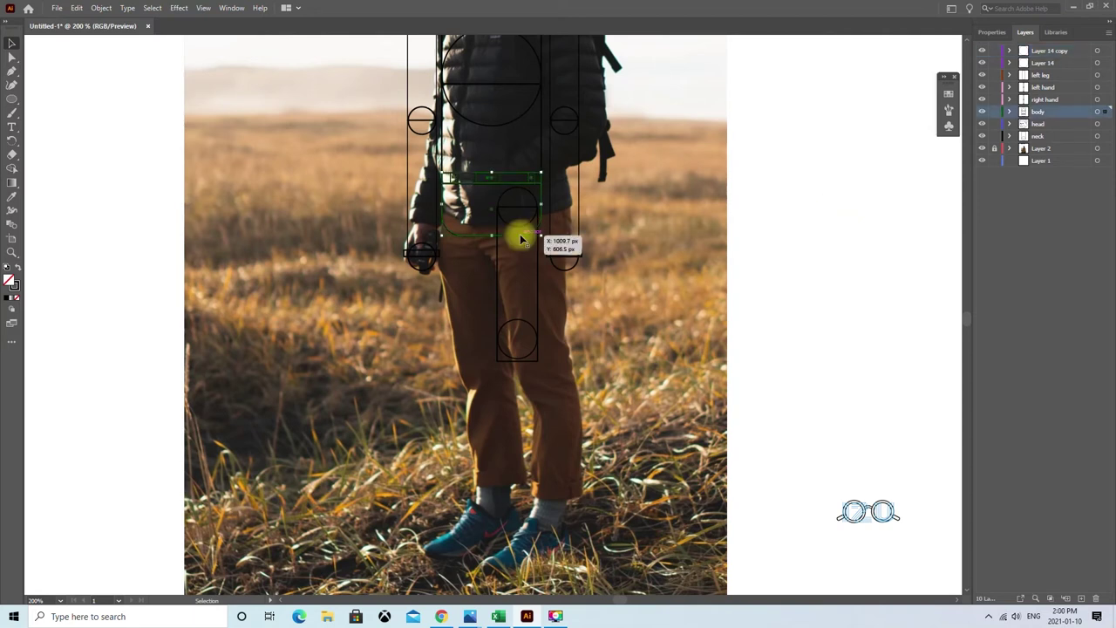
left_click(523, 353)
left_click_drag(1047, 75, 1022, 69)
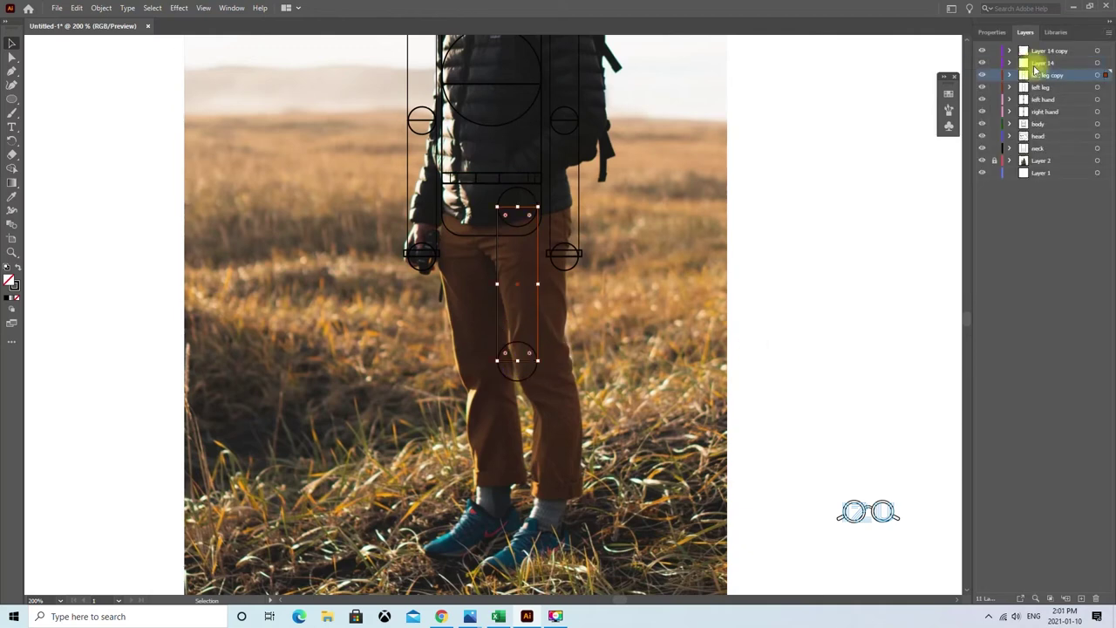
left_click(890, 274)
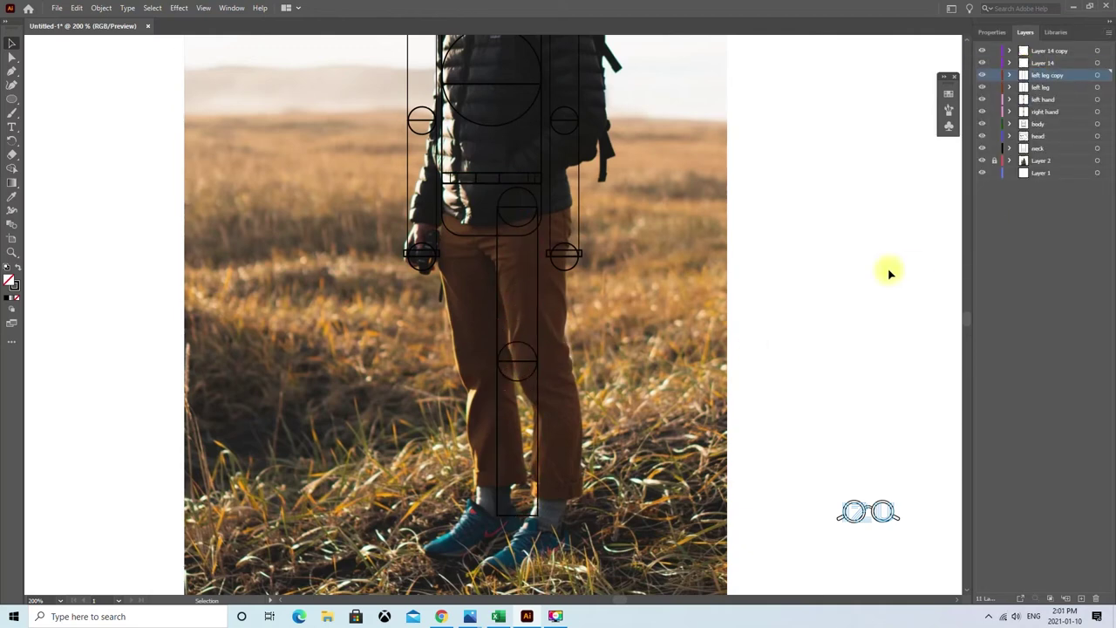
scroll(837, 288, "down", 2)
scroll(838, 288, "left", 2)
scroll(750, 346, "up", 2)
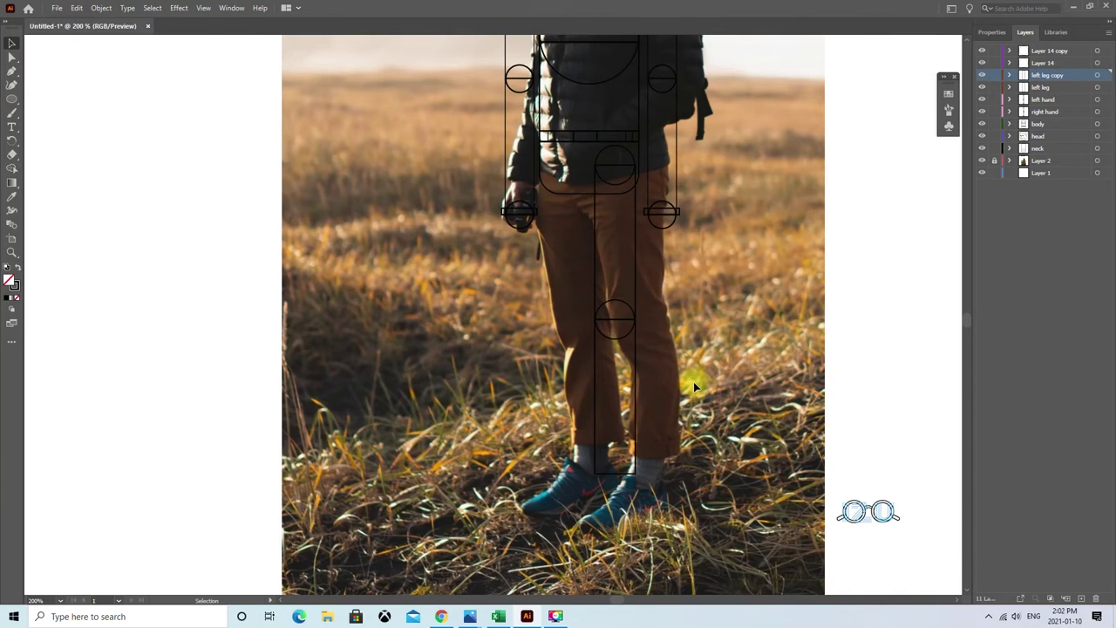
Select the upper and lower left leg parts in the Layers panel.
scroll(693, 381, "down", 3)
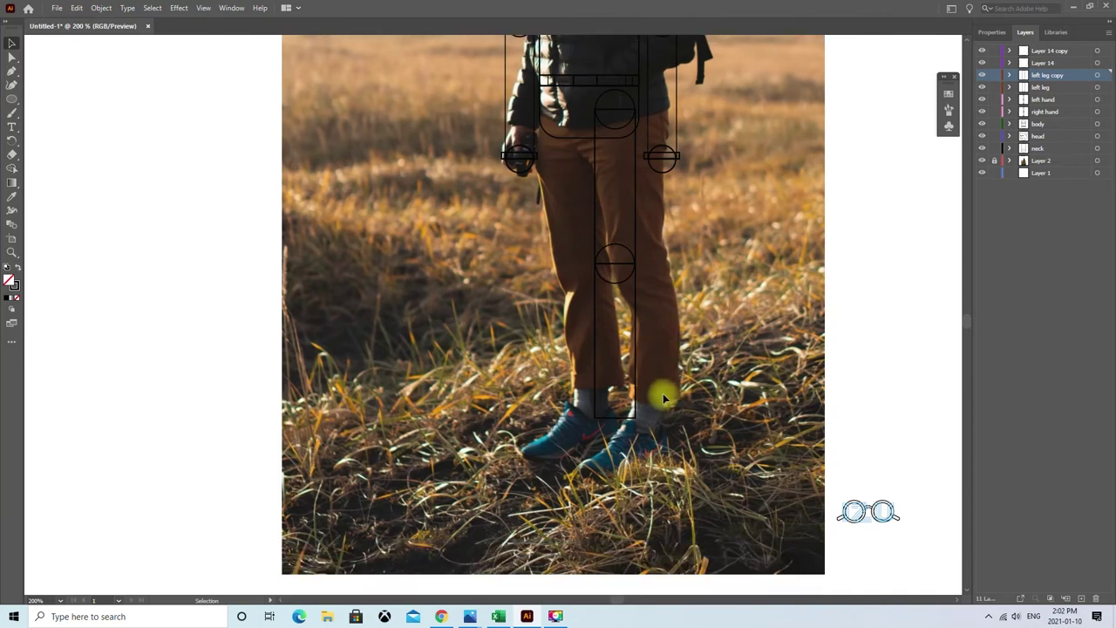
left_click(634, 194)
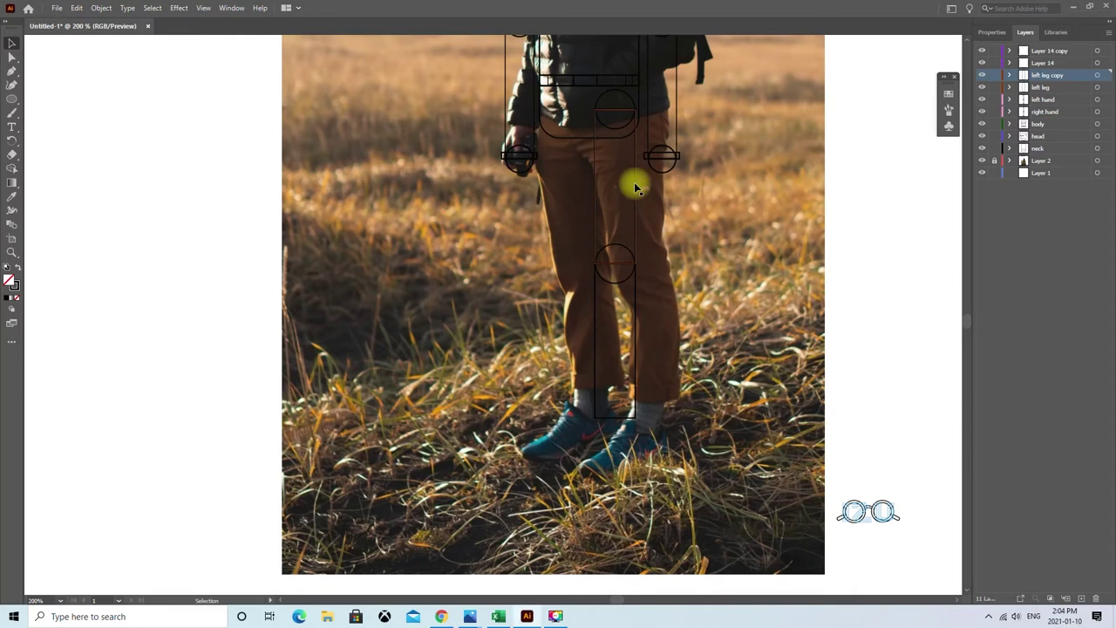
left_click(1021, 32)
left_click(653, 307)
right_click(1046, 75)
left_click(1043, 66)
Combine the Layer 14 copy leg pieces into one shape and select the ankle rectangle.
left_click(1041, 52)
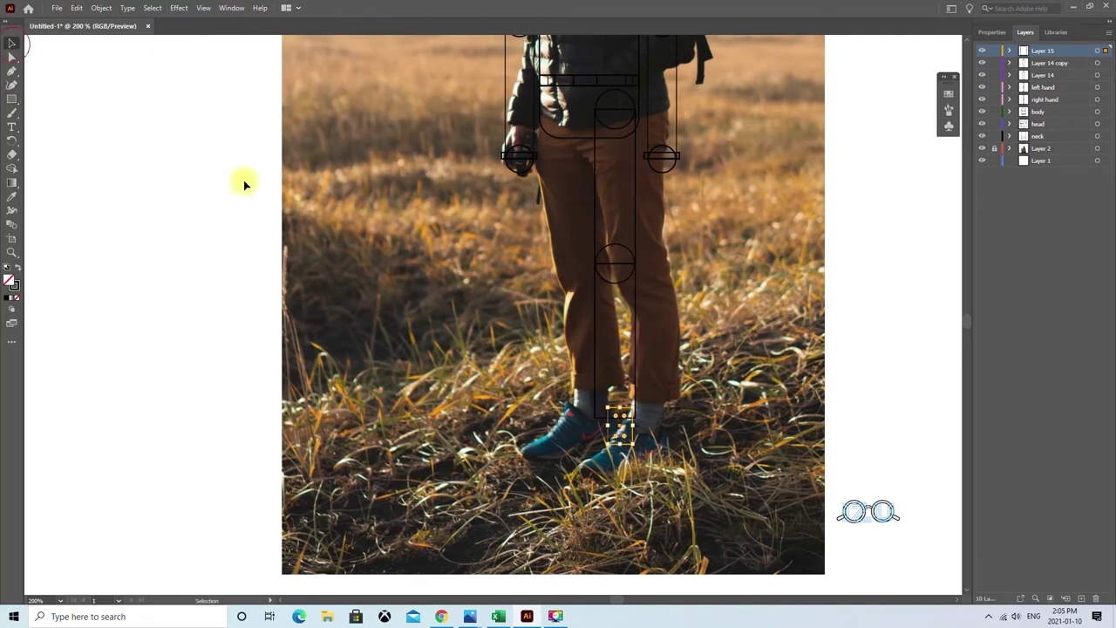
left_click(1097, 51)
left_click(989, 31)
left_click(1003, 310)
left_click(616, 428)
scroll(936, 284, "down", 1)
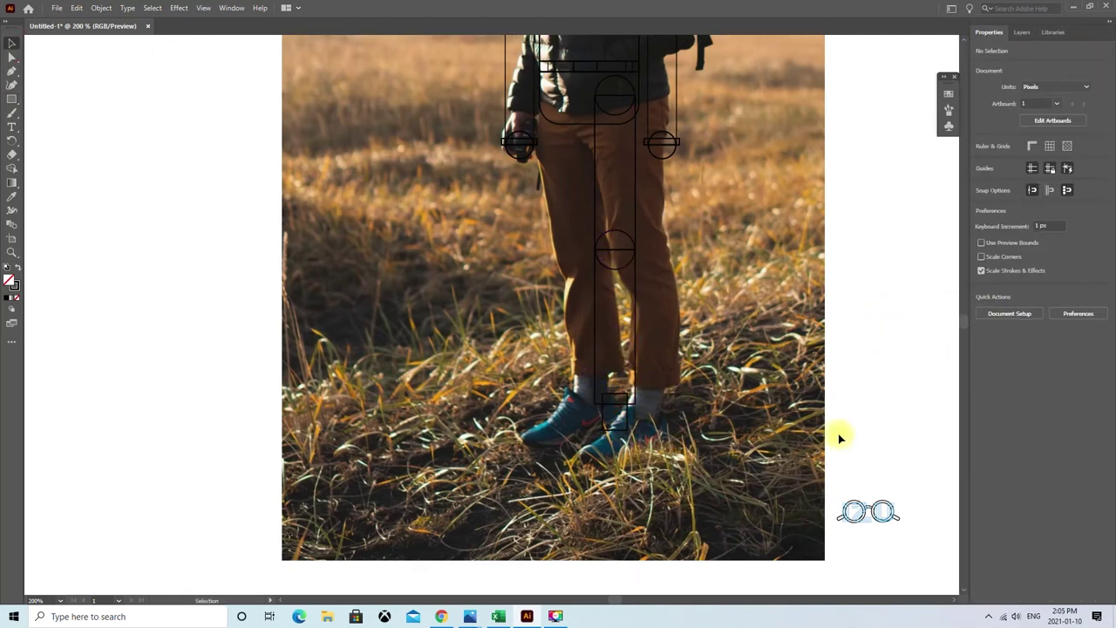
Rename the top layer to 'trouser'.
left_click(1026, 31)
double_click(1064, 51)
type("trouser")
key("Return")
left_click(11, 99)
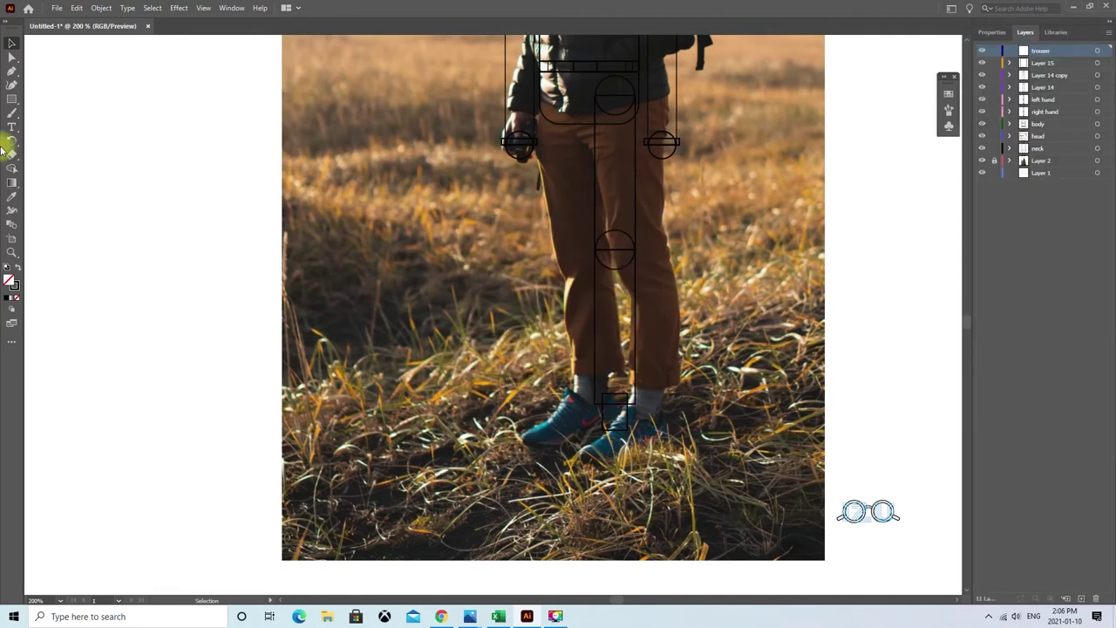
Draw a small rectangle bar at the ankle.
left_click_drag(590, 398, 641, 406)
key("v")
scroll(729, 411, "down", 2)
left_click_drag(11, 98, 61, 110)
Add a new layer with an ellipse for the shoe circle, nudged slightly down.
left_click(1110, 32)
left_click(1022, 37)
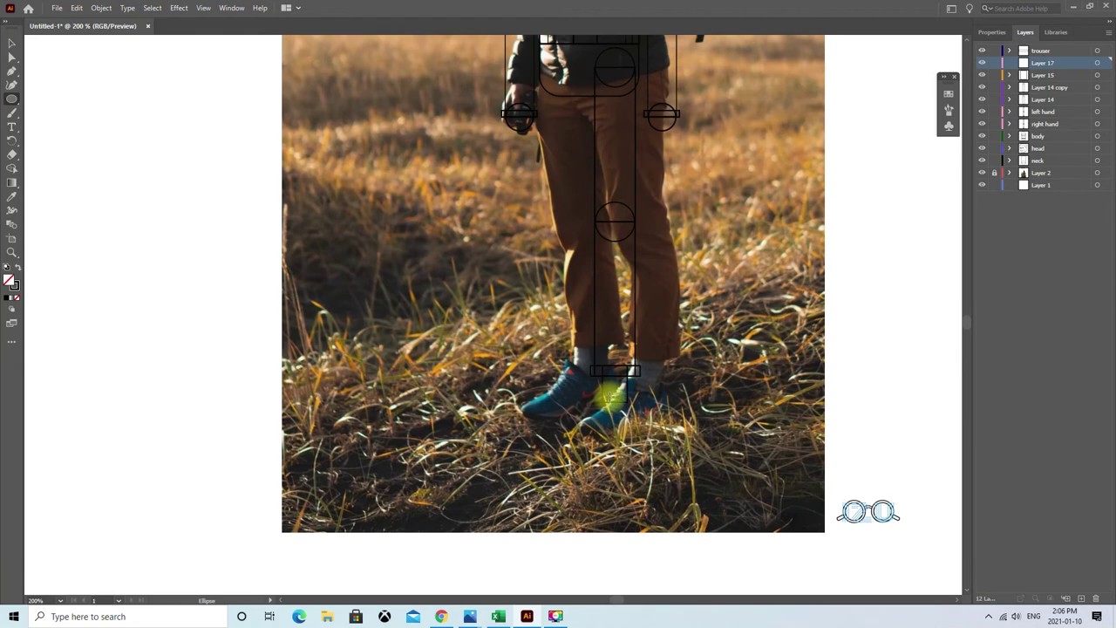
left_click(988, 32)
key("v")
left_click_drag(619, 413, 620, 421)
left_click(679, 418)
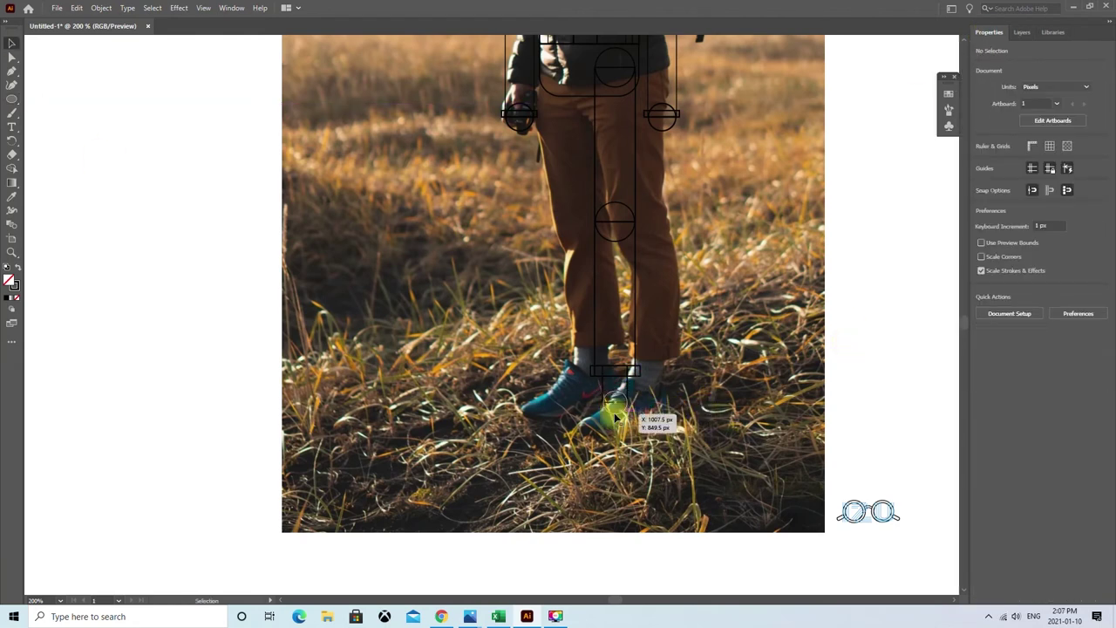
Nudge the shoe circle slightly back up into position.
left_click(617, 408)
left_click_drag(612, 411, 612, 404)
left_click(692, 408)
left_click(616, 398)
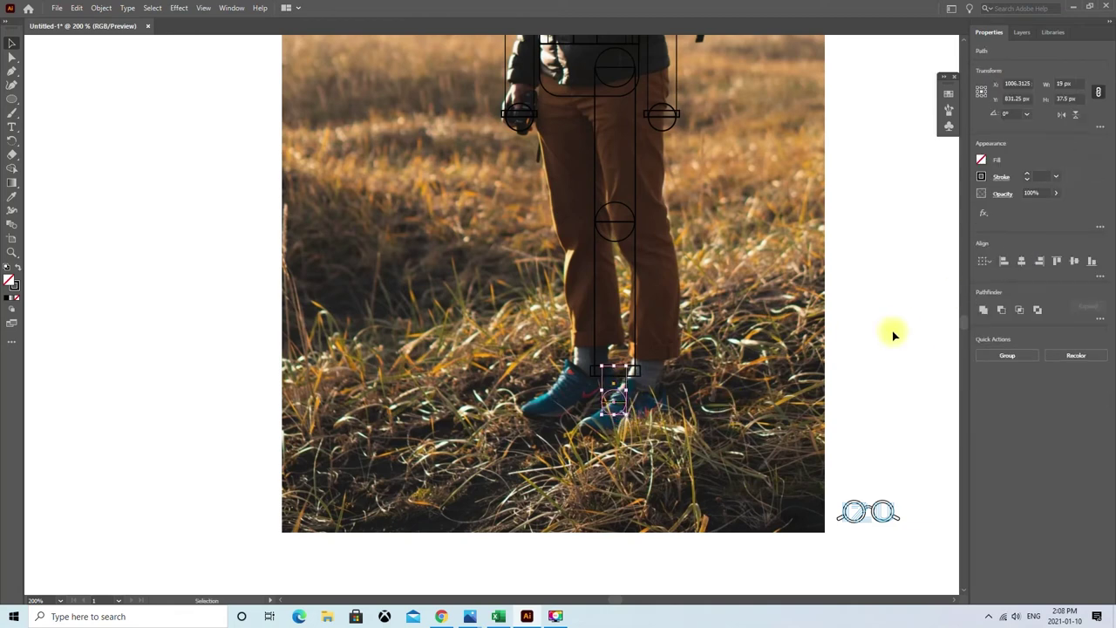
left_click(892, 331)
scroll(892, 331, "down", 1)
On a new layer, draw a rectangle at the shoe and adjust its left corner.
left_click(1022, 32)
key("m")
left_click_drag(565, 365, 625, 377)
key("a")
left_click(685, 388)
left_click_drag(567, 365, 568, 367)
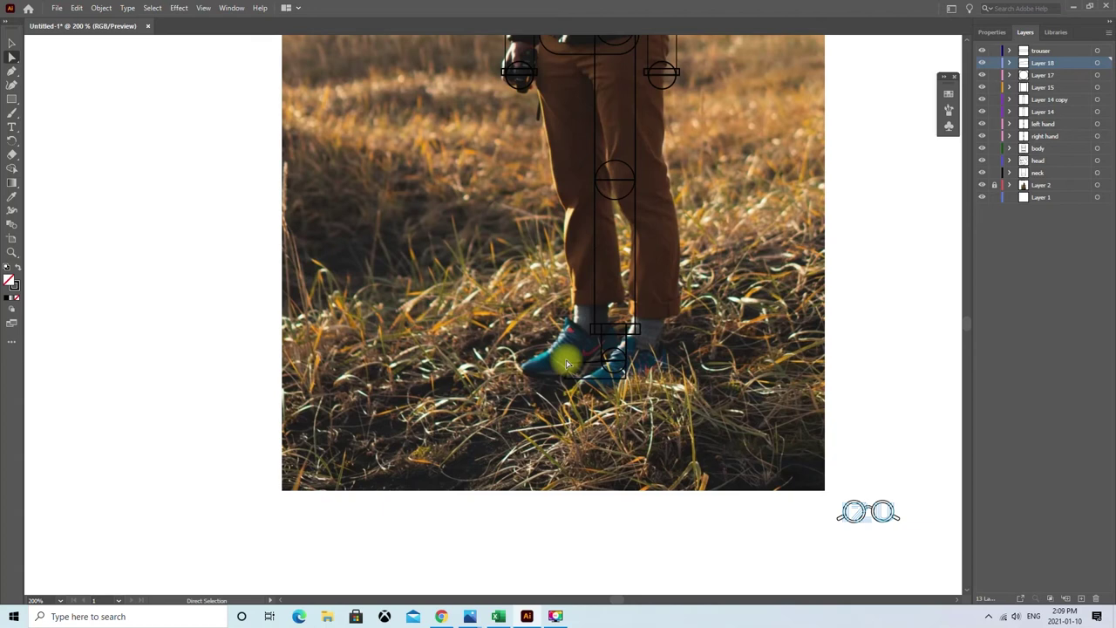
Draw a toe rectangle over the shoe on a new layer named 'toe'.
left_click(12, 99)
left_click_drag(570, 361, 630, 379)
key("v")
key("ctrl+alt+l")
type("toe")
left_click(558, 359)
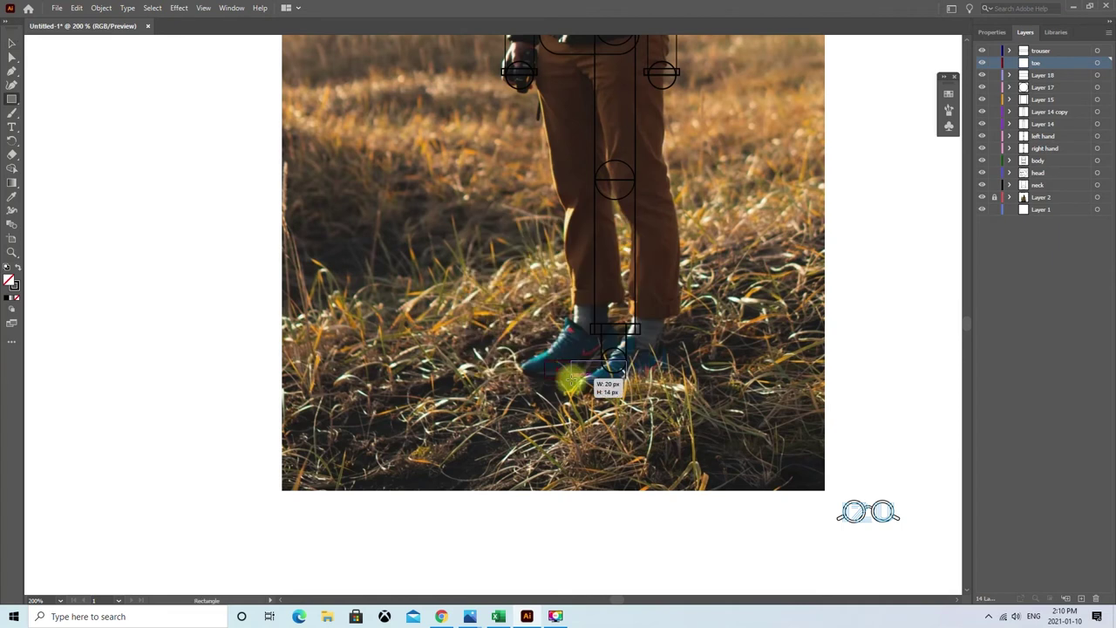
Curve the toe rectangle's left side into a rounded toe with Direct Selection.
key("a")
mouse_move(570, 369)
left_mouse_down()
mouse_move(549, 371)
mouse_move(554, 384)
left_mouse_up()
key("v")
left_click(703, 413)
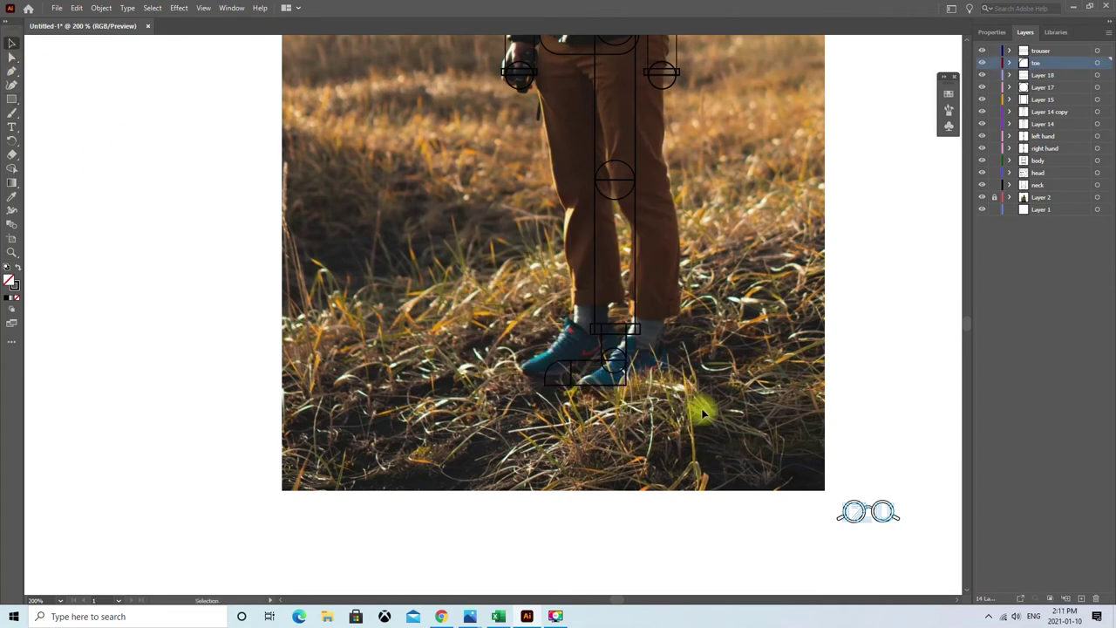
left_click(1049, 77)
key("ctrl+l")
Draw a small circle at the toe and zoom in on the shoe.
key("l")
left_click_drag(566, 366, 578, 381)
key("ctrl+plus")
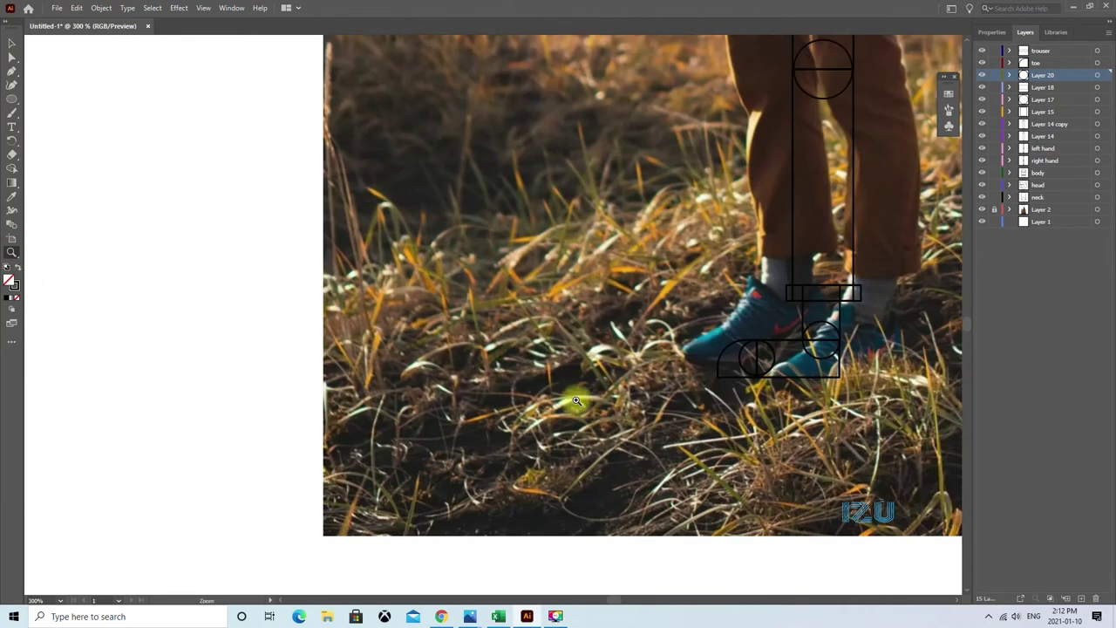
key("v")
Unite the shoe sole shapes into a single shape with Pathfinder.
left_click(787, 358)
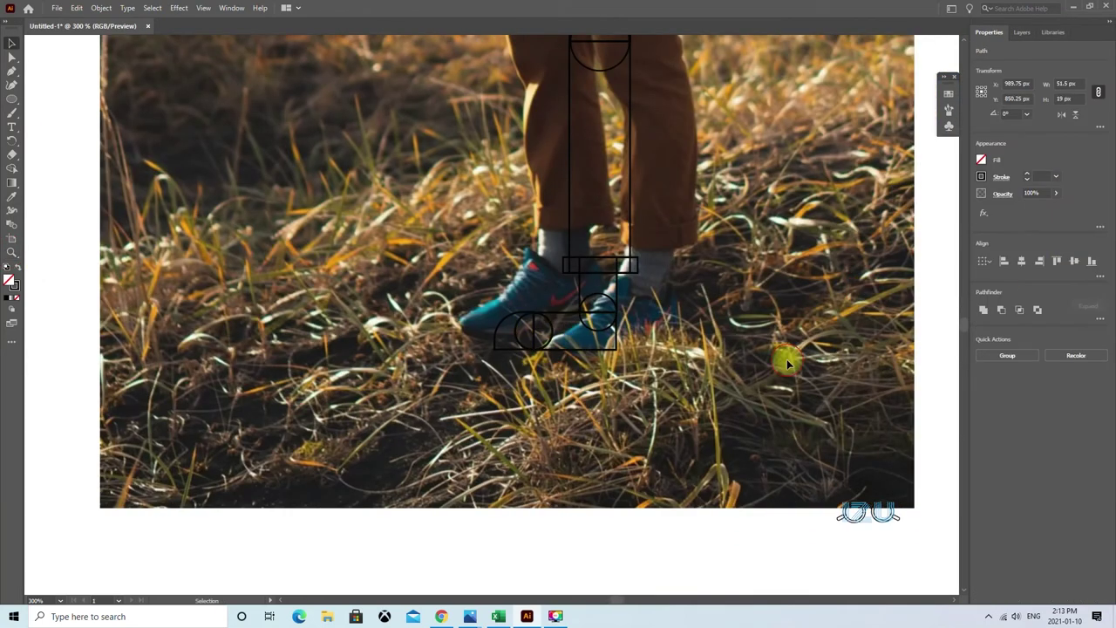
left_click_drag(498, 351, 610, 313)
left_click(1066, 259)
left_click(775, 323)
Rotate the shoe rectangle to follow the shoe's slant.
left_click(499, 347)
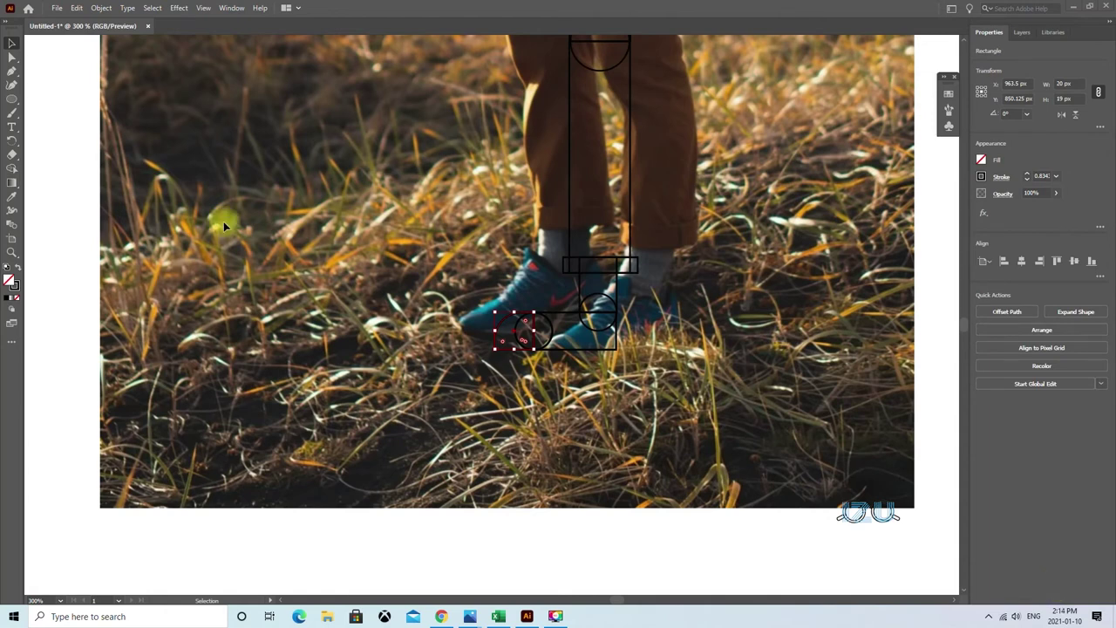
key("a")
left_click(516, 336)
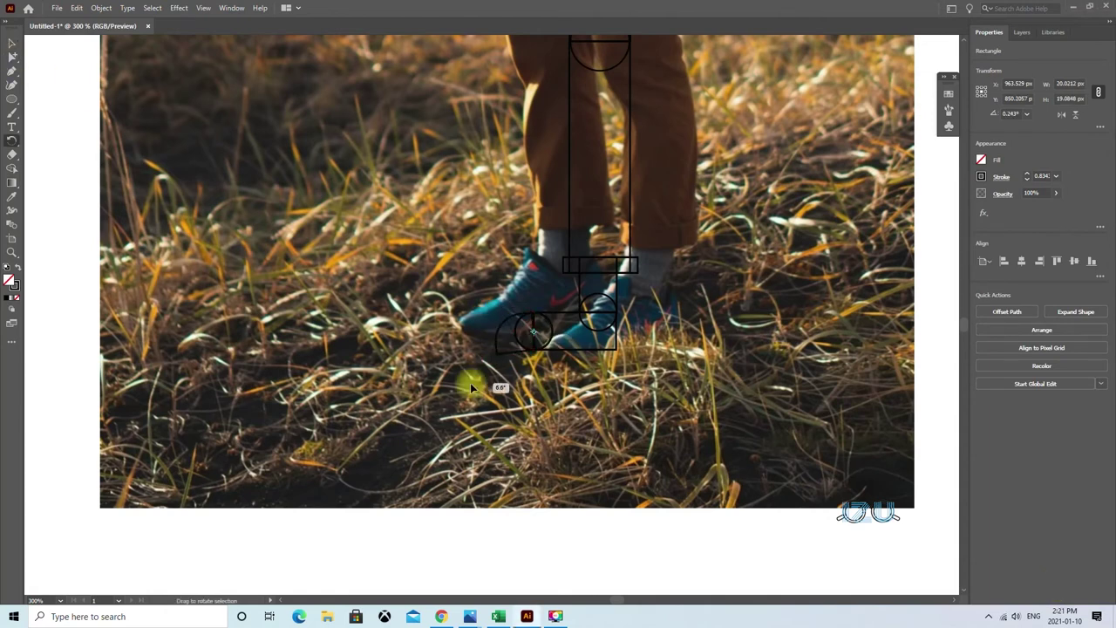
key("v")
left_click(530, 313)
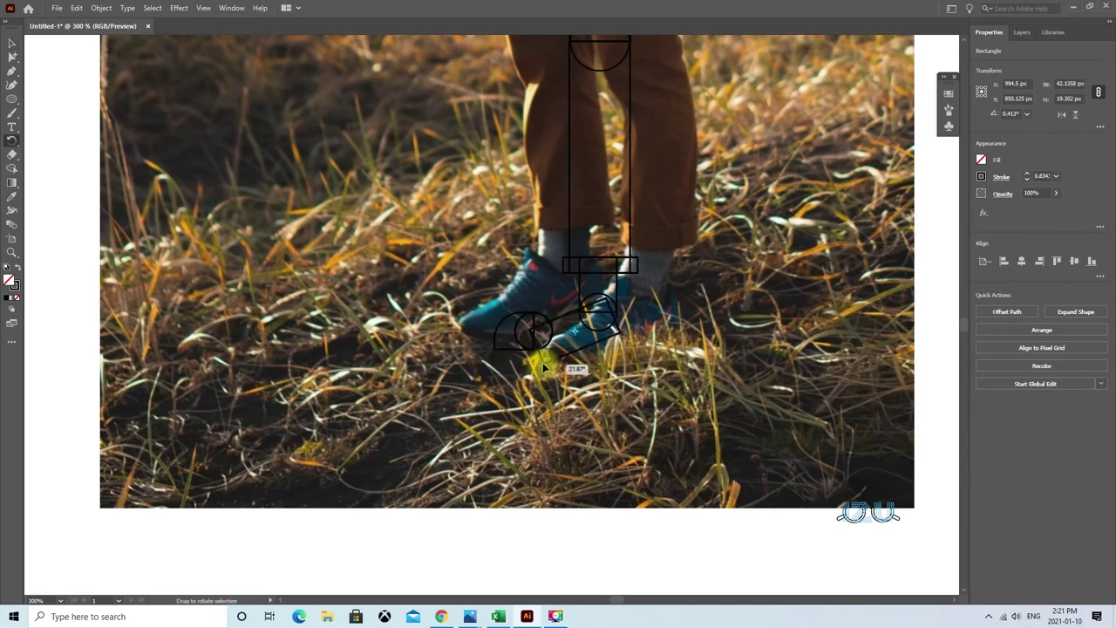
key("r")
left_click_drag(660, 409, 655, 414)
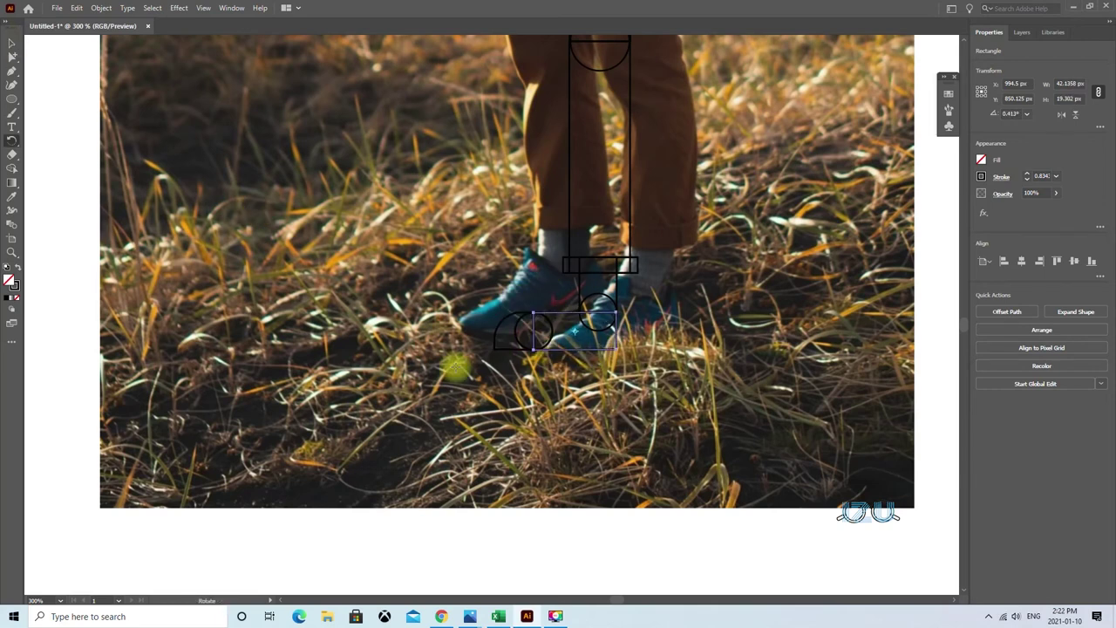
left_click_drag(518, 366, 465, 332)
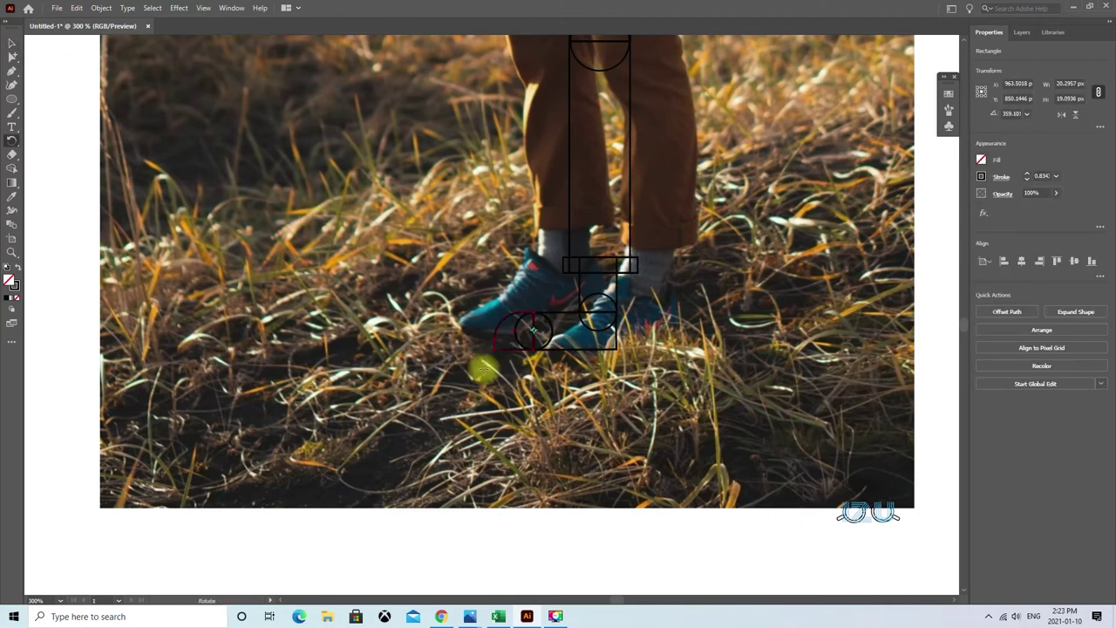
Group the toe rectangle and circle together.
left_click(568, 310, "shift")
key("ctrl+g")
key("v")
left_click(492, 352)
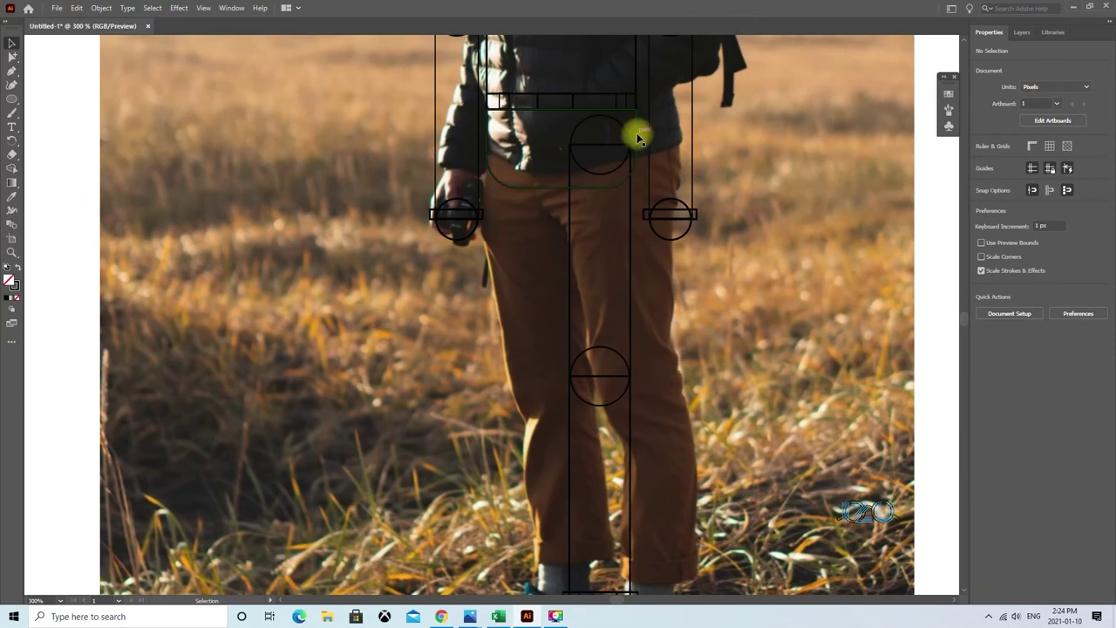
Zoom out and delete Layer 18 from the Layers panel.
scroll(729, 216, "up", 1)
key("ctrl+minus")
key("ctrl+minus")
scroll(805, 262, "up", 2)
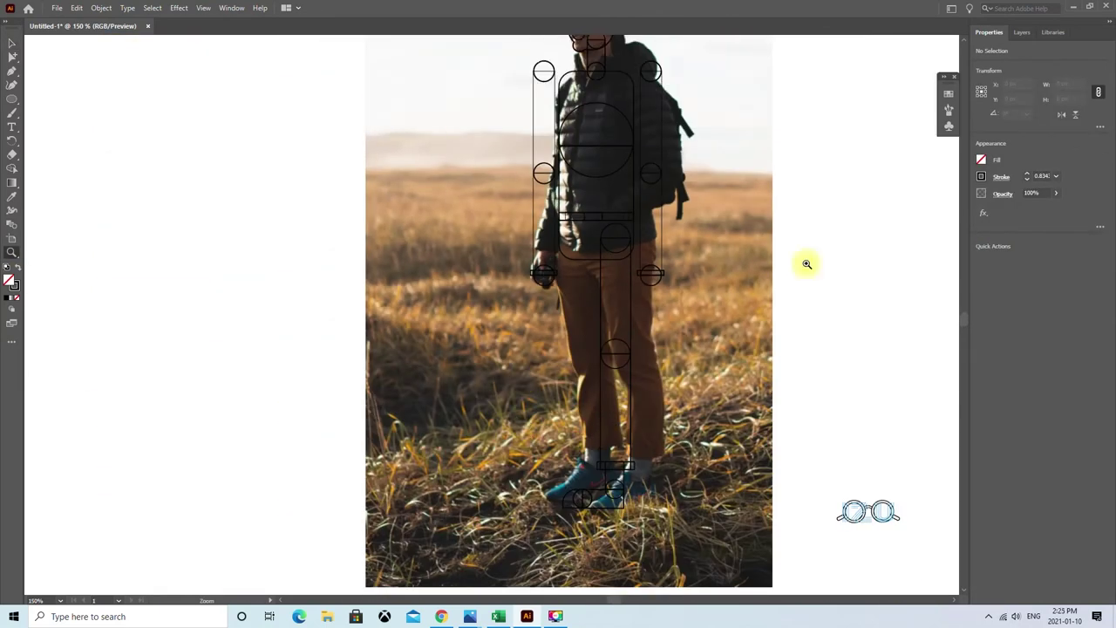
left_click(1025, 32)
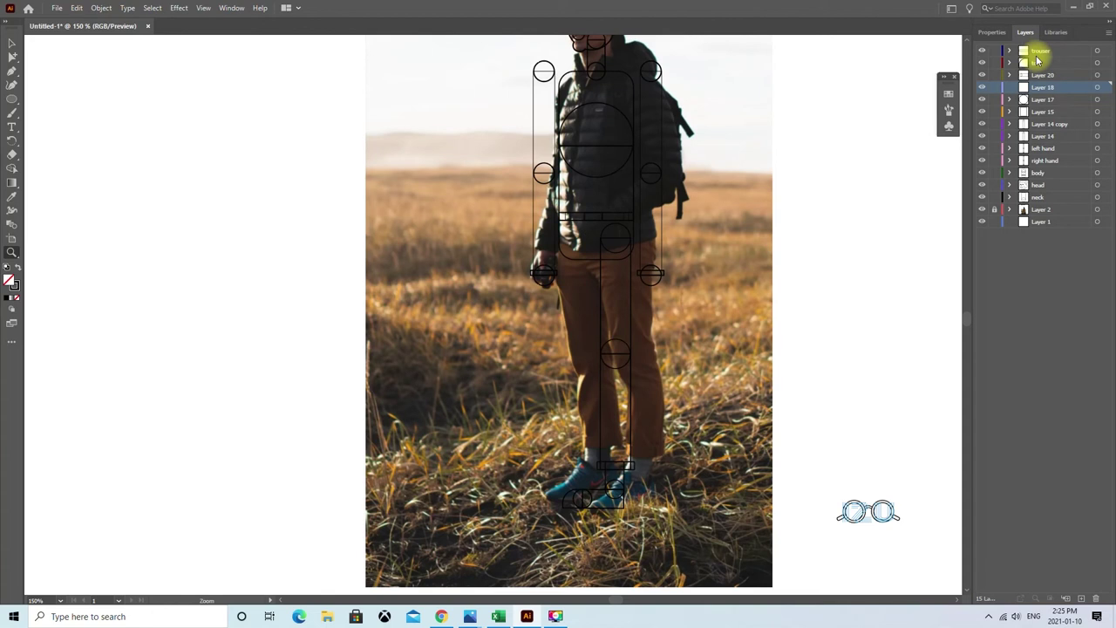
right_click(984, 77)
left_click(990, 75)
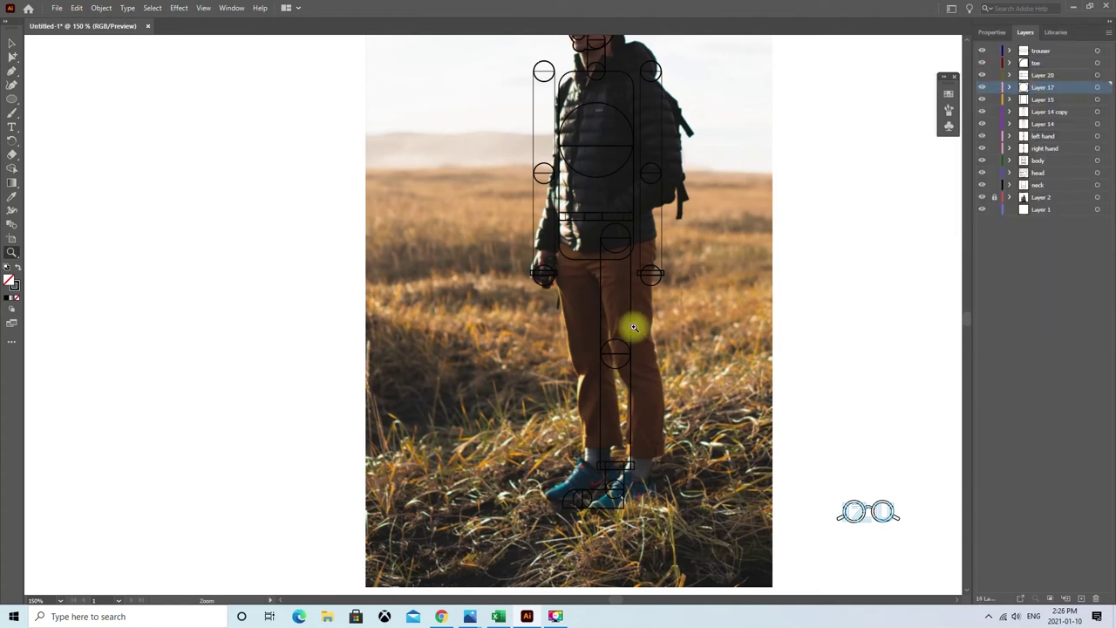
Select the leg pieces on the canvas and check their properties.
key("v")
left_click(619, 372)
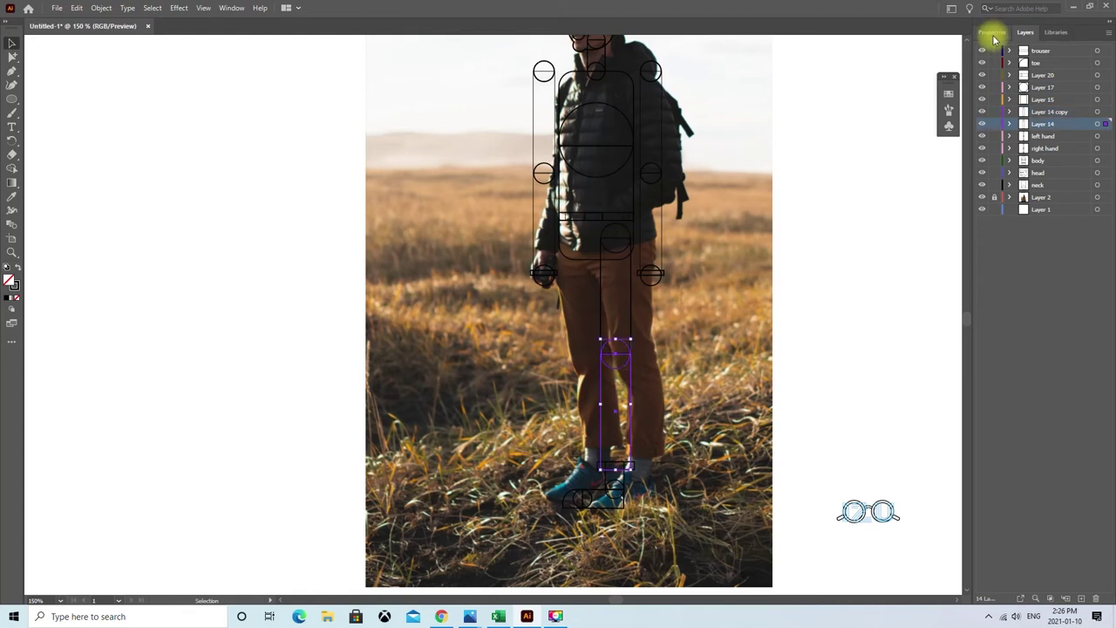
left_click(991, 32)
left_click(1003, 355)
left_click(618, 254)
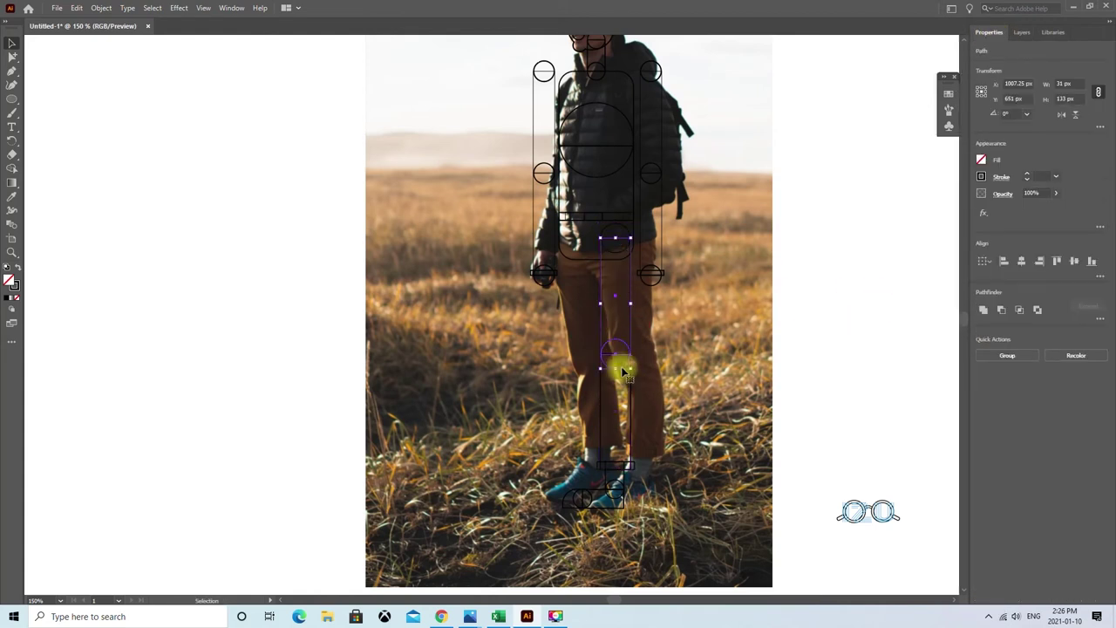
left_click(648, 252)
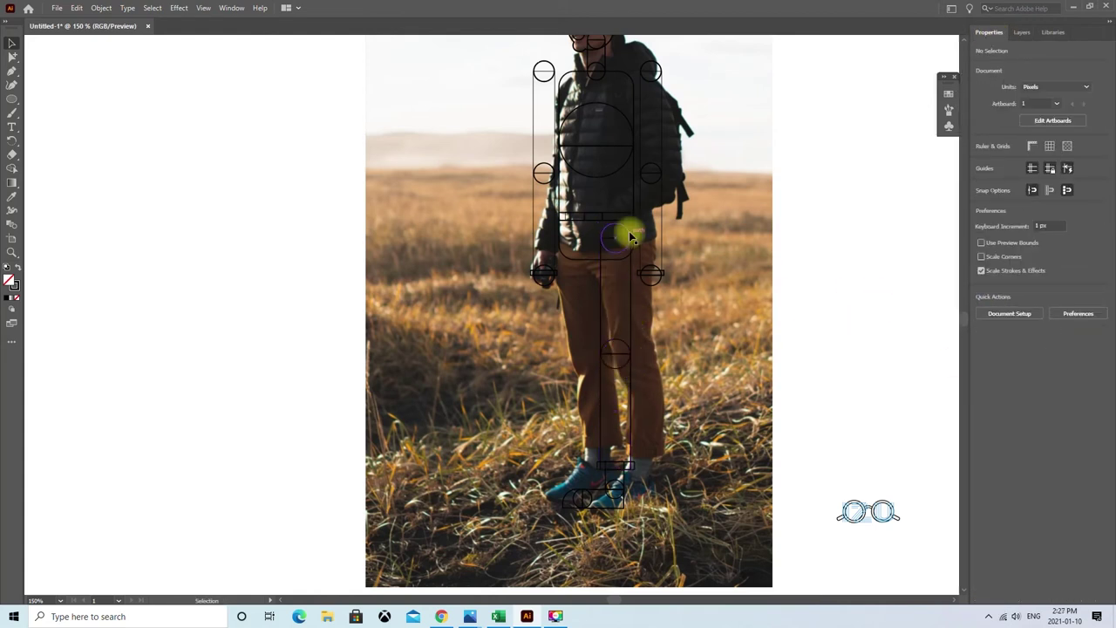
Merge the trouser, toe and leg layers into 'right -leg' and 'left-leg' layers.
left_click(1022, 32)
key("ctrl+shift+a")
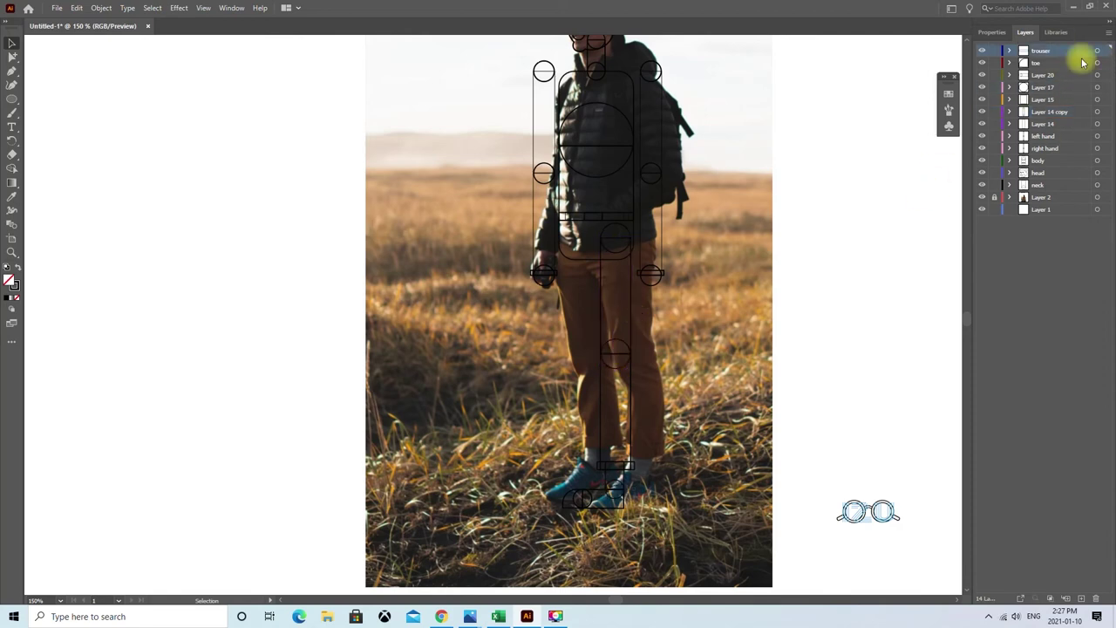
left_click(1064, 114, "shift")
key("Delete")
type("left-leg")
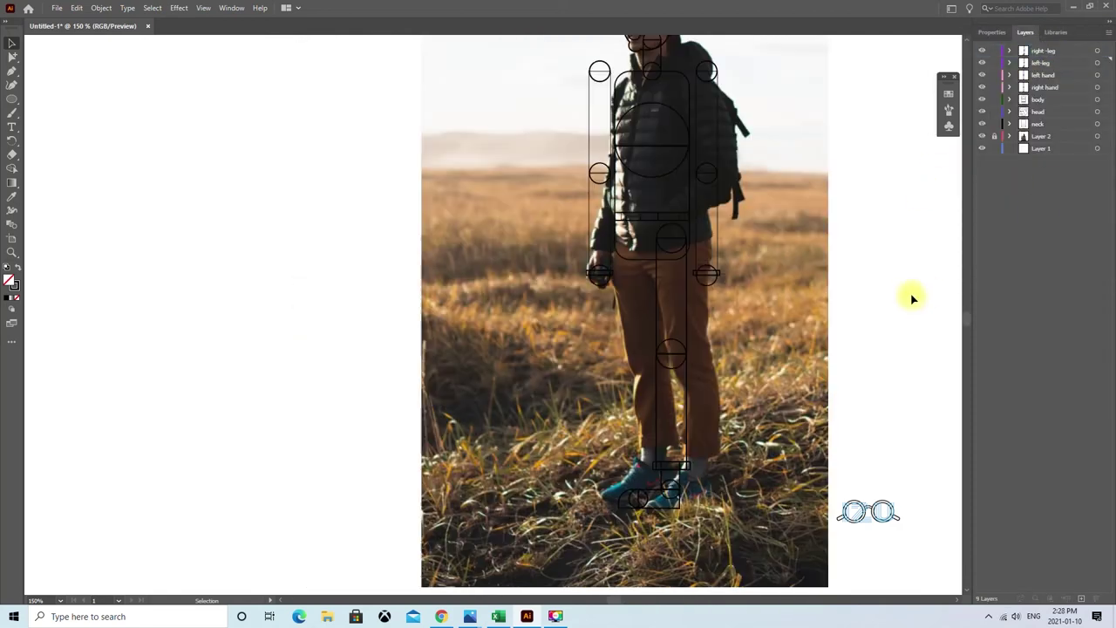
type("right -leg")
left_click(1096, 54)
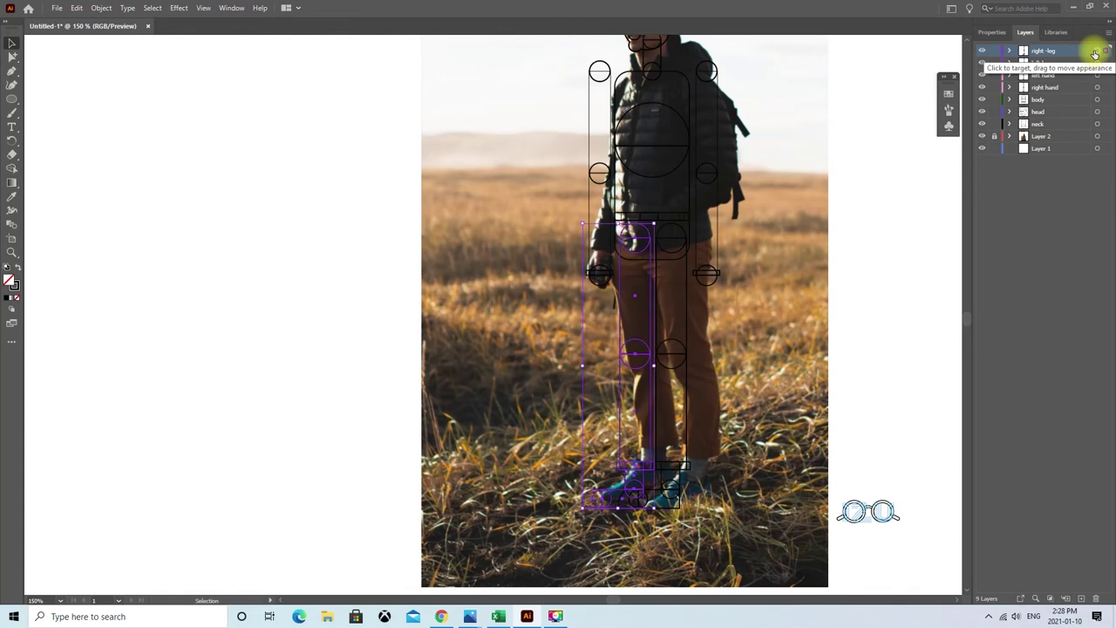
left_click(895, 252)
Toggle the reference photo's visibility and zoom the view to 100%.
left_click(982, 136)
key("z")
left_click(324, 287, "alt")
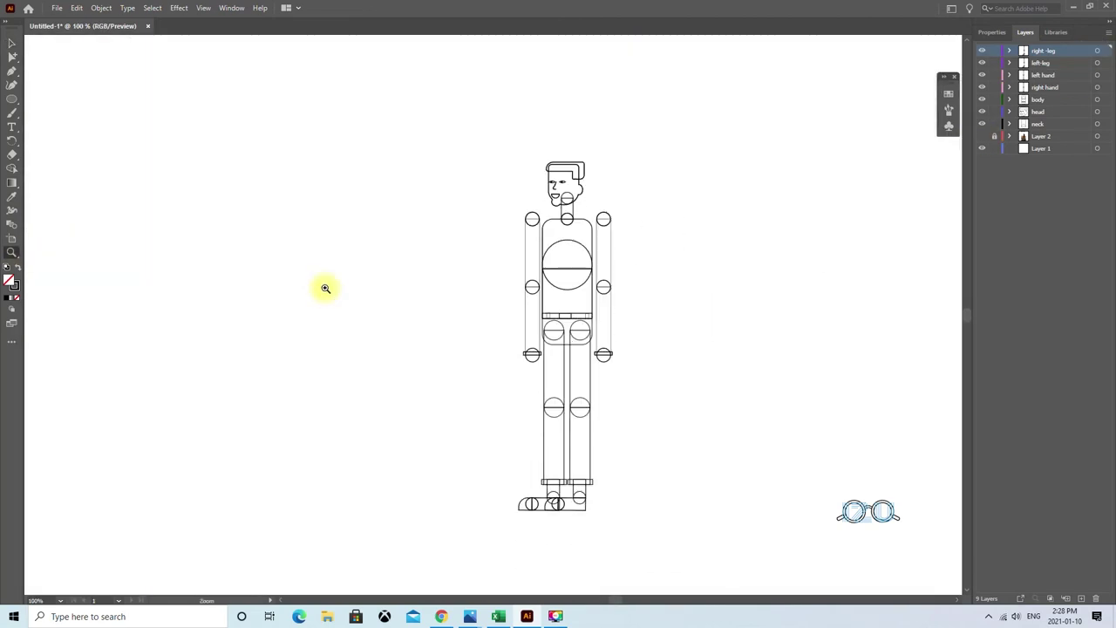
left_click(982, 136)
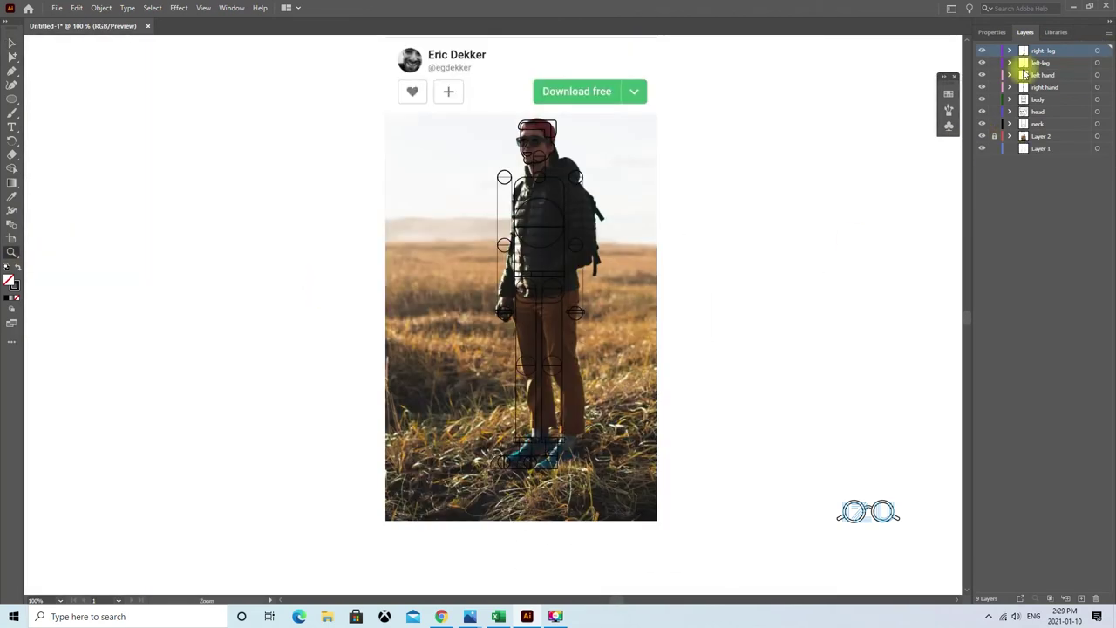
left_click(1050, 79)
Create a new layer named 'fingers'.
key("ctrl+alt+l")
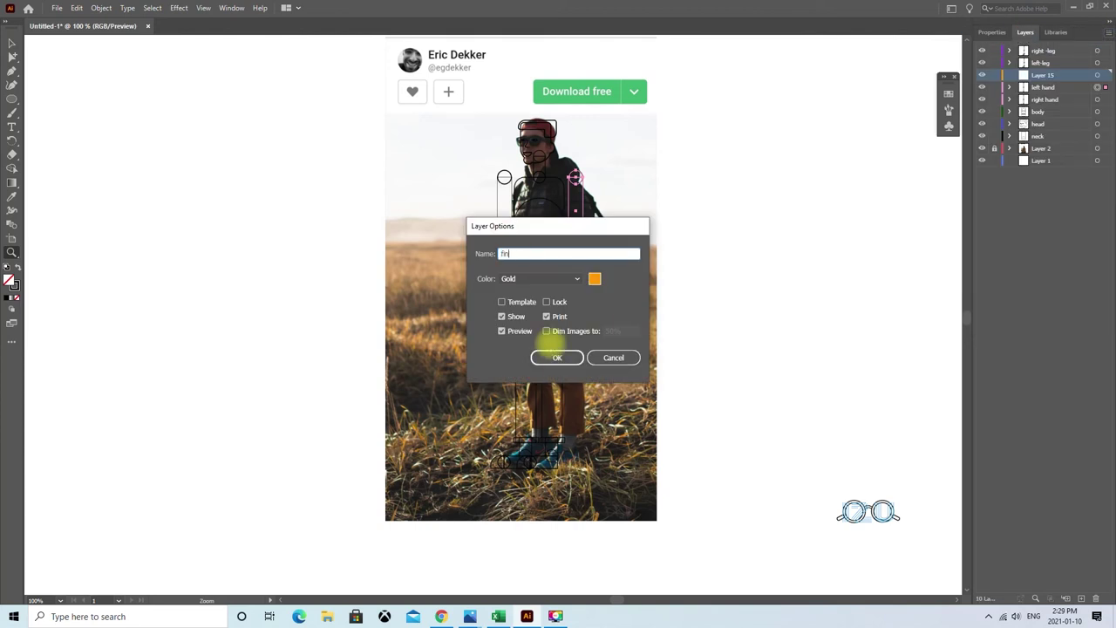
type("gers")
left_click(556, 357)
key("p")
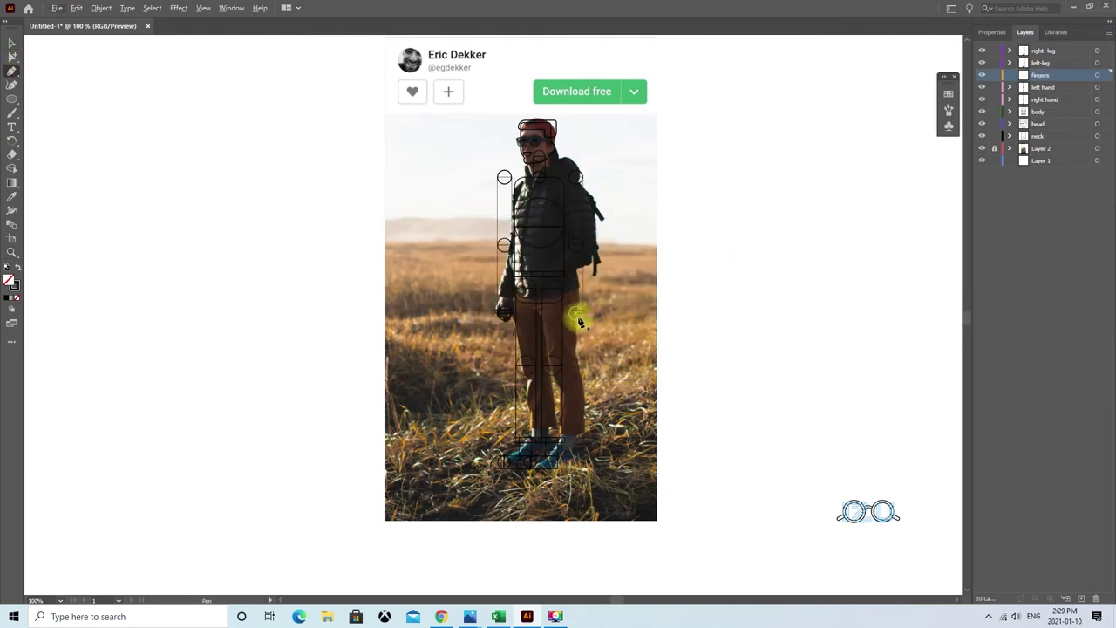
Draw a black finger path with the Pen at the hand, zoomed in.
left_click(586, 331)
left_click(999, 175)
left_click(10, 44)
left_click(660, 337)
key("ctrl+equal")
left_click(10, 59)
key("p")
key("F7")
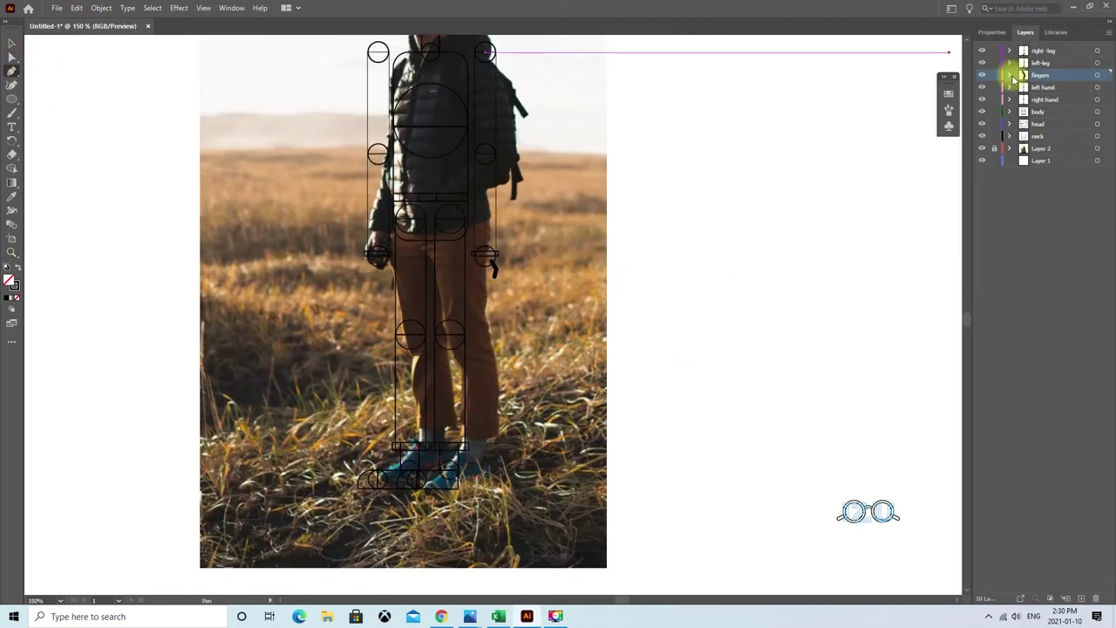
Add another layer and rotate the fingers to angle downward.
key("ctrl+alt+l")
key("Return")
key("v")
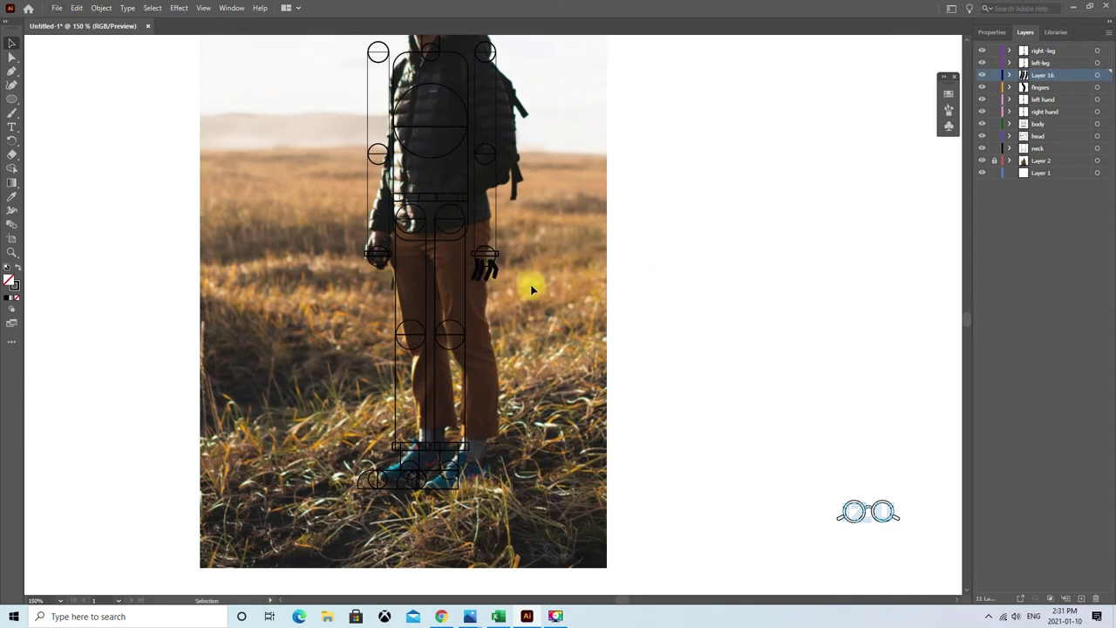
left_click_drag(532, 289, 502, 282)
scroll(614, 385, "up", 1)
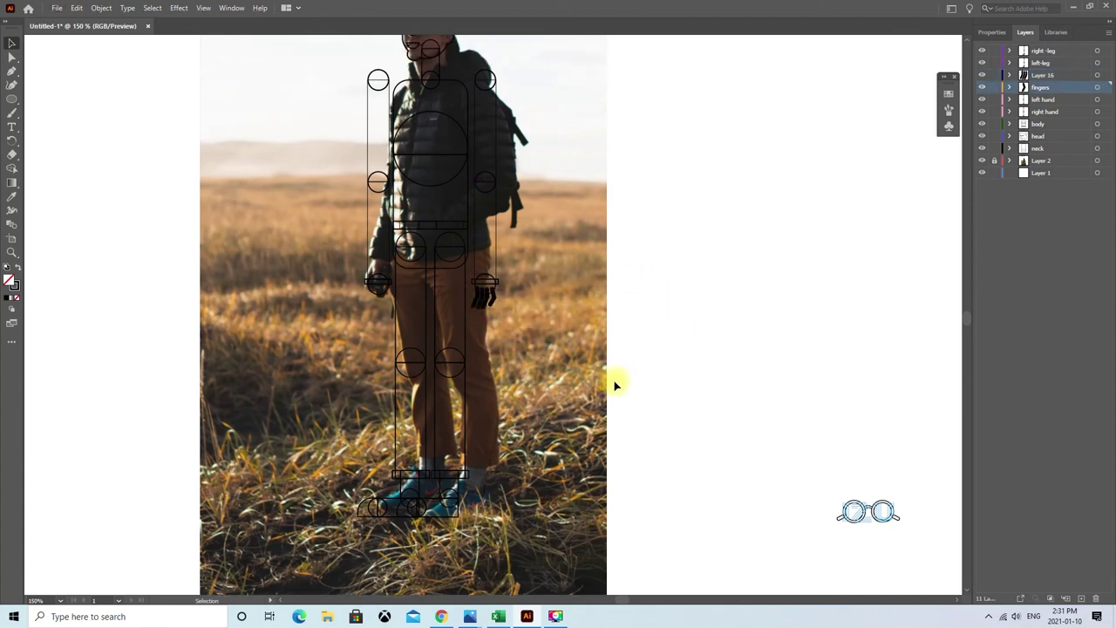
left_click(479, 300)
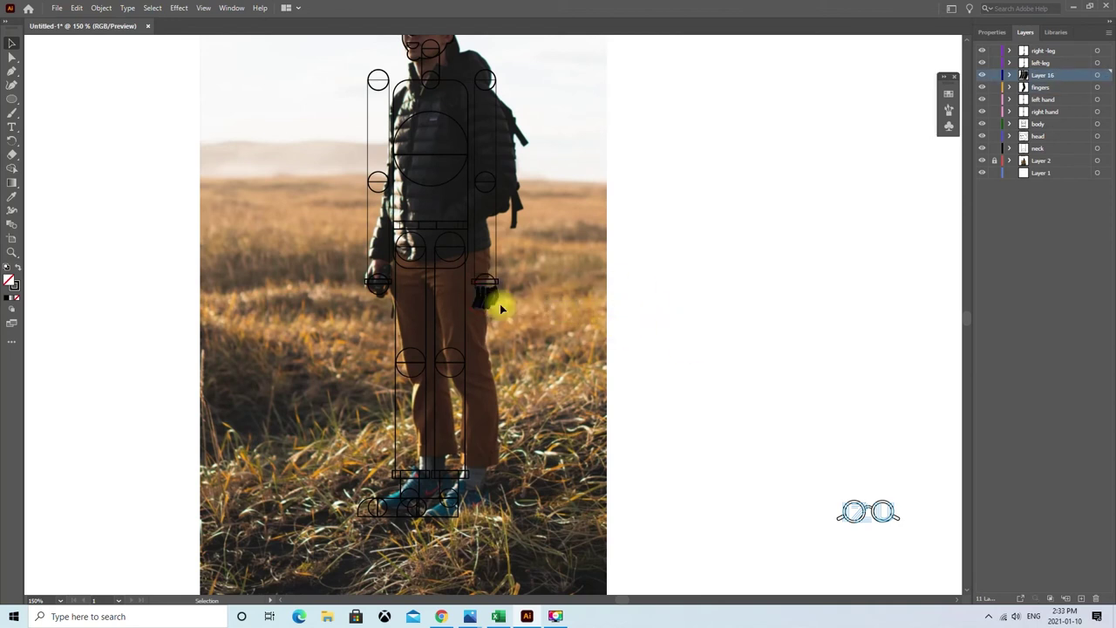
Merge the two finger layers into one named 'left fingers'.
scroll(689, 366, "up", 1)
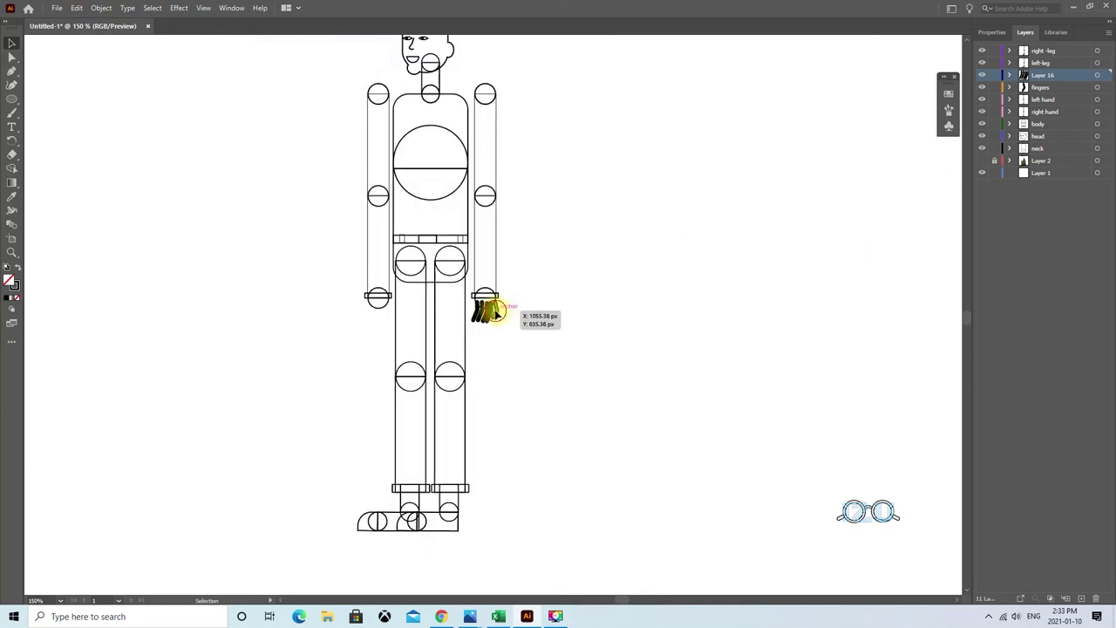
left_click(487, 309)
scroll(523, 340, "up", 1)
left_click(1043, 75, "shift")
left_click(1108, 32)
left_click(997, 167)
double_click(1043, 74)
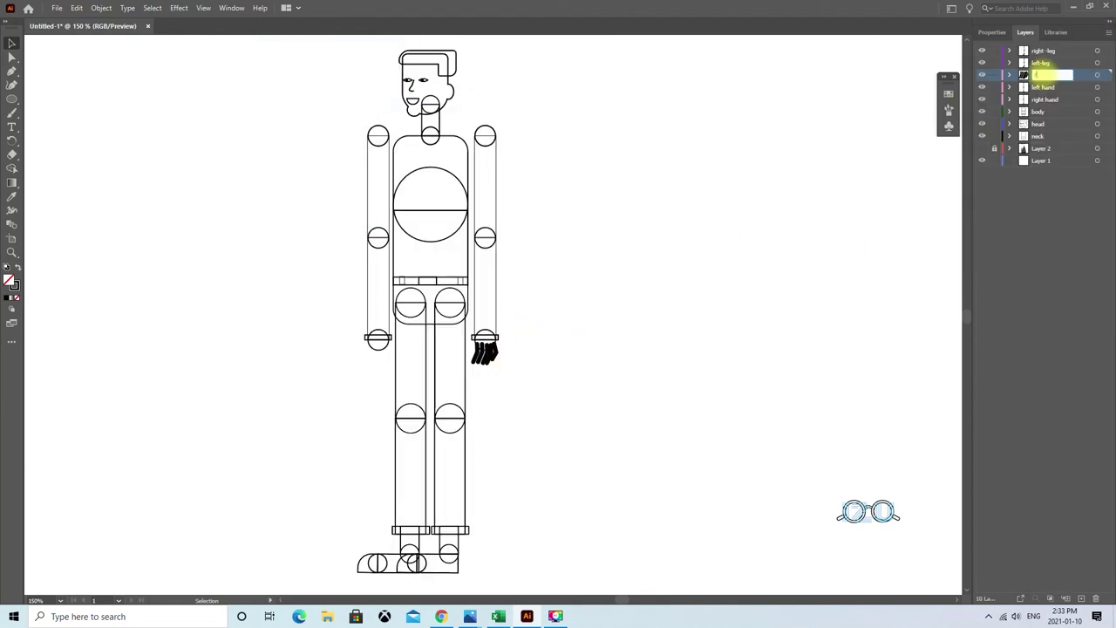
Duplicate the layer as 'right fingers' and mirror it for the other hand.
left_click(1108, 31)
left_click(1003, 60)
double_click(1043, 75)
key("o")
left_click(377, 354)
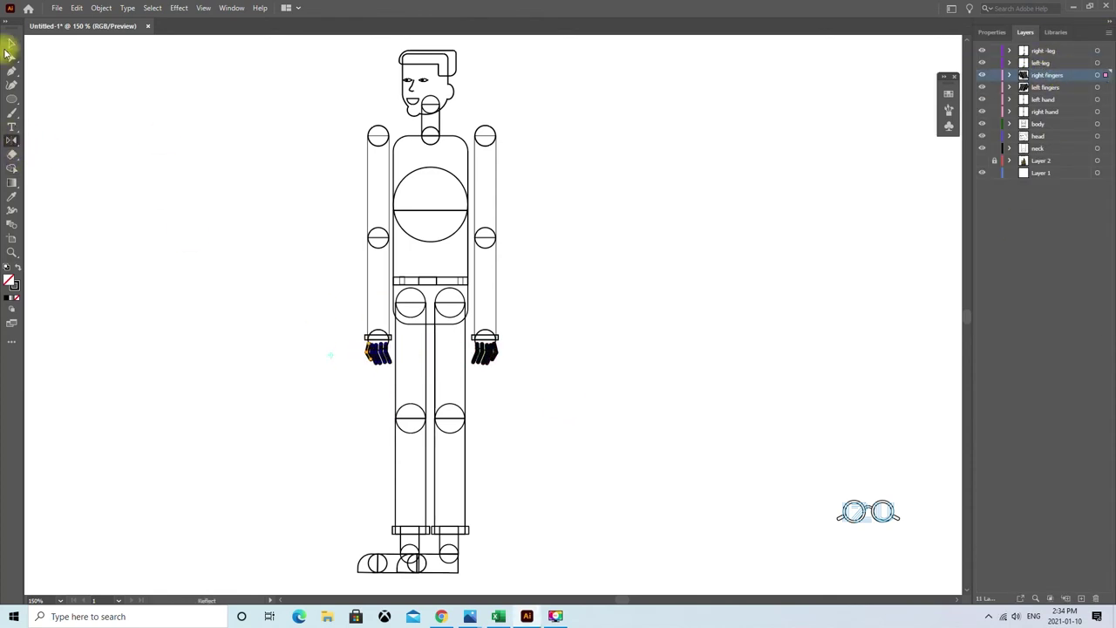
key("ctrl+1")
left_click(1009, 136)
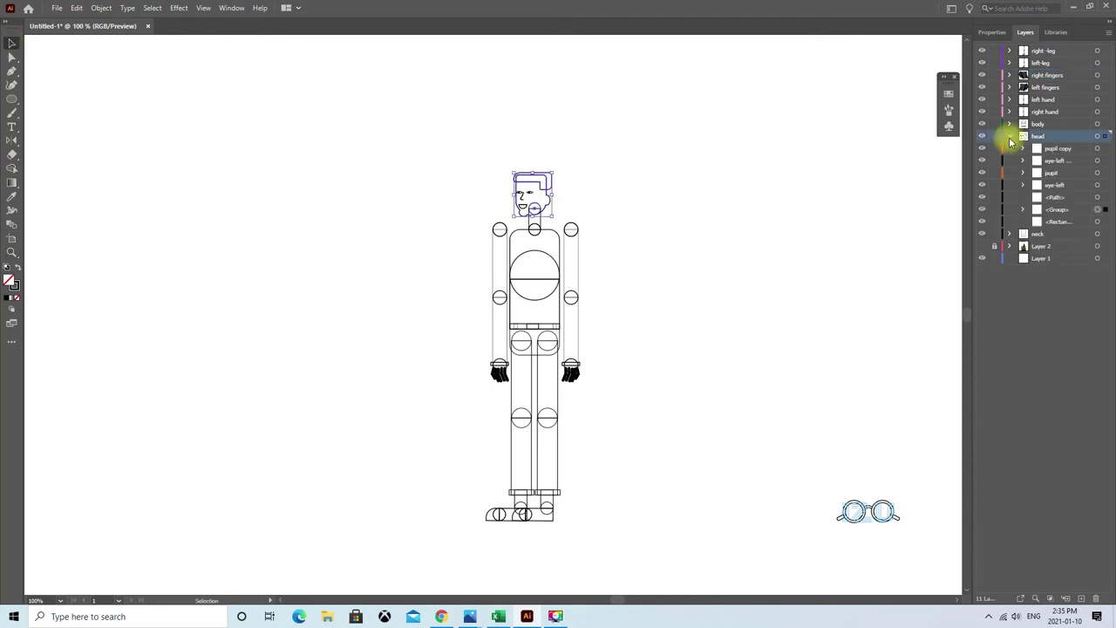
Fill the hair black from the Fill swatches.
left_click(524, 194)
left_click(982, 189)
left_click(880, 221)
key("F7")
Fill the face and neck with the tan skin tone.
left_click(992, 32)
left_click(979, 157)
left_click(860, 180)
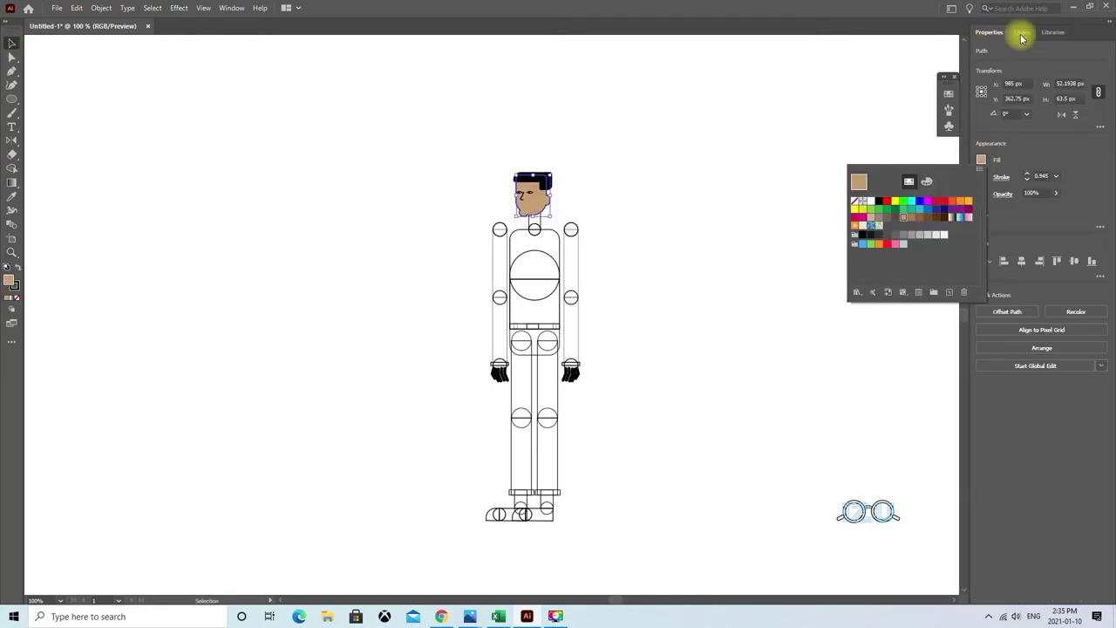
left_click(1025, 32)
left_click(1064, 259)
left_click(992, 33)
left_click(981, 159)
left_click(871, 218)
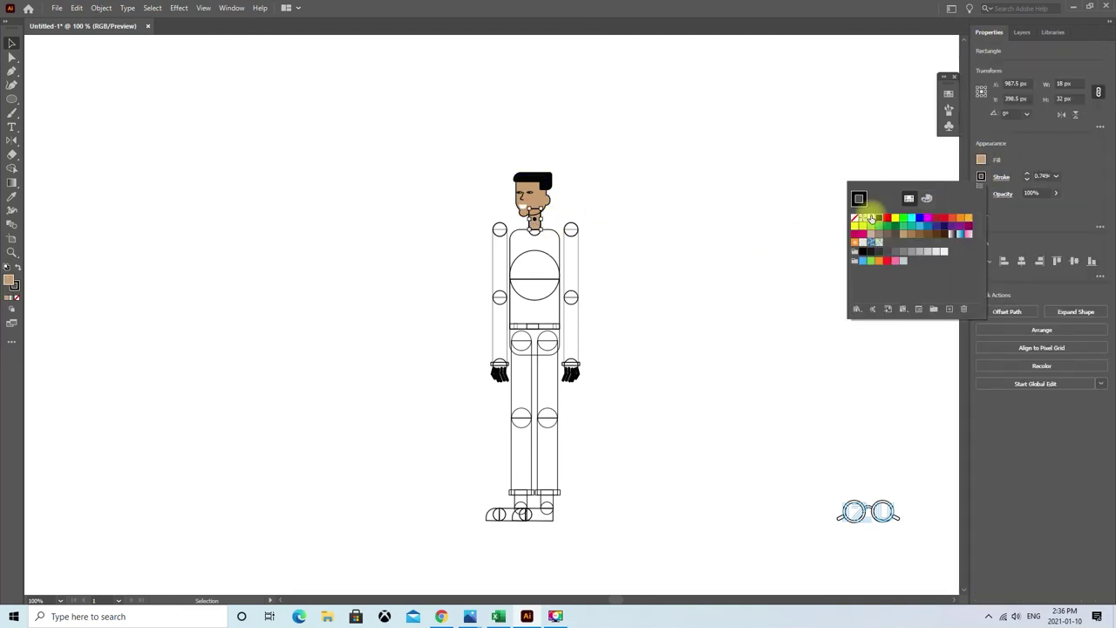
Fill the chest shapes blue, undoing a stray change.
left_click(558, 257)
left_click(981, 160)
left_click(920, 218)
left_click(756, 148)
left_click(807, 168)
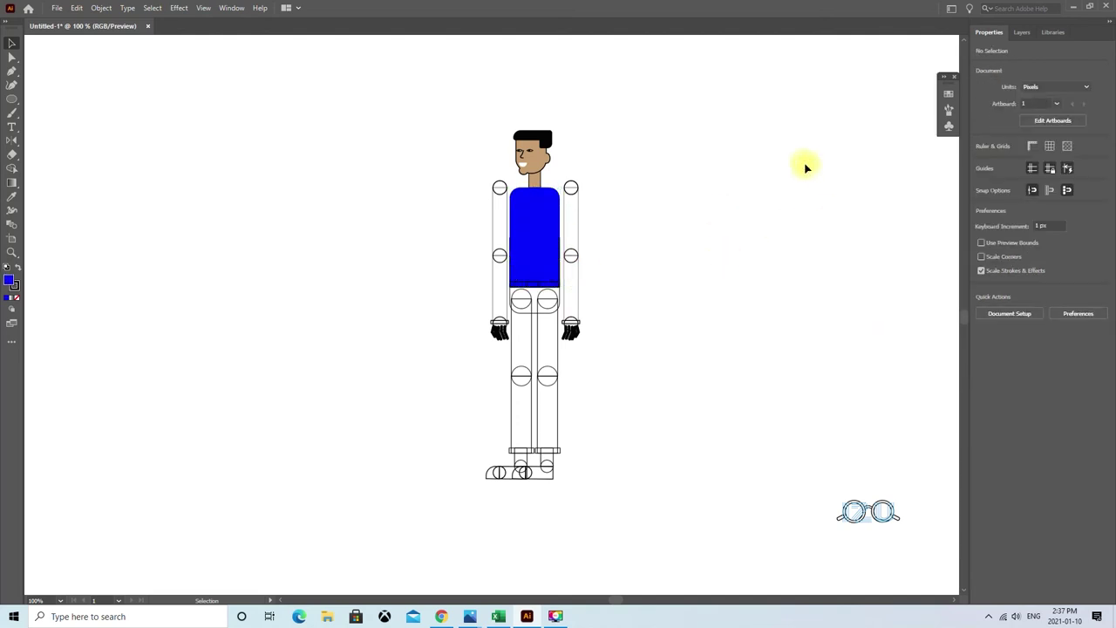
key("ctrl+z")
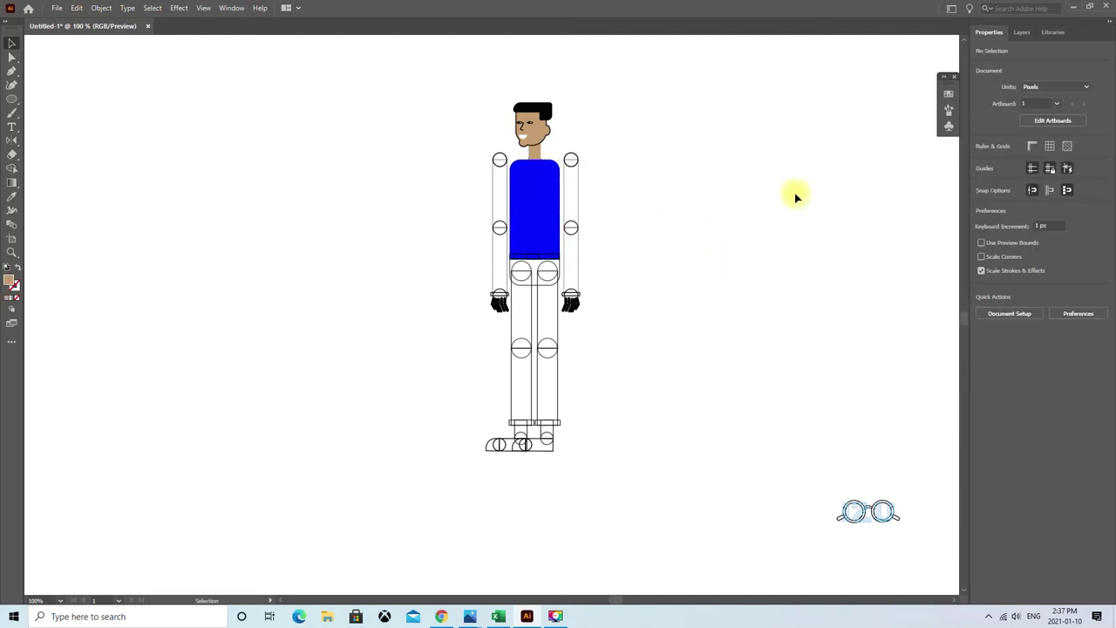
Fill the left upper arm and forearm blue, repositioning the arm.
left_click(501, 169)
key("i")
left_click(530, 182)
left_click(798, 214)
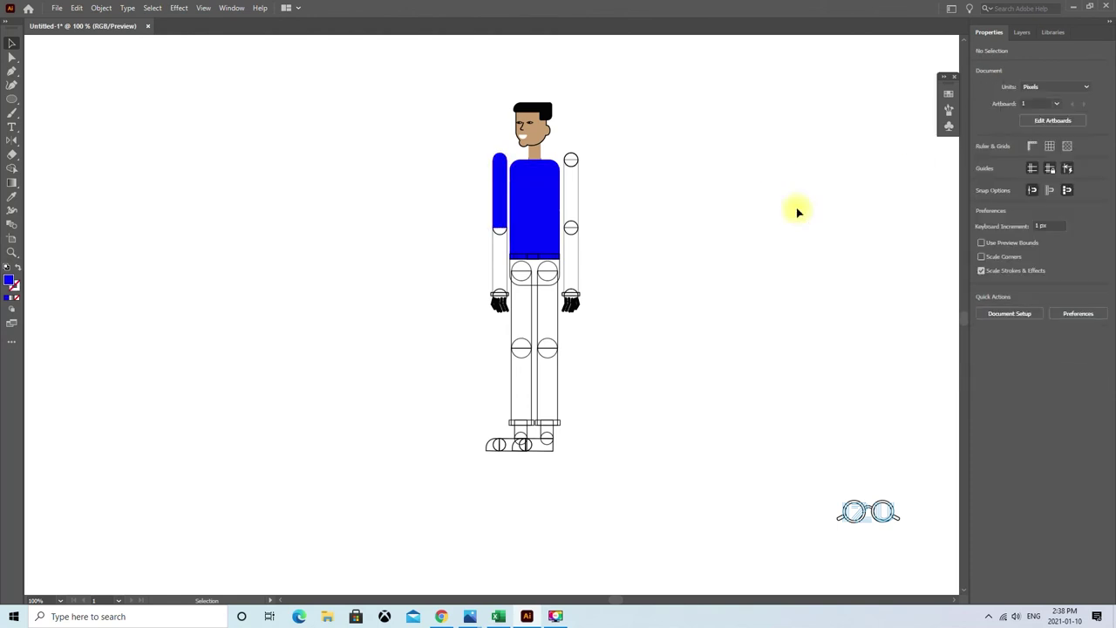
left_click(498, 157)
left_click_drag(498, 194, 502, 236)
left_click(949, 93)
left_click(1007, 355)
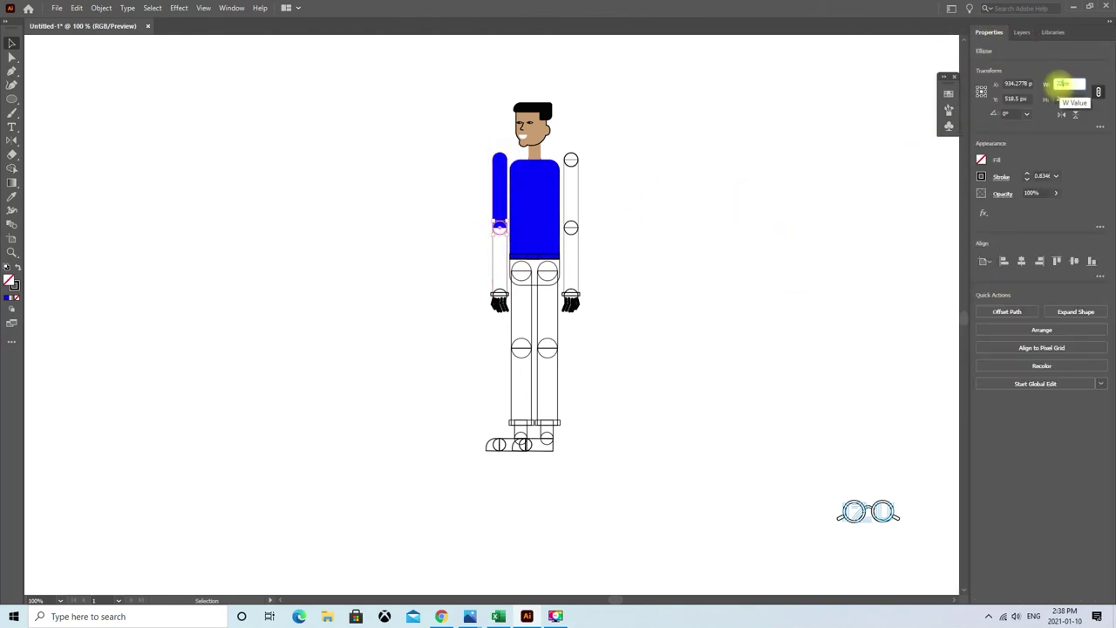
left_click(496, 249)
key("i")
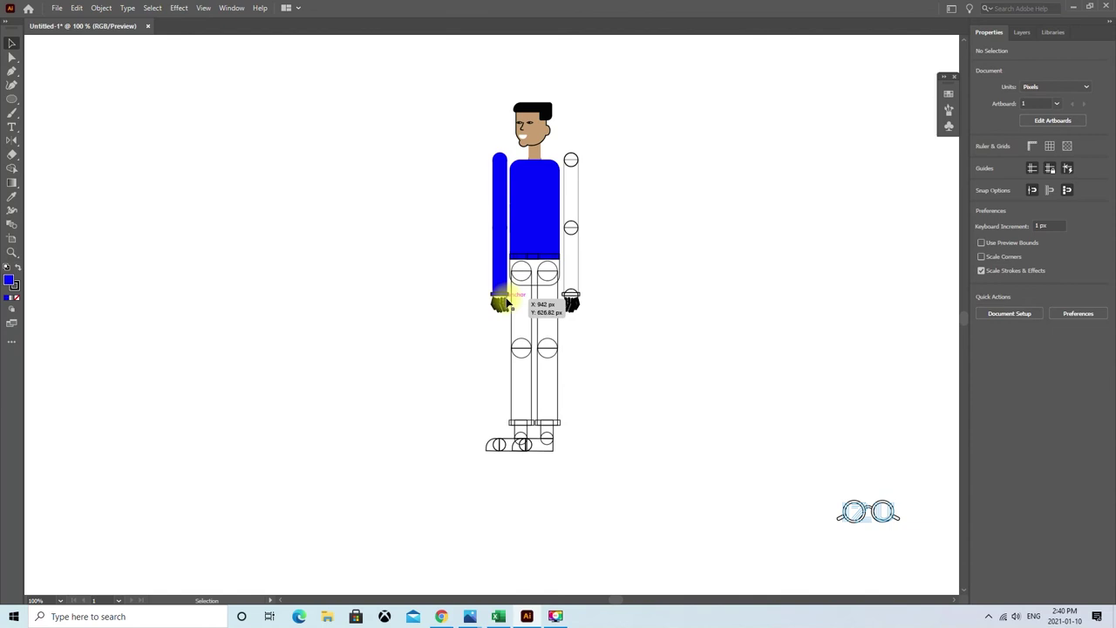
key("ctrl+plus")
Give the left hand a skin-tone fill with no outline.
left_click(502, 432)
left_click(981, 159)
left_click(860, 182)
left_click(981, 176)
left_click(859, 191)
left_click(740, 256)
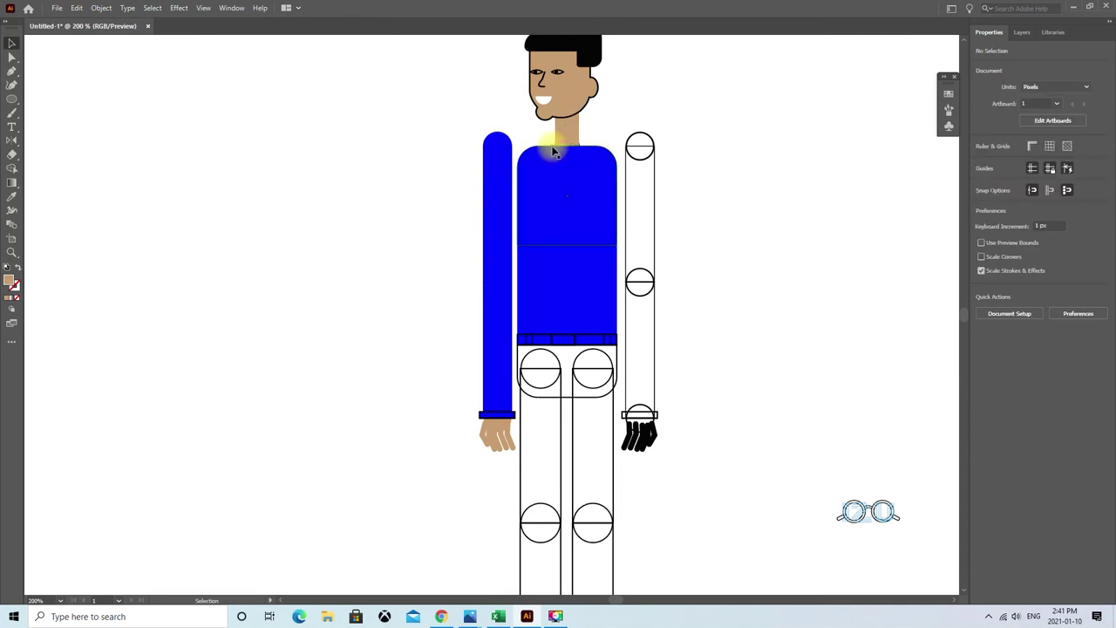
Fill the right upper and lower arm blue, removing the upper arm's outline.
left_click(640, 147)
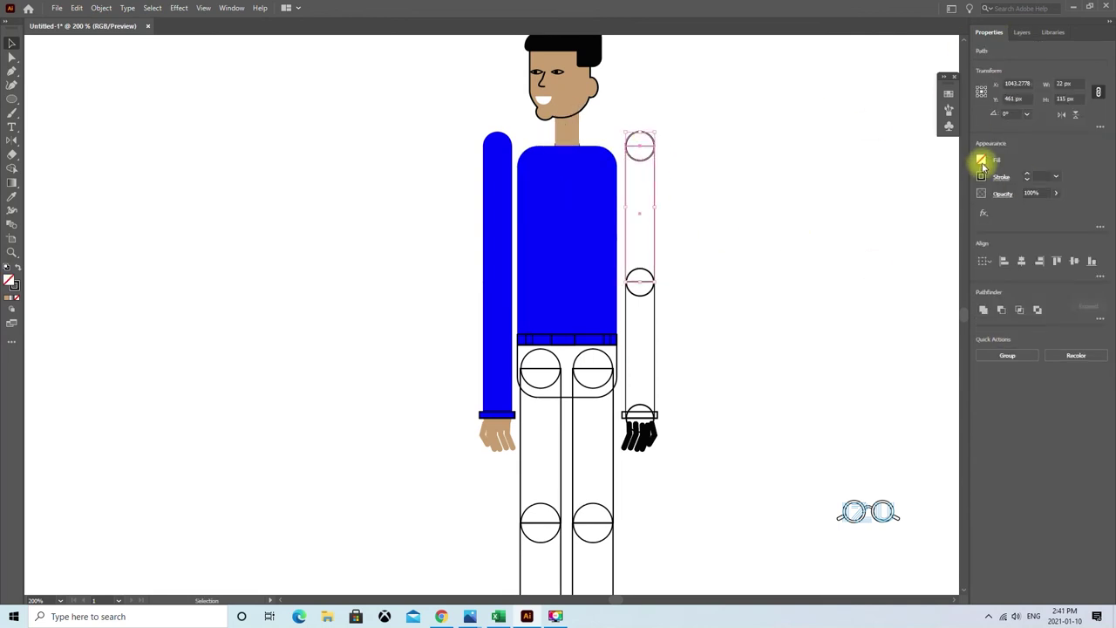
left_click(982, 159)
left_click(950, 212)
left_click(981, 177)
left_click(859, 212)
left_click(651, 294)
left_click(982, 158)
left_click(950, 212)
scroll(640, 349, "down", 1)
Set the right fingers' stroke to None.
left_click(779, 233)
left_click(640, 370)
left_click(980, 162)
left_click(1026, 32)
left_click(989, 33)
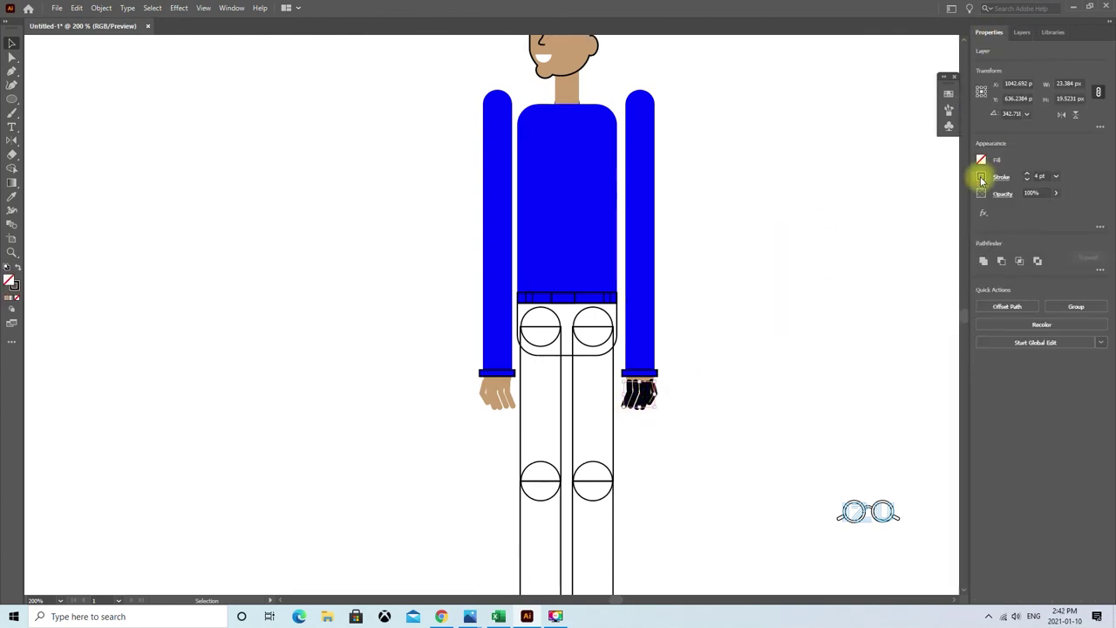
Select the waist group and expand the body layer in Layers.
scroll(578, 236, "down", 1)
left_click(578, 237)
left_click(1025, 32)
left_click(1010, 172)
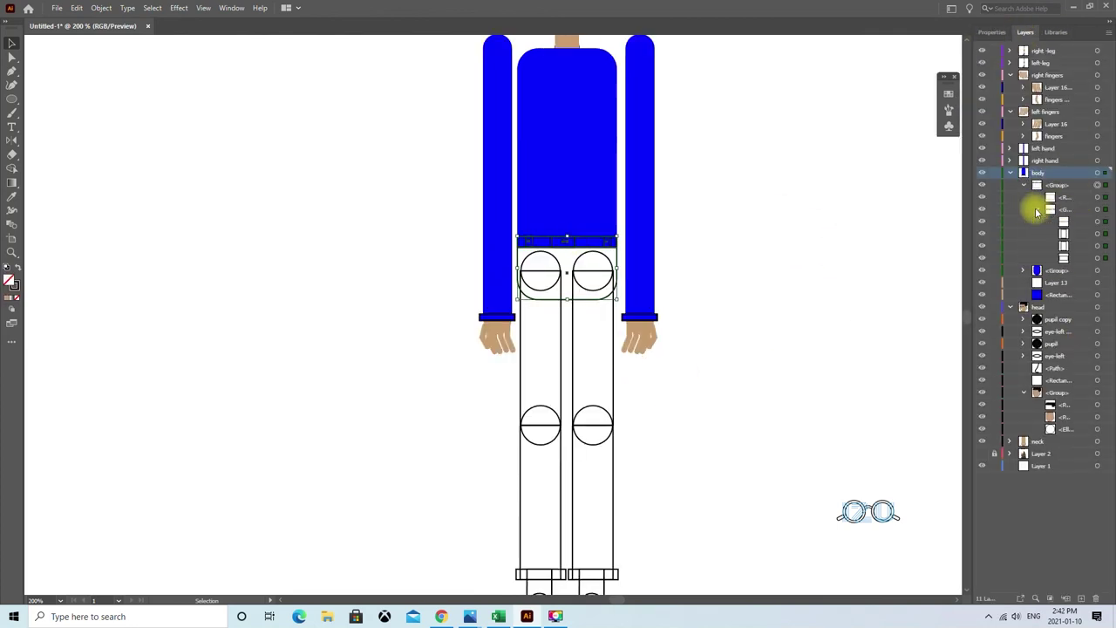
Set fill colours for the belt loops chosen from the layer list.
left_click(992, 32)
left_click(1026, 32)
left_click(1097, 246)
left_click(991, 32)
left_click(980, 163)
left_click(1026, 33)
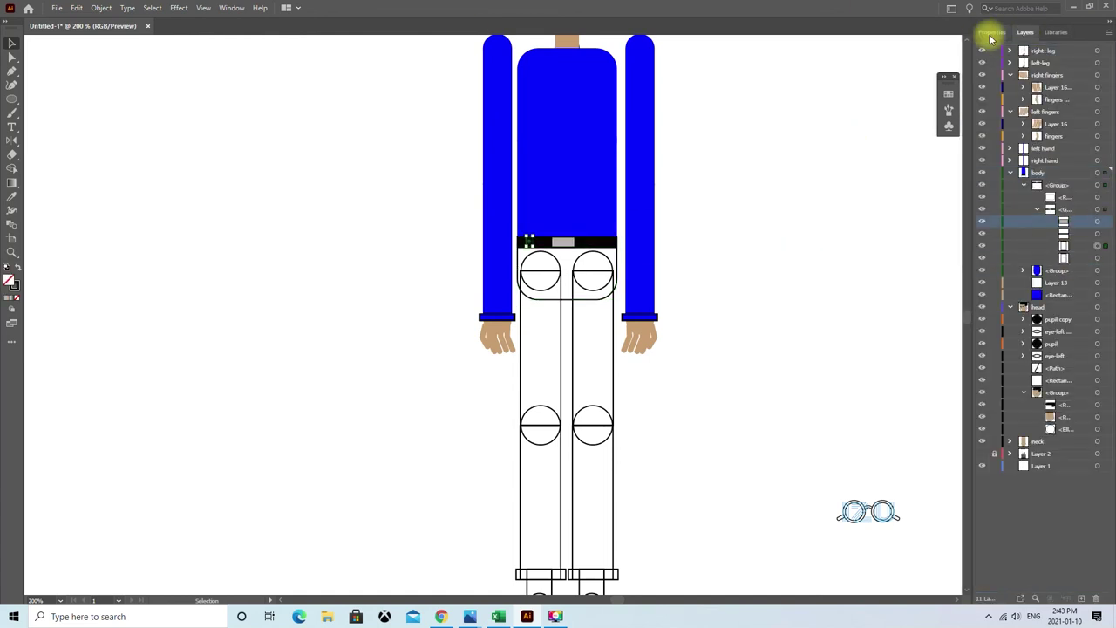
left_click(991, 33)
scroll(772, 312, "up", 3)
scroll(773, 312, "down", 1)
Fill the belt brown.
left_click(1022, 33)
left_click(1104, 236)
left_click(990, 32)
left_click(981, 160)
left_click(591, 299)
left_click(1026, 32)
left_click(1096, 242)
Colour the remaining belt pieces, giving the buckle light grey.
left_click(991, 32)
left_click(981, 159)
left_click(1025, 32)
left_click(1097, 257)
left_click(991, 32)
left_click(981, 160)
left_click(1026, 32)
left_click(1097, 220)
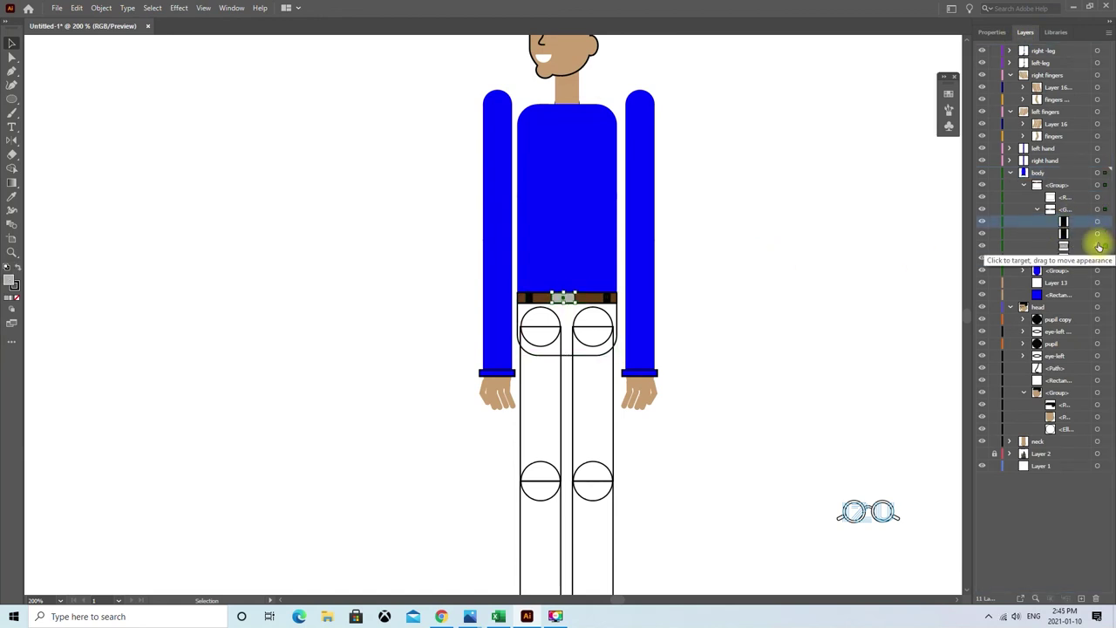
scroll(787, 437, "down", 3)
scroll(788, 438, "up", 1)
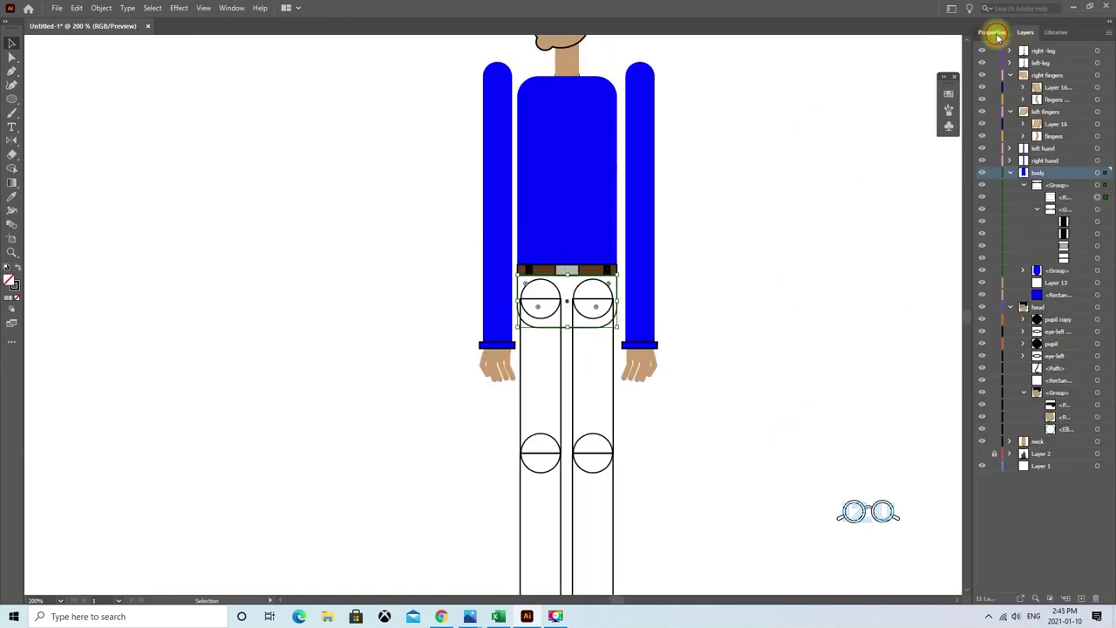
Fill the hip shape and the right upper leg black.
left_click(992, 33)
scroll(615, 354, "down", 1)
left_click(615, 353)
key("shift+x")
left_click(768, 236)
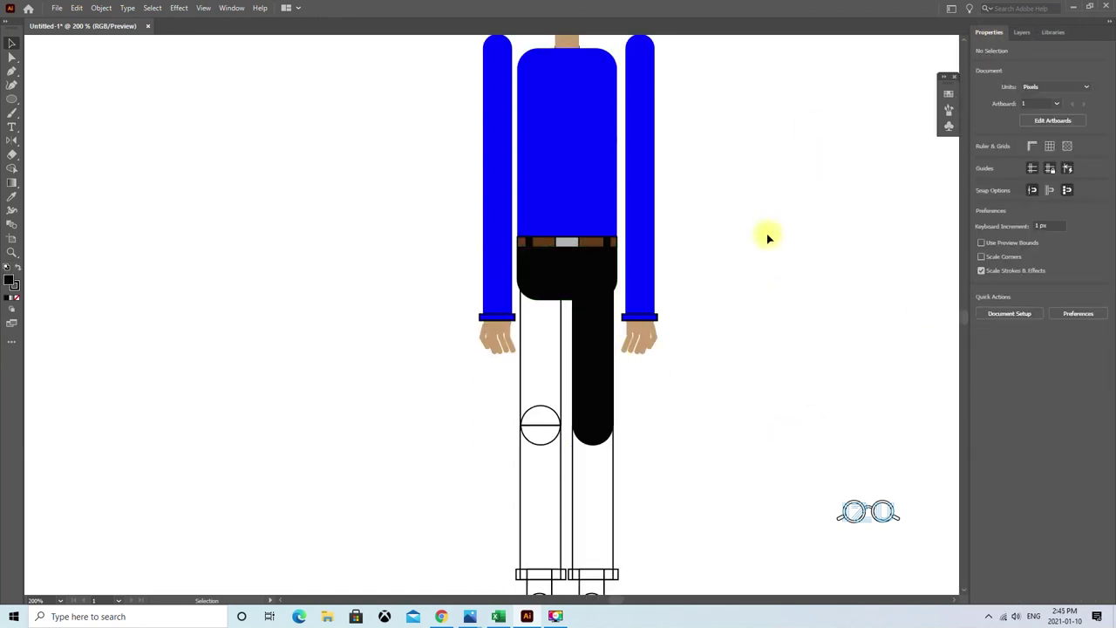
Fill the right lower leg and both left leg pieces black.
scroll(767, 236, "down", 5)
left_click(594, 349)
key("shift+x")
left_click(803, 227)
left_click(541, 270)
key("shift+x")
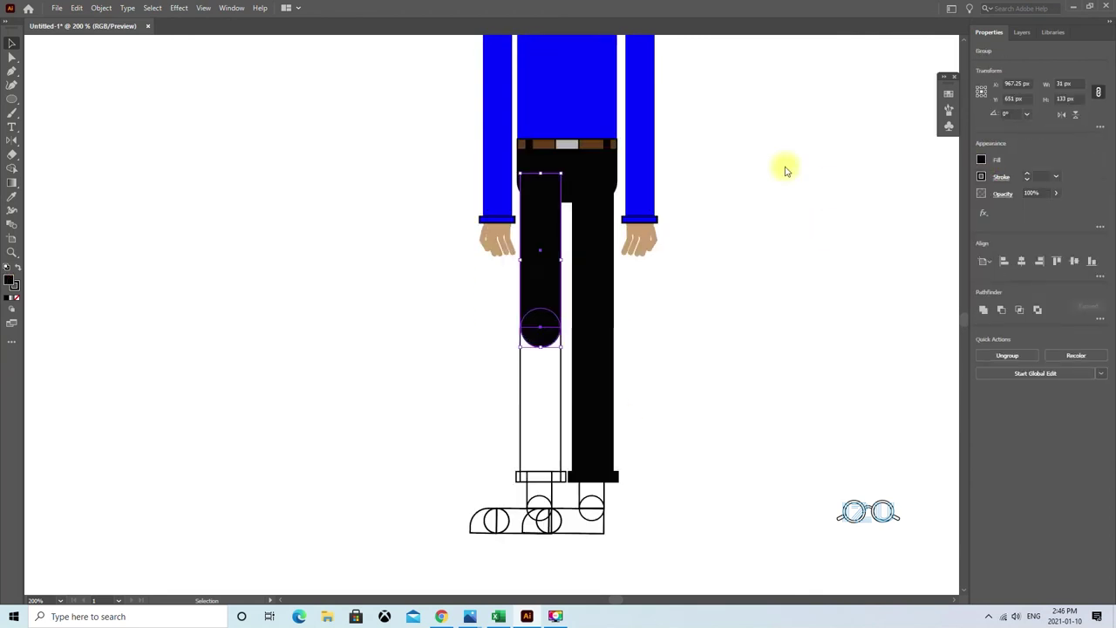
left_click(798, 154)
left_click(540, 366)
key("shift+x")
Give the right ankle skin tone and fill the right shoe black.
scroll(608, 356, "down", 3)
left_click(607, 356)
left_click(978, 157)
left_click(907, 219)
left_click(698, 353)
left_click(567, 381)
key("shift+x")
Fill the foot piece and the left shoe black.
left_click(592, 361)
left_click(981, 160)
scroll(588, 431, "down", 2)
left_click(981, 176)
left_click(536, 310)
left_click(981, 160)
left_click(493, 340)
key("shift+x")
left_click(981, 160)
Give the left ankle a skin-tone fill with no outline.
left_click(539, 310)
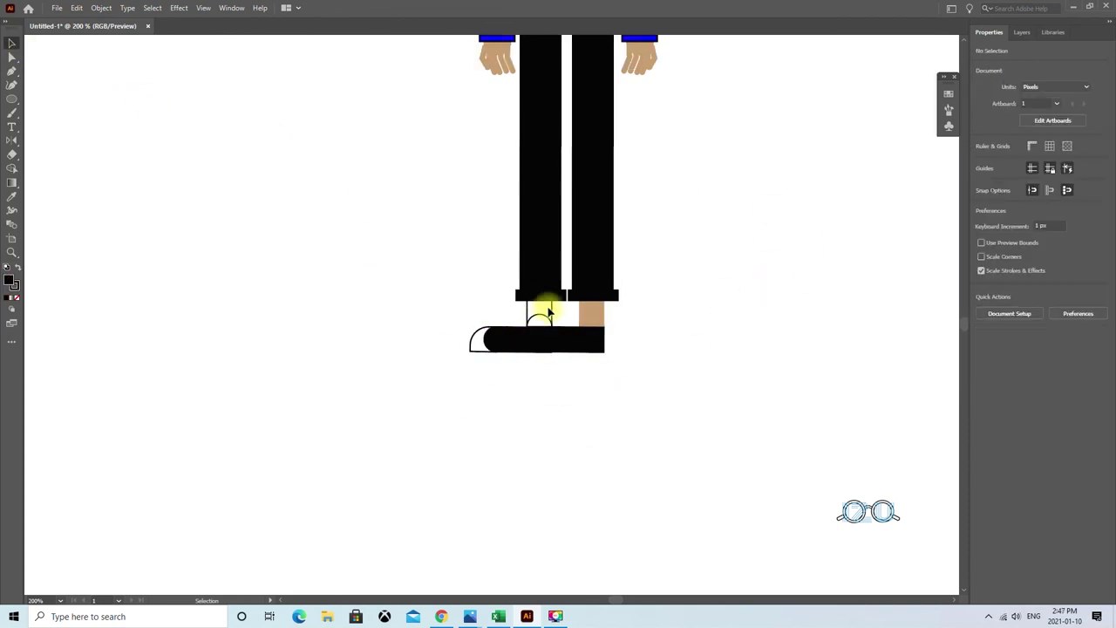
left_click(981, 159)
left_click(906, 219)
left_click(785, 236)
left_click(981, 176)
left_click(742, 261)
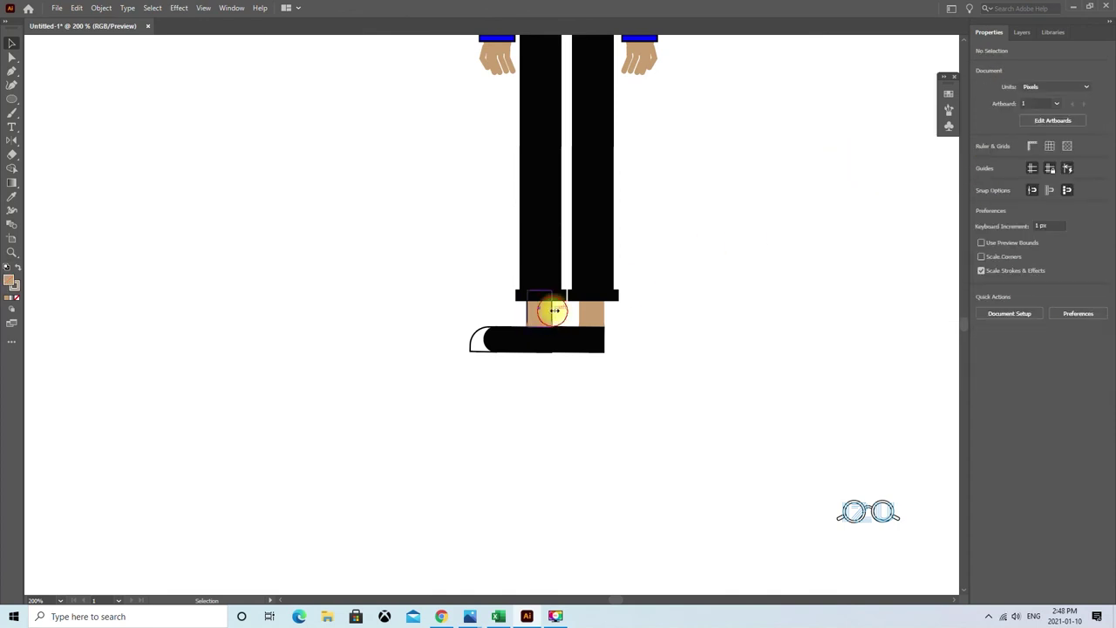
Collapse all layer groups and view the whole figure at actual size.
left_click(1026, 33)
left_click(1013, 129)
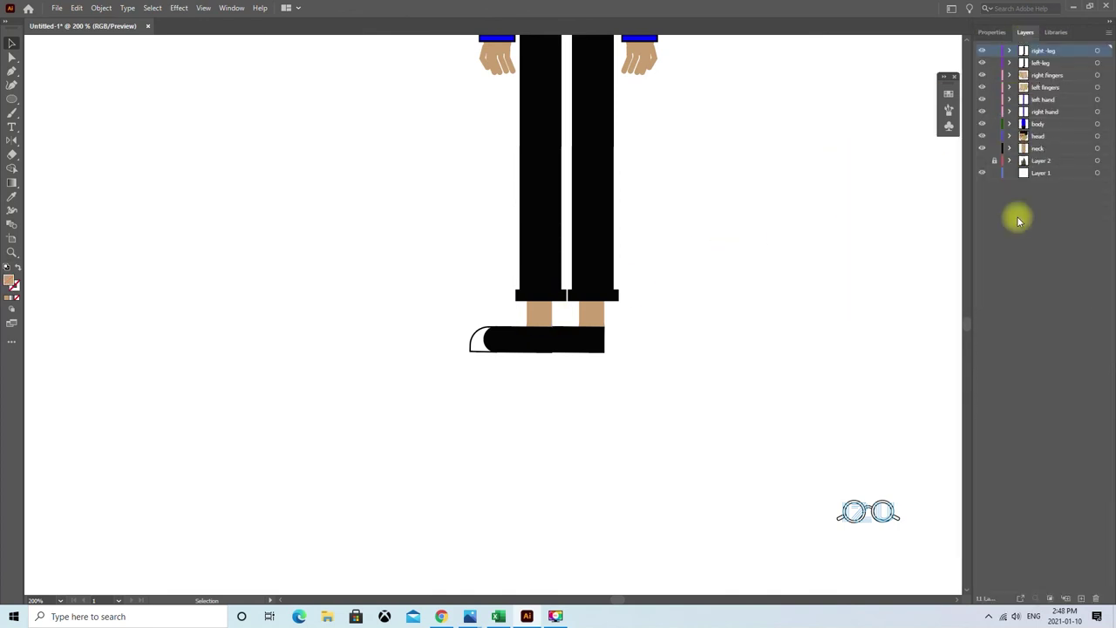
scroll(684, 364, "up", 4)
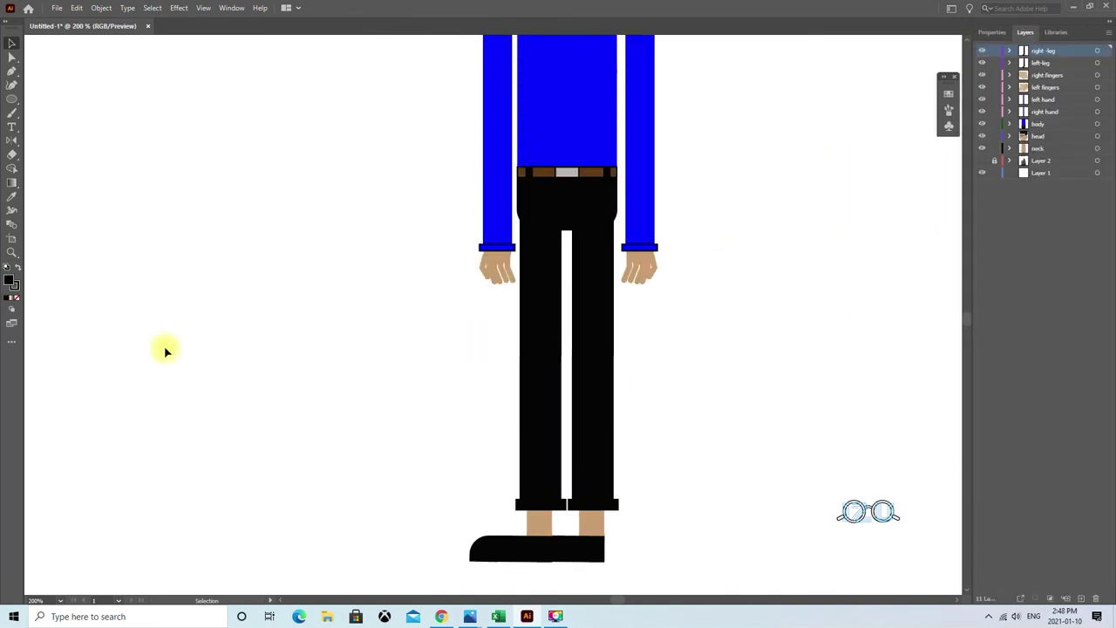
double_click(12, 253)
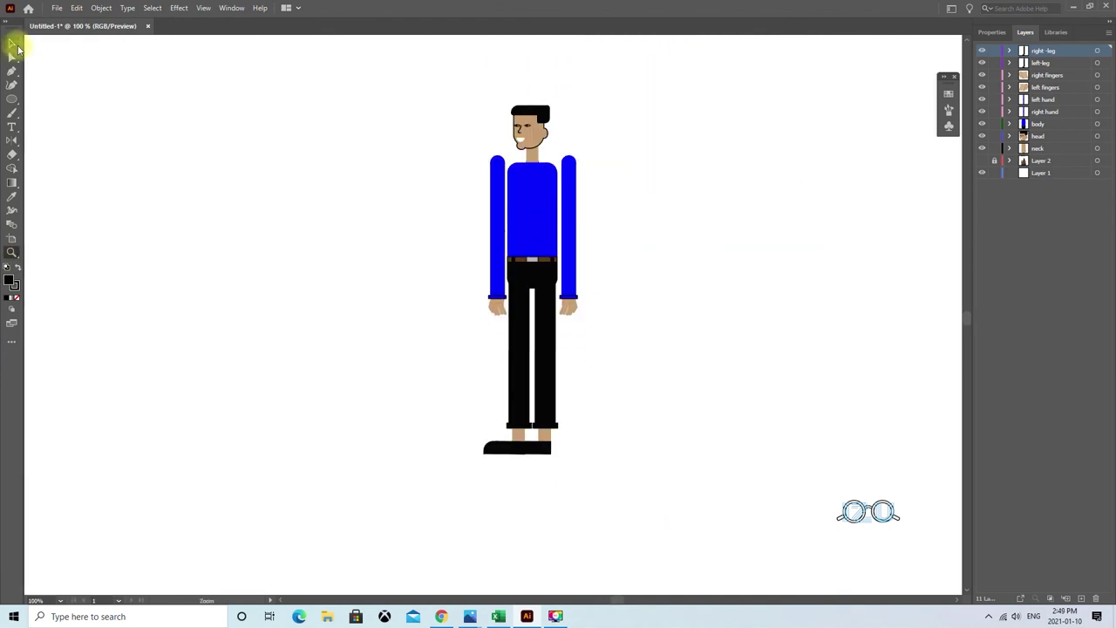
Raise the ellipse slightly higher on the head.
left_click(1013, 137)
left_click(992, 33)
left_click(984, 174)
left_click(797, 137)
left_click(548, 130)
left_click(1022, 32)
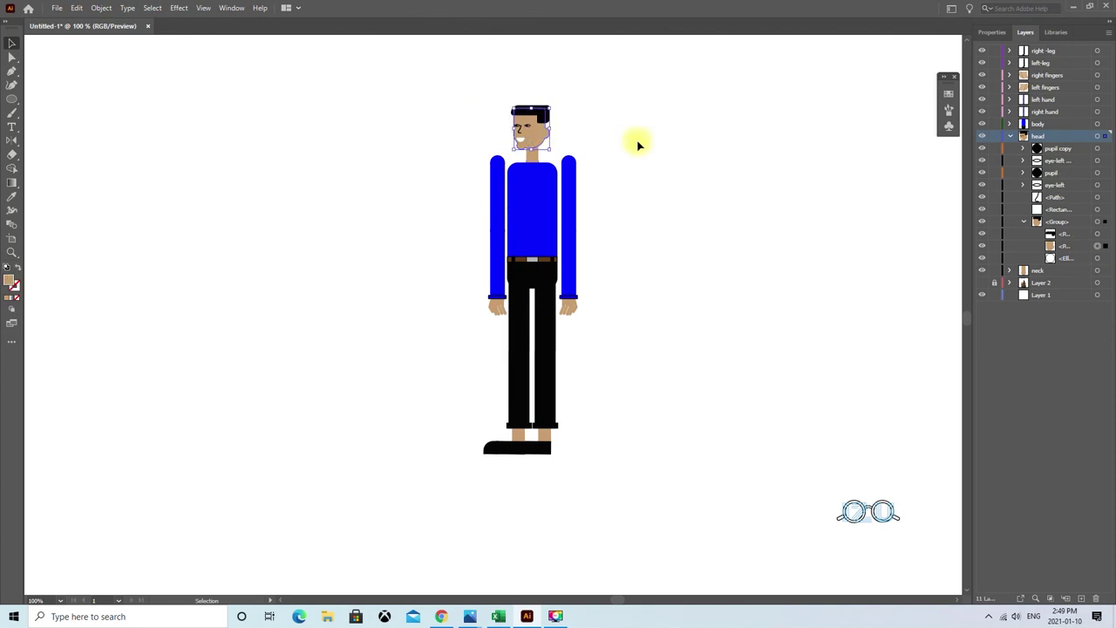
left_click_drag(533, 156, 534, 143)
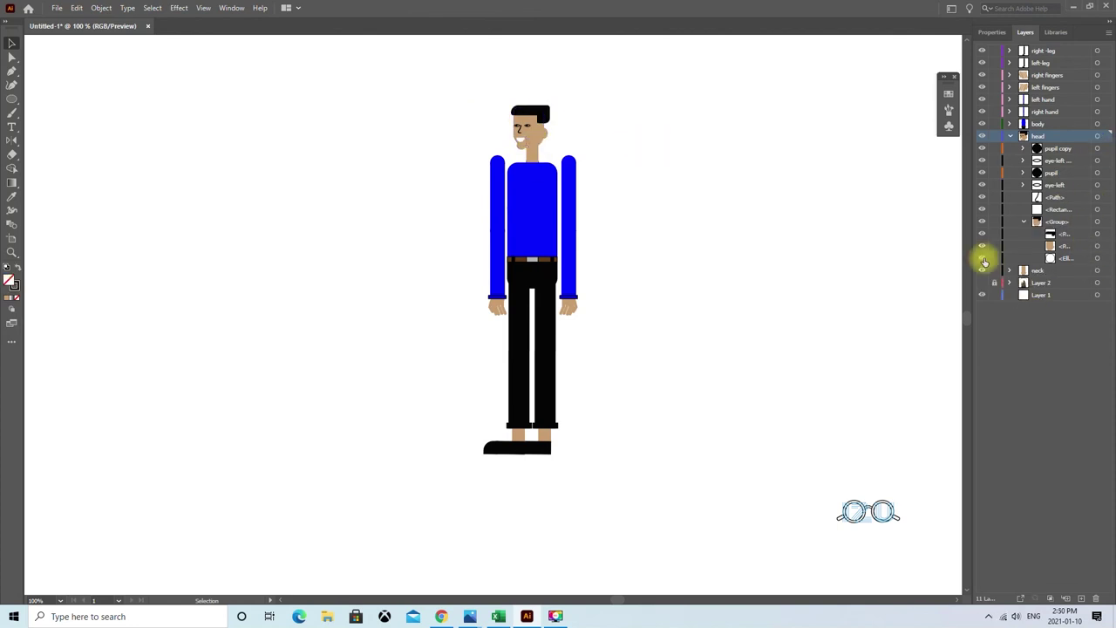
Inspect the colours of the head ellipse, the collar ellipse and the left sleeve cuff.
left_click(991, 32)
left_click(982, 175)
left_click(819, 150)
left_click(1022, 32)
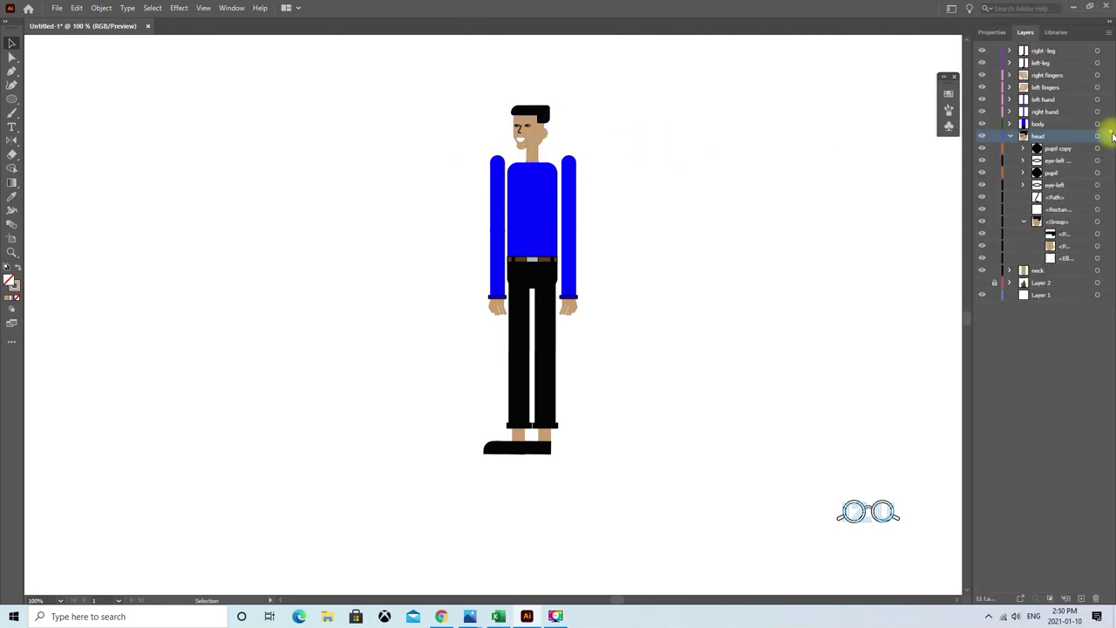
left_click(1096, 258)
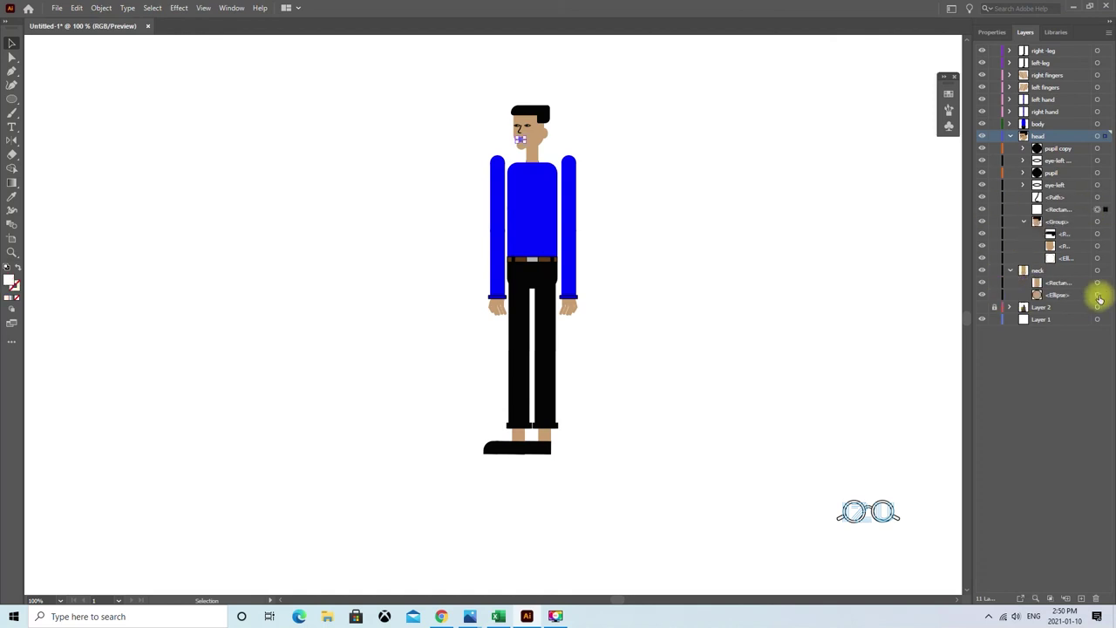
left_click(991, 32)
left_click(982, 175)
left_click(766, 179)
left_click(497, 296)
left_click(982, 160)
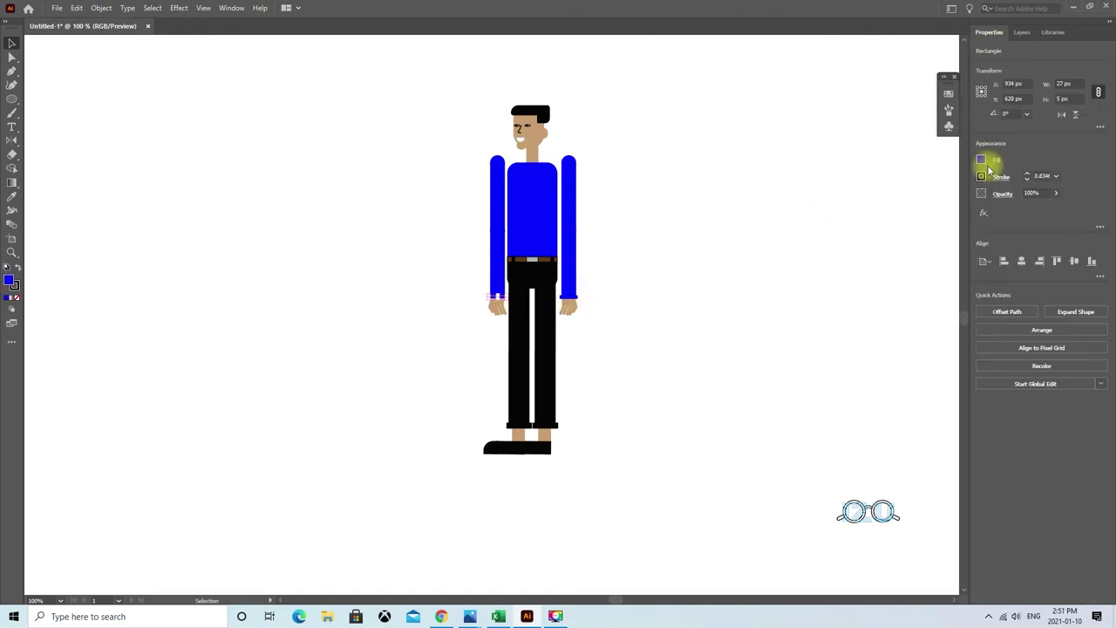
left_click(227, 157)
scroll(668, 224, "down", 2)
scroll(689, 277, "up", 1)
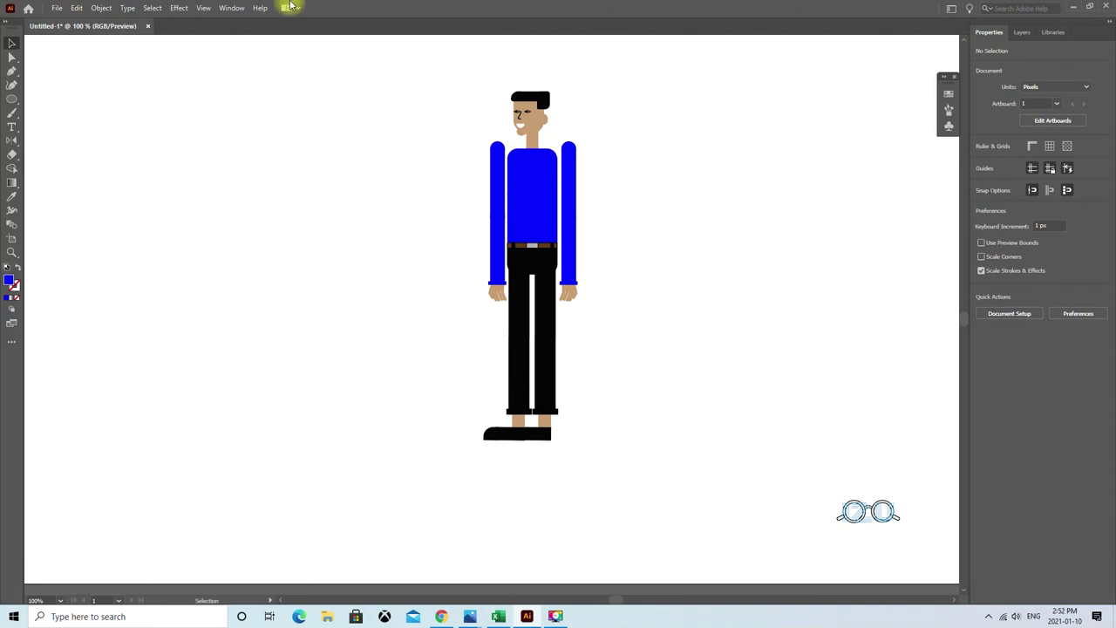
Zoom in on the hair to check its anchor points.
key("a")
scroll(611, 217, "up", 3, "alt")
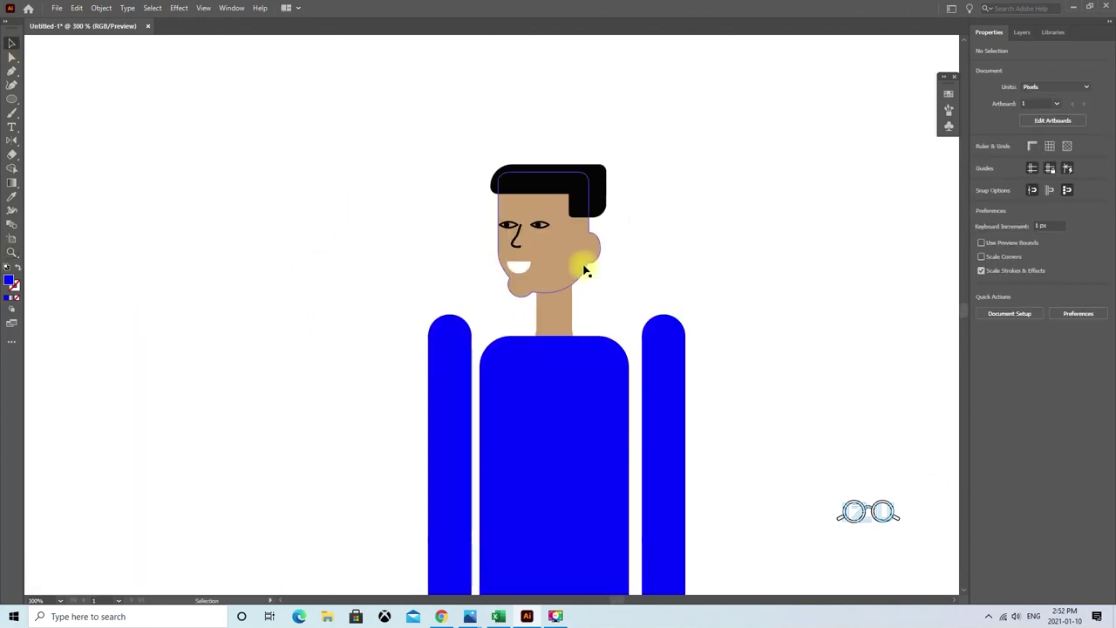
left_click(592, 204)
left_click(705, 184)
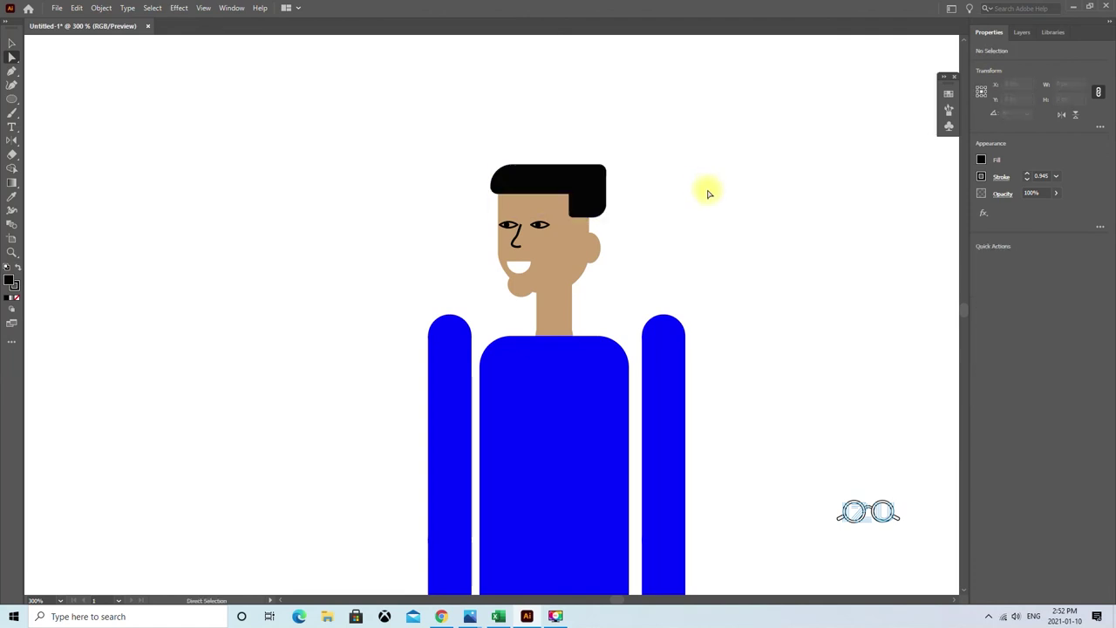
key("z")
left_click(608, 76)
key("ctrl+plus")
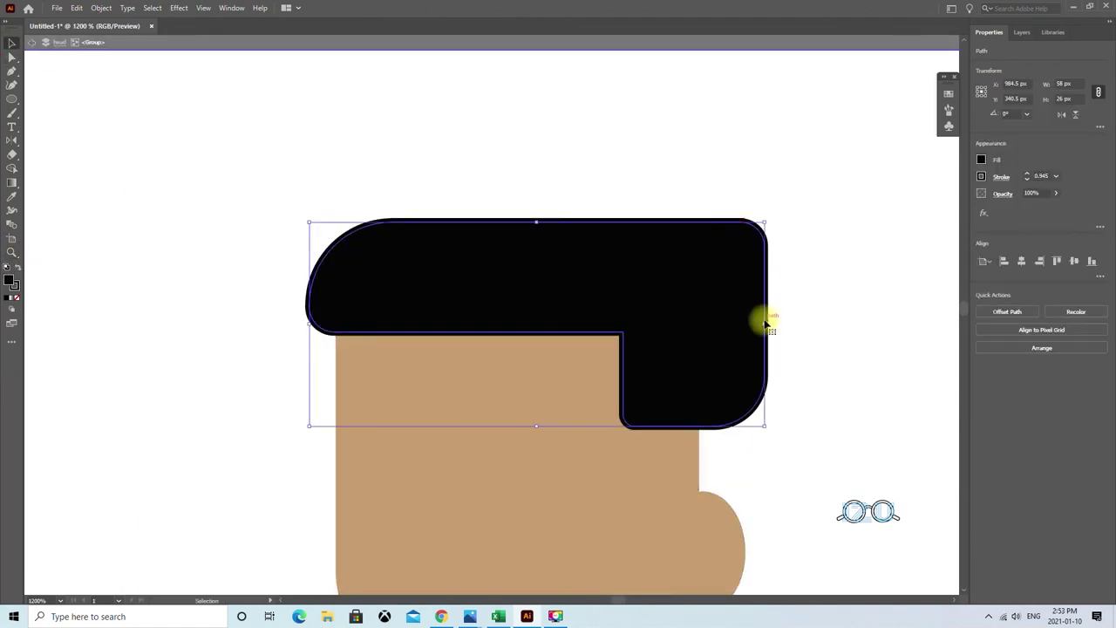
Narrow the hair to about 53.5 px wide by pulling its right side in.
left_click_drag(760, 319, 725, 326)
scroll(494, 266, "down", 6, "alt")
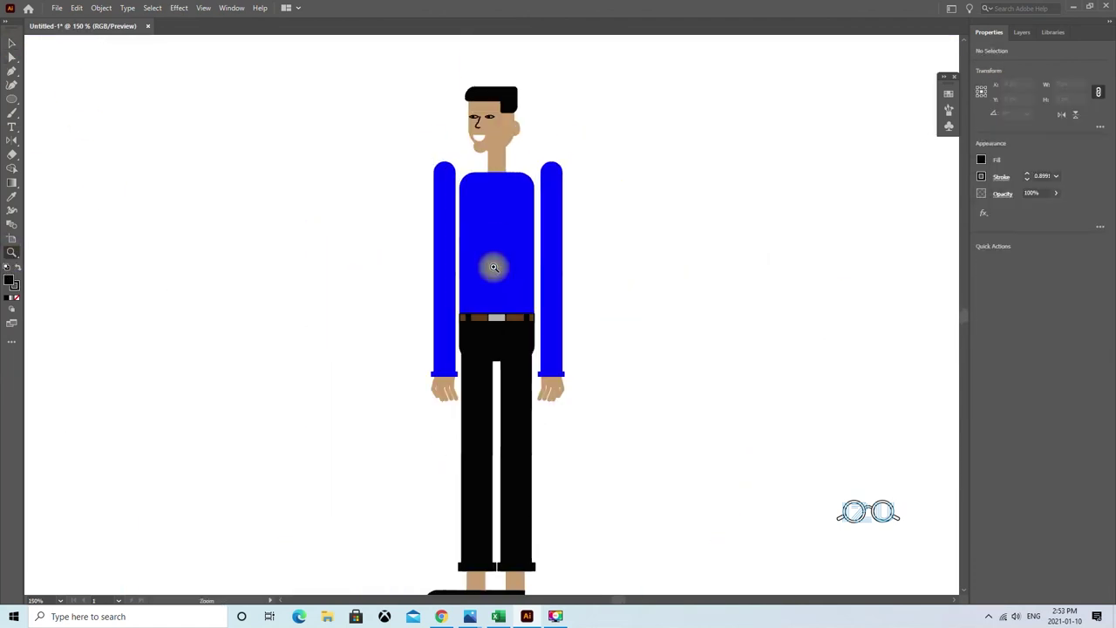
scroll(519, 343, "down", 3)
scroll(523, 340, "up", 1)
scroll(538, 337, "down", 2)
scroll(254, 277, "down", 3, "alt")
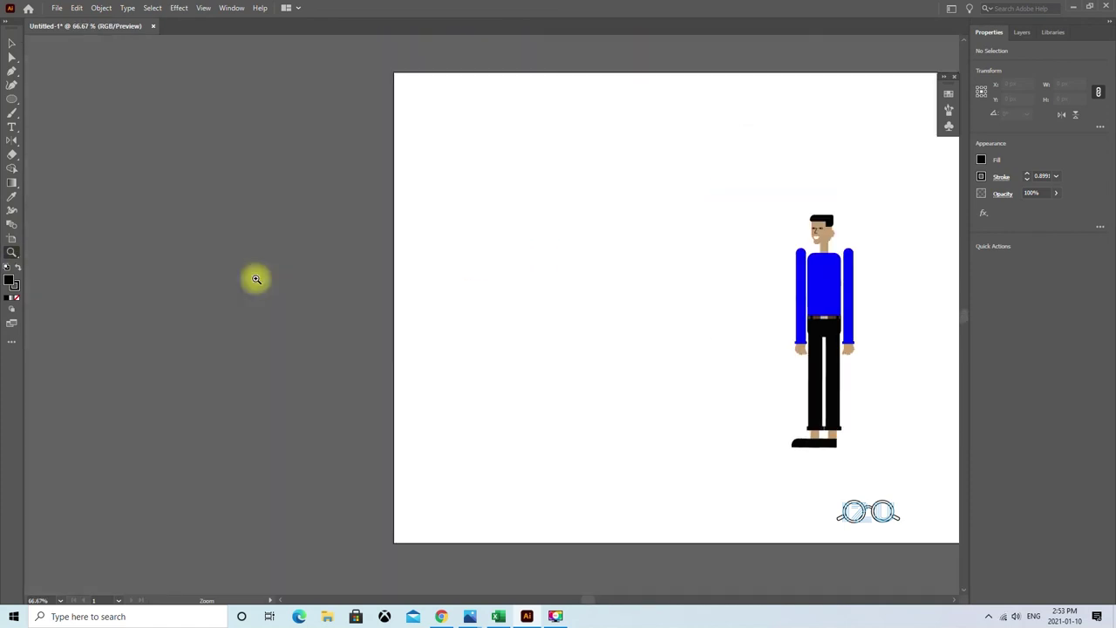
scroll(431, 293, "up", 2, "alt")
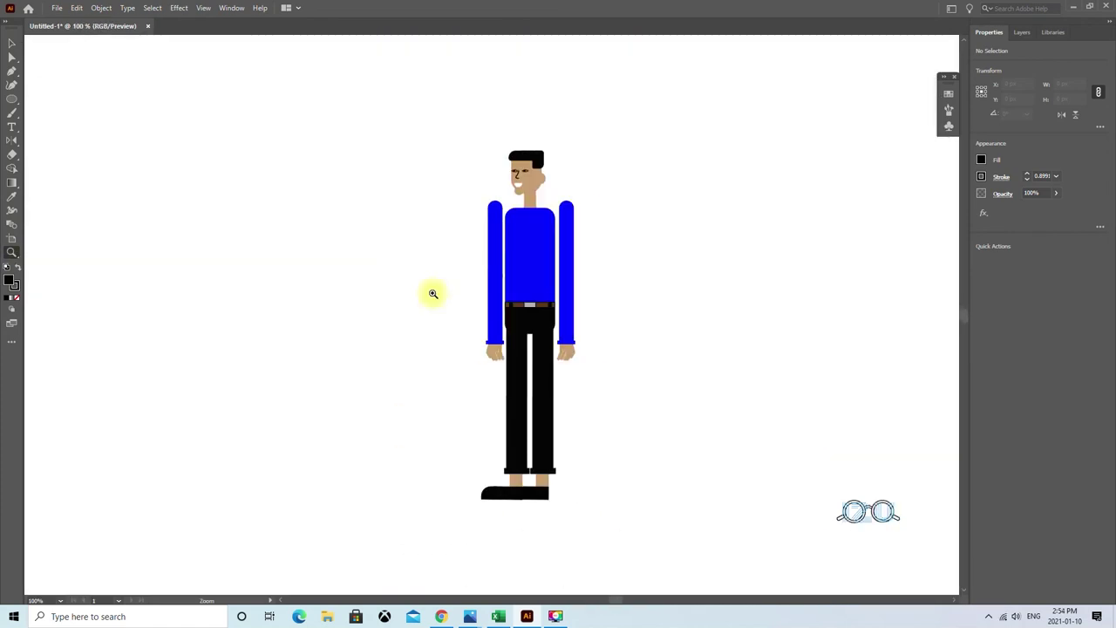
key("v")
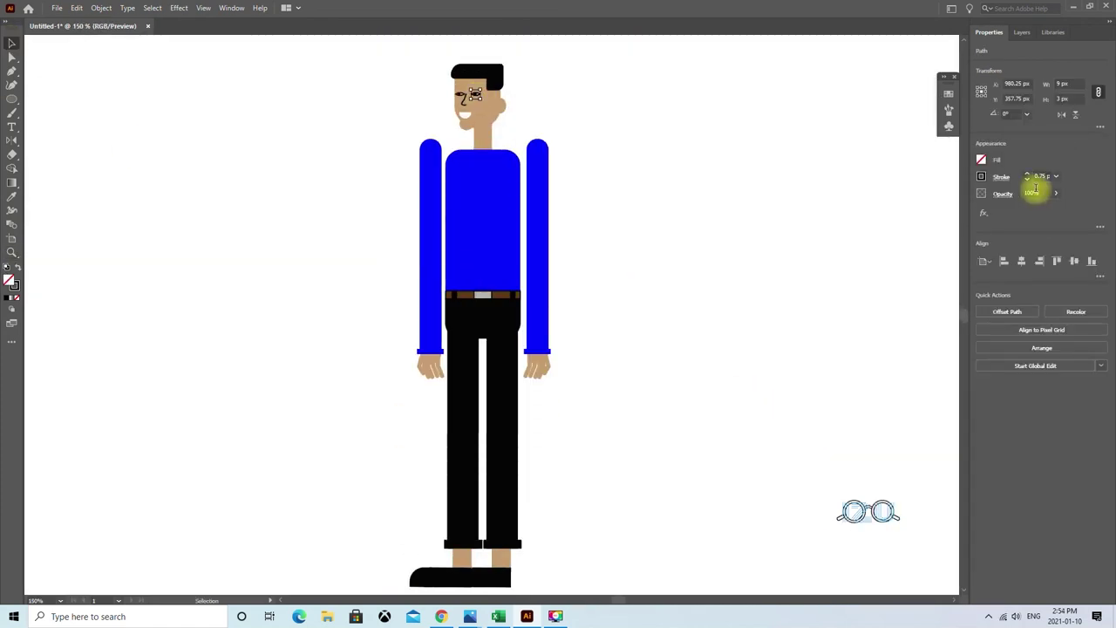
Round the lower corners of the black hip shape in the belt group, then toggle Outline view.
left_click(502, 301)
left_click(1022, 33)
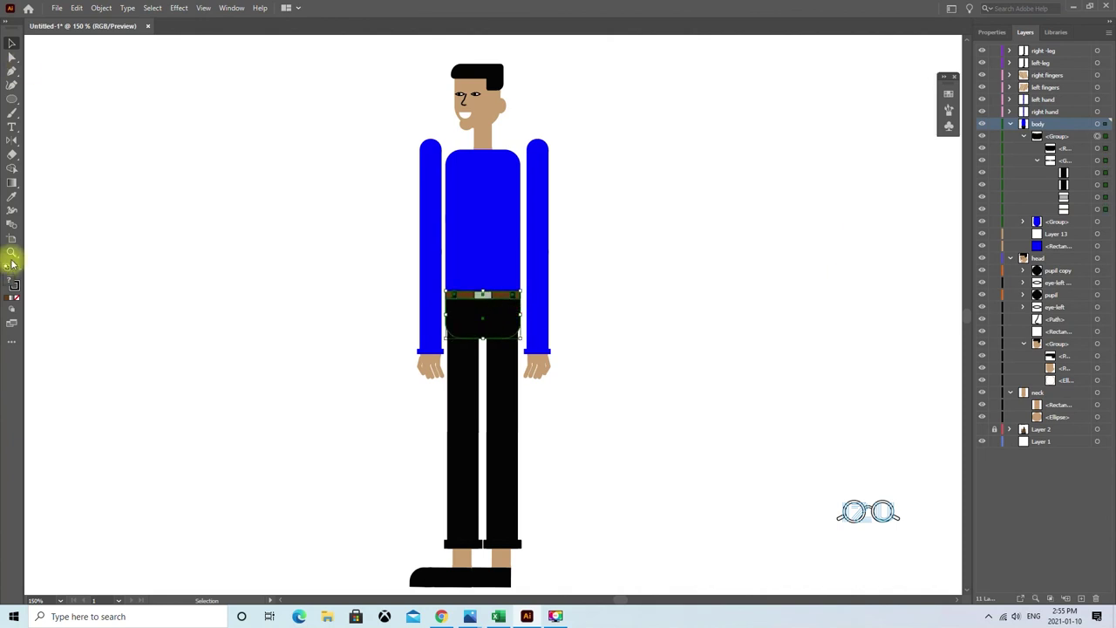
left_click(1097, 152)
left_click(608, 319)
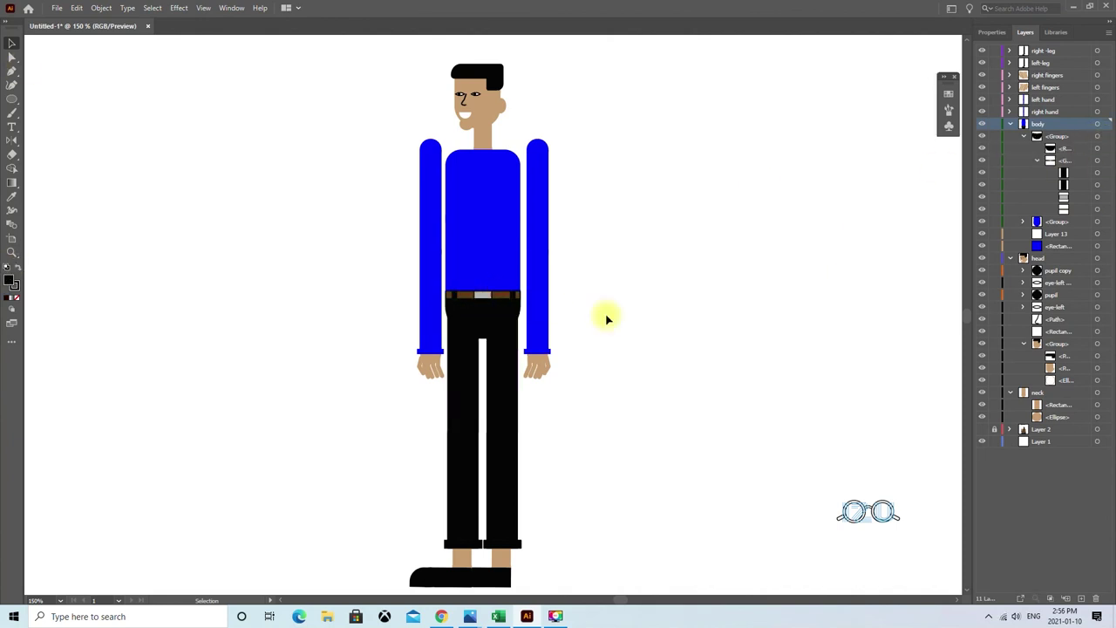
key("ctrl+y")
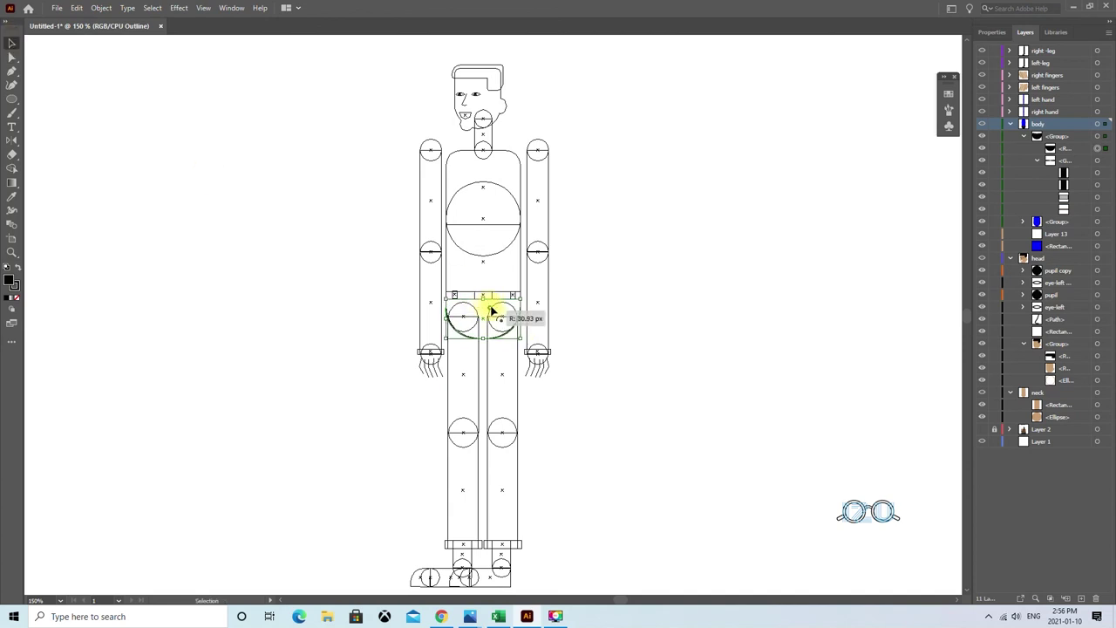
key("ctrl+y")
key("ctrl+y")
scroll(610, 253, "down", 1)
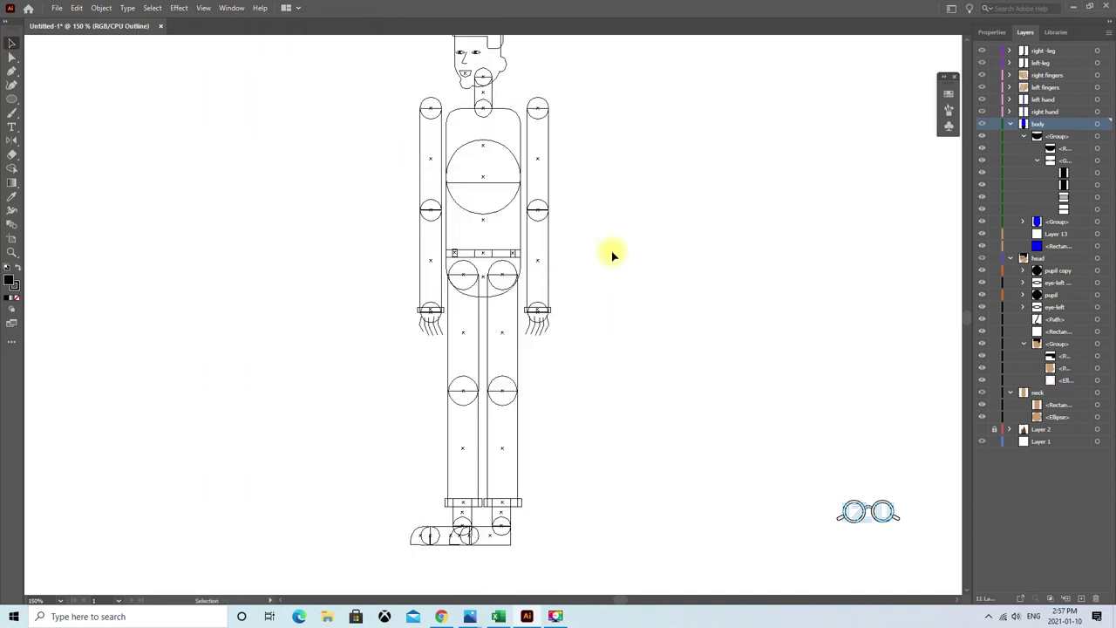